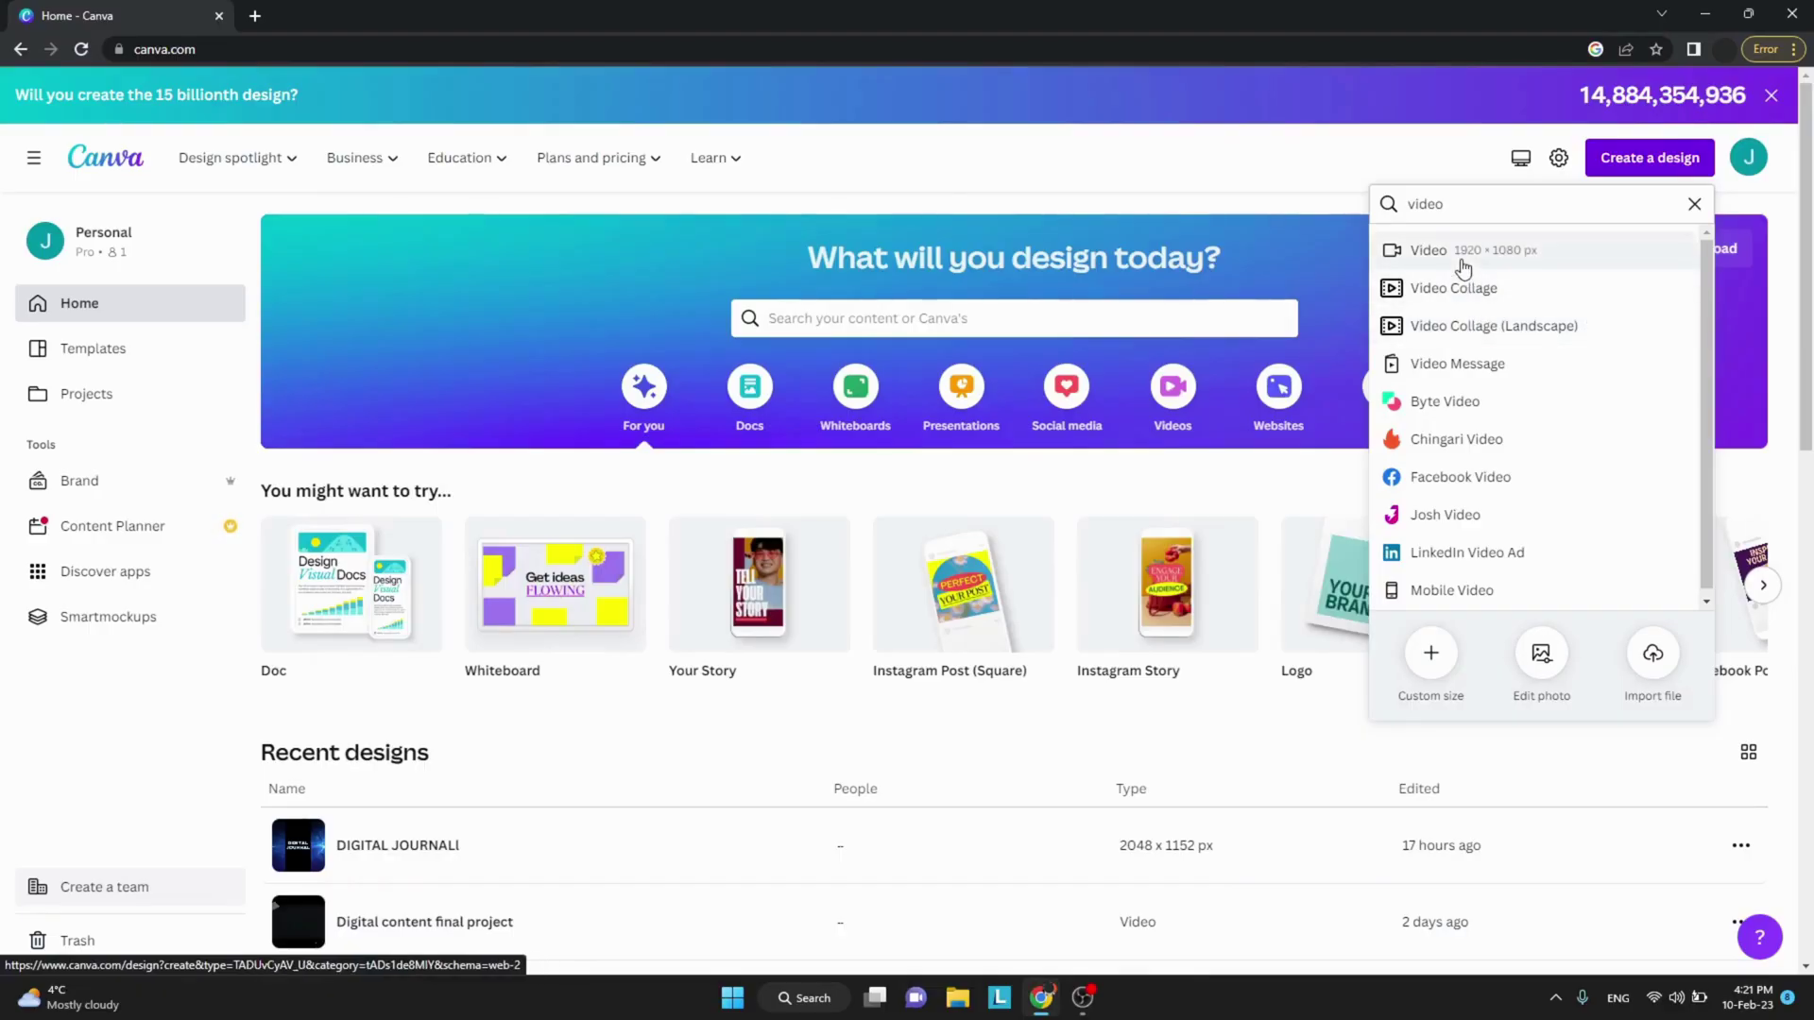
Create a 1920×1080 video design and fill its page background with a deep red
{"action": "left_click", "coordinate": [1460, 253]}
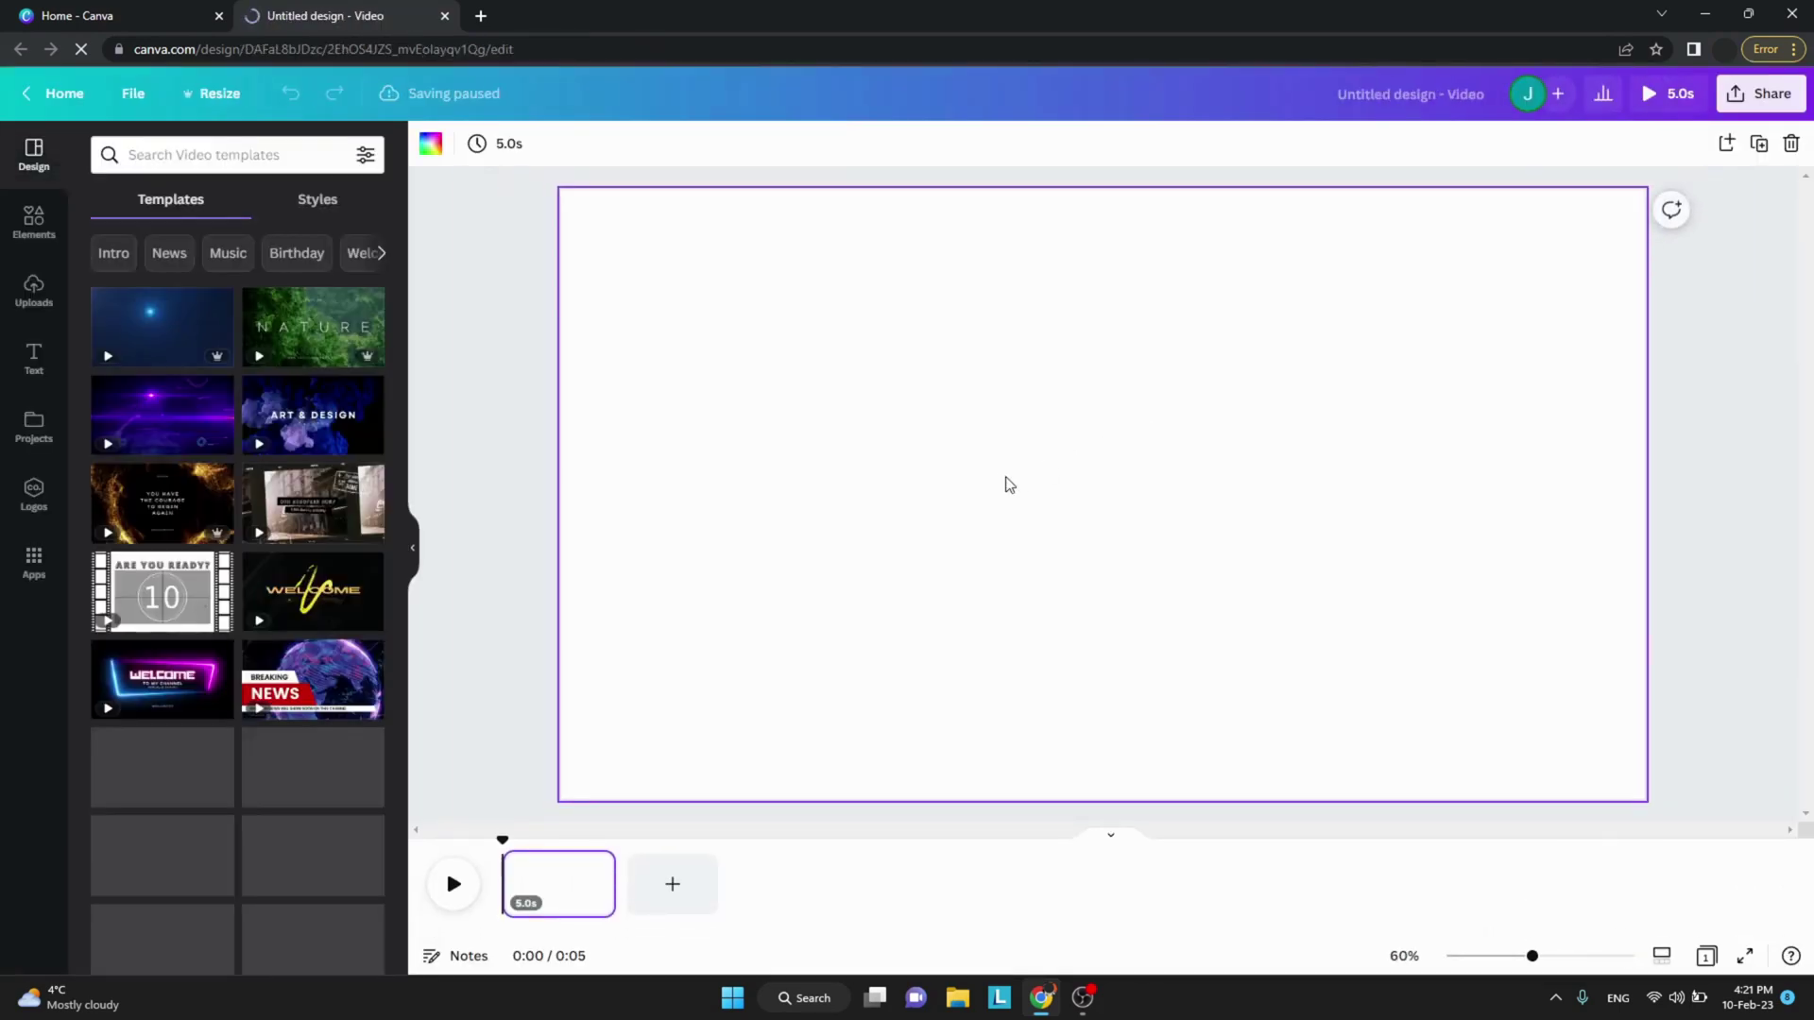
{"action": "left_click", "coordinate": [429, 145]}
{"action": "left_click", "coordinate": [111, 240]}
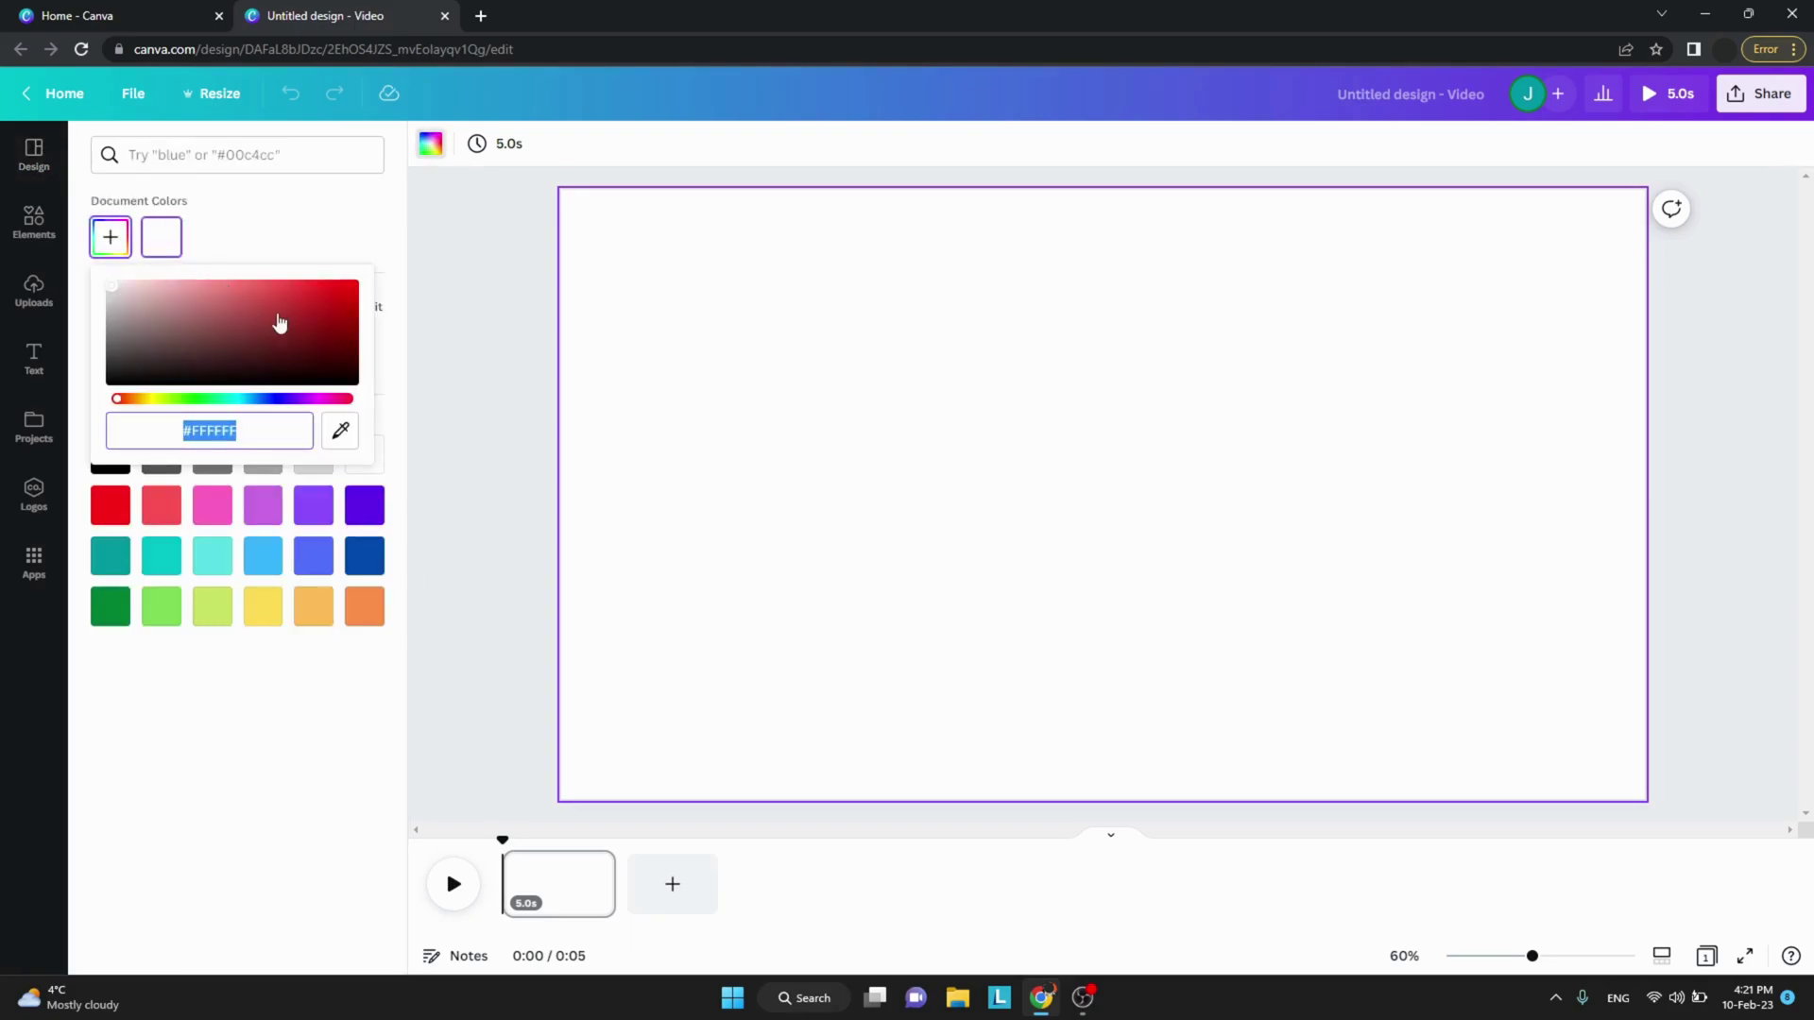
{"action": "left_click_drag", "start_coordinate": [280, 323], "coordinate": [326, 302]}
{"action": "left_click", "coordinate": [463, 327]}
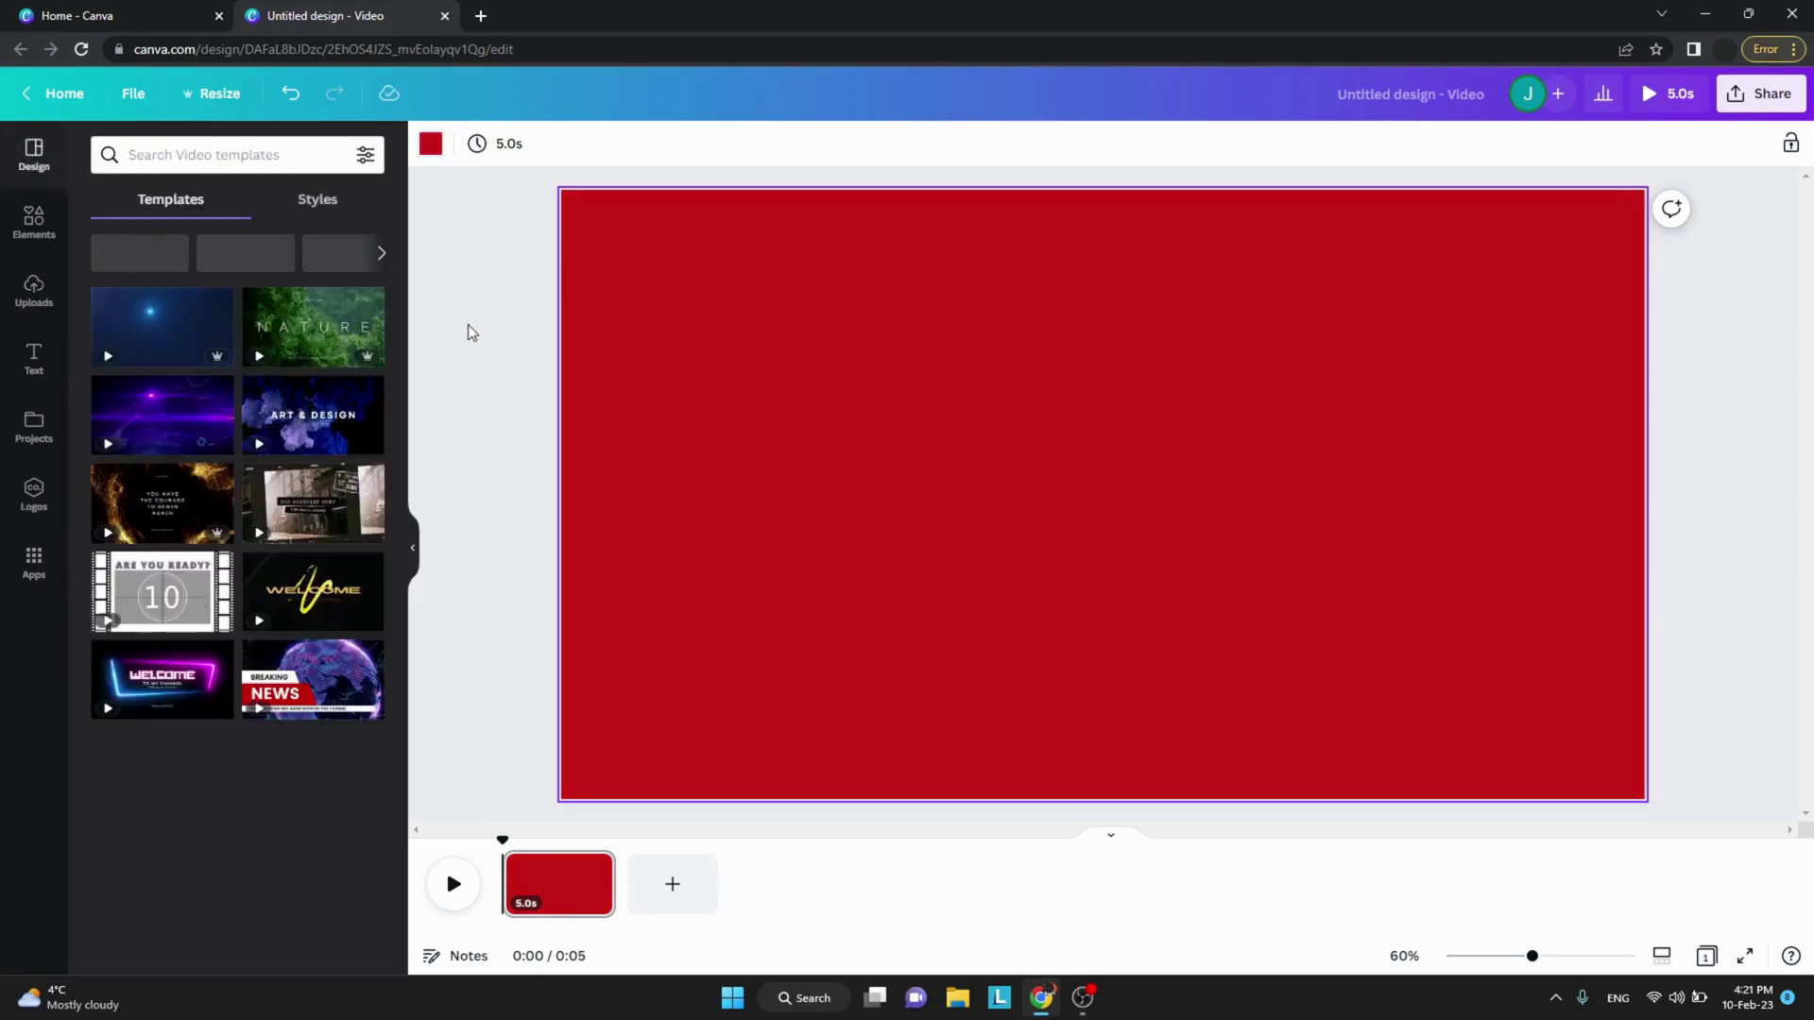
Add a heading in Garet ExtraBold that reads 'STOP'
{"action": "left_click", "coordinate": [35, 360]}
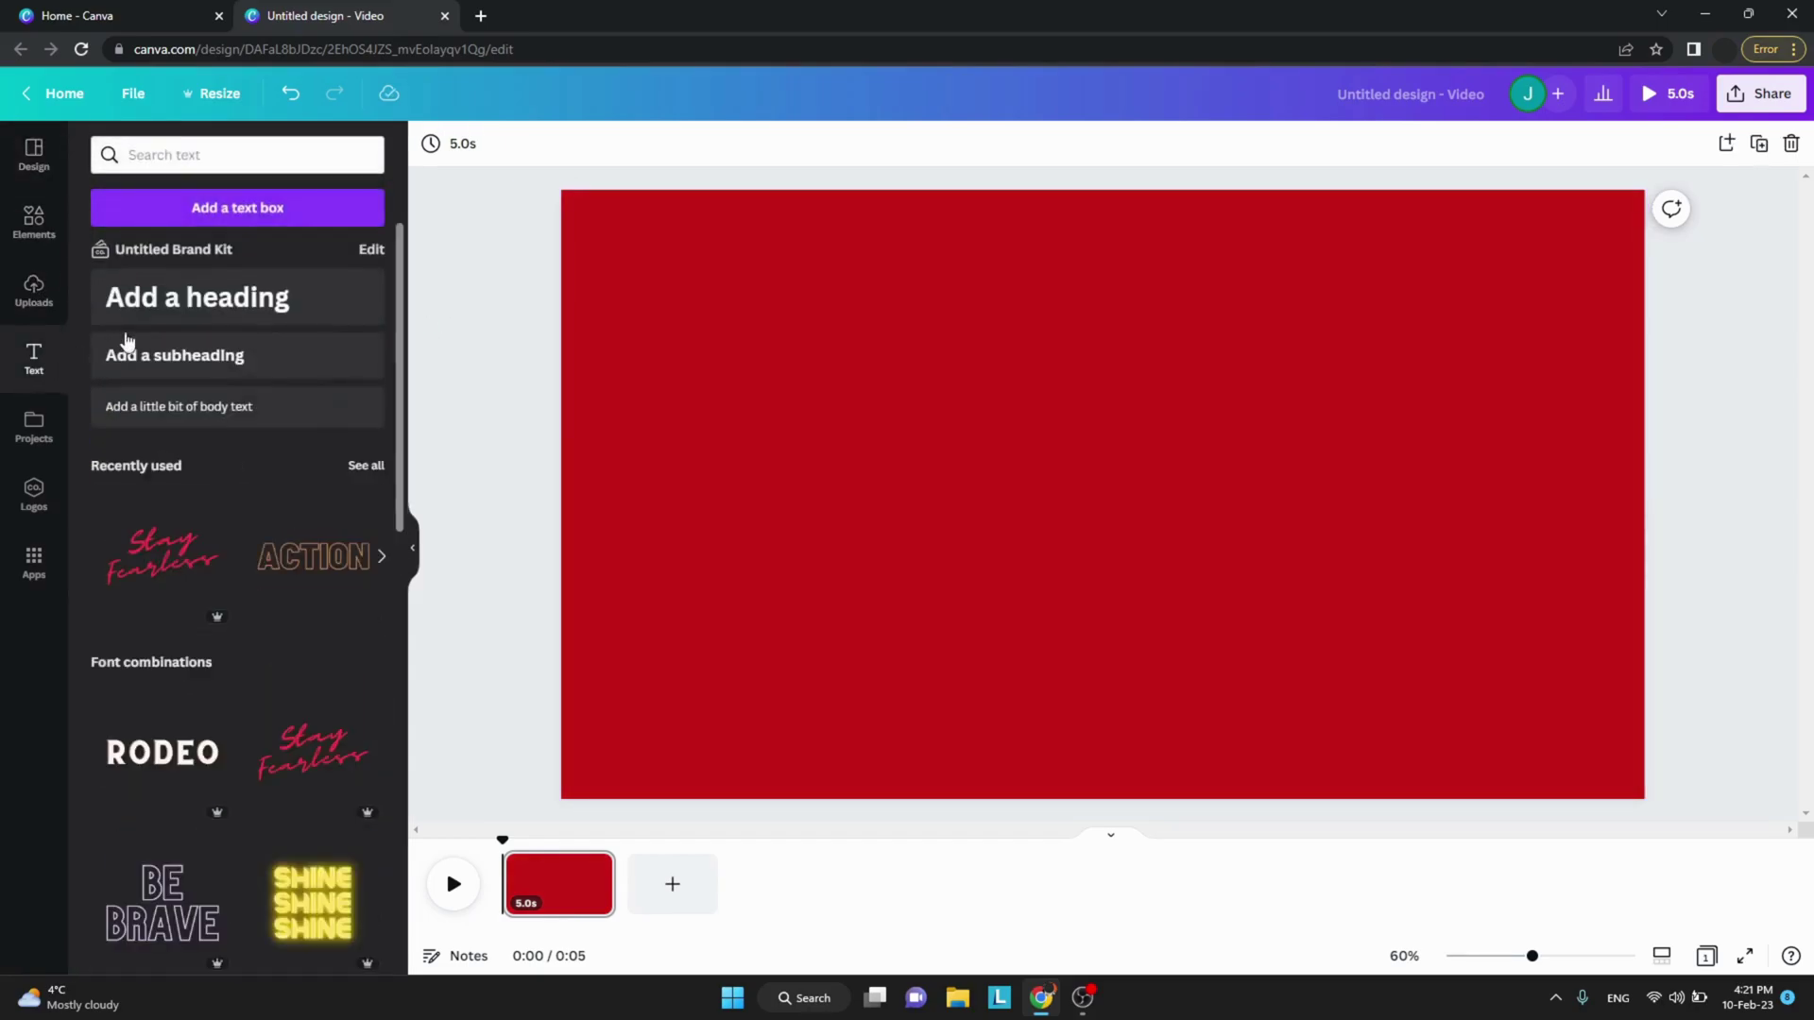
{"action": "left_click", "coordinate": [203, 302]}
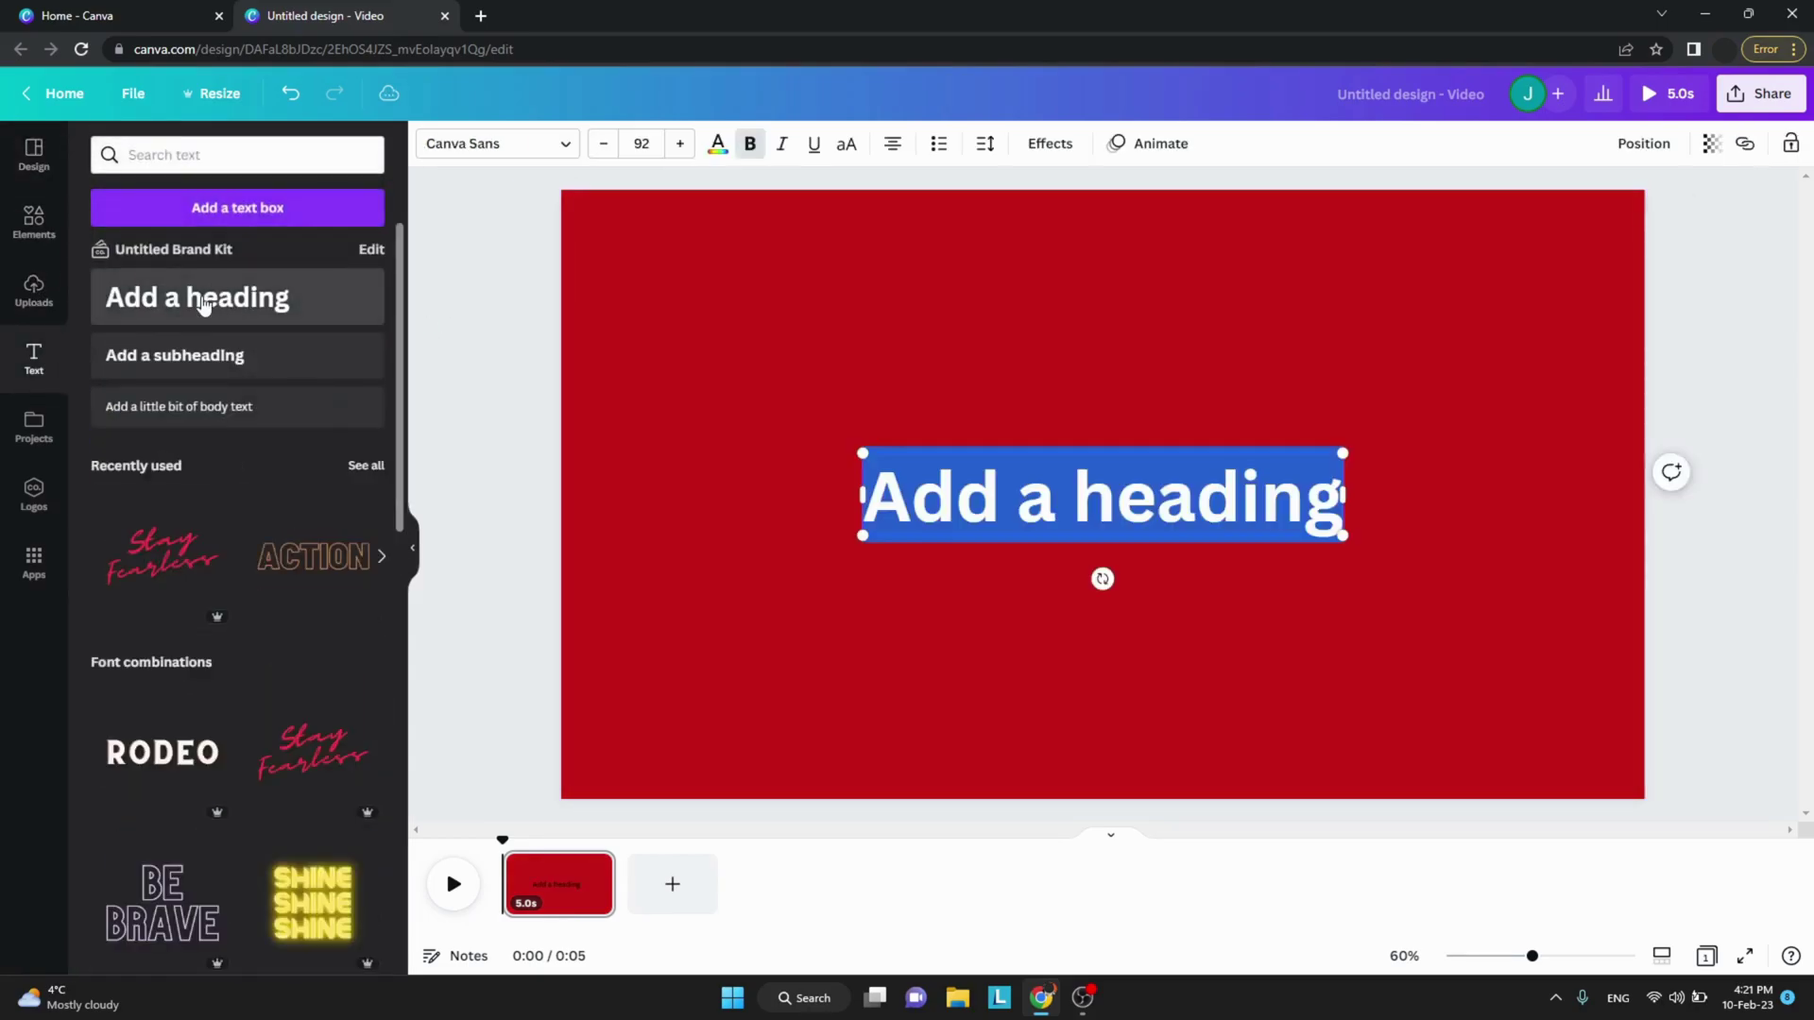
{"action": "left_click", "coordinate": [484, 149]}
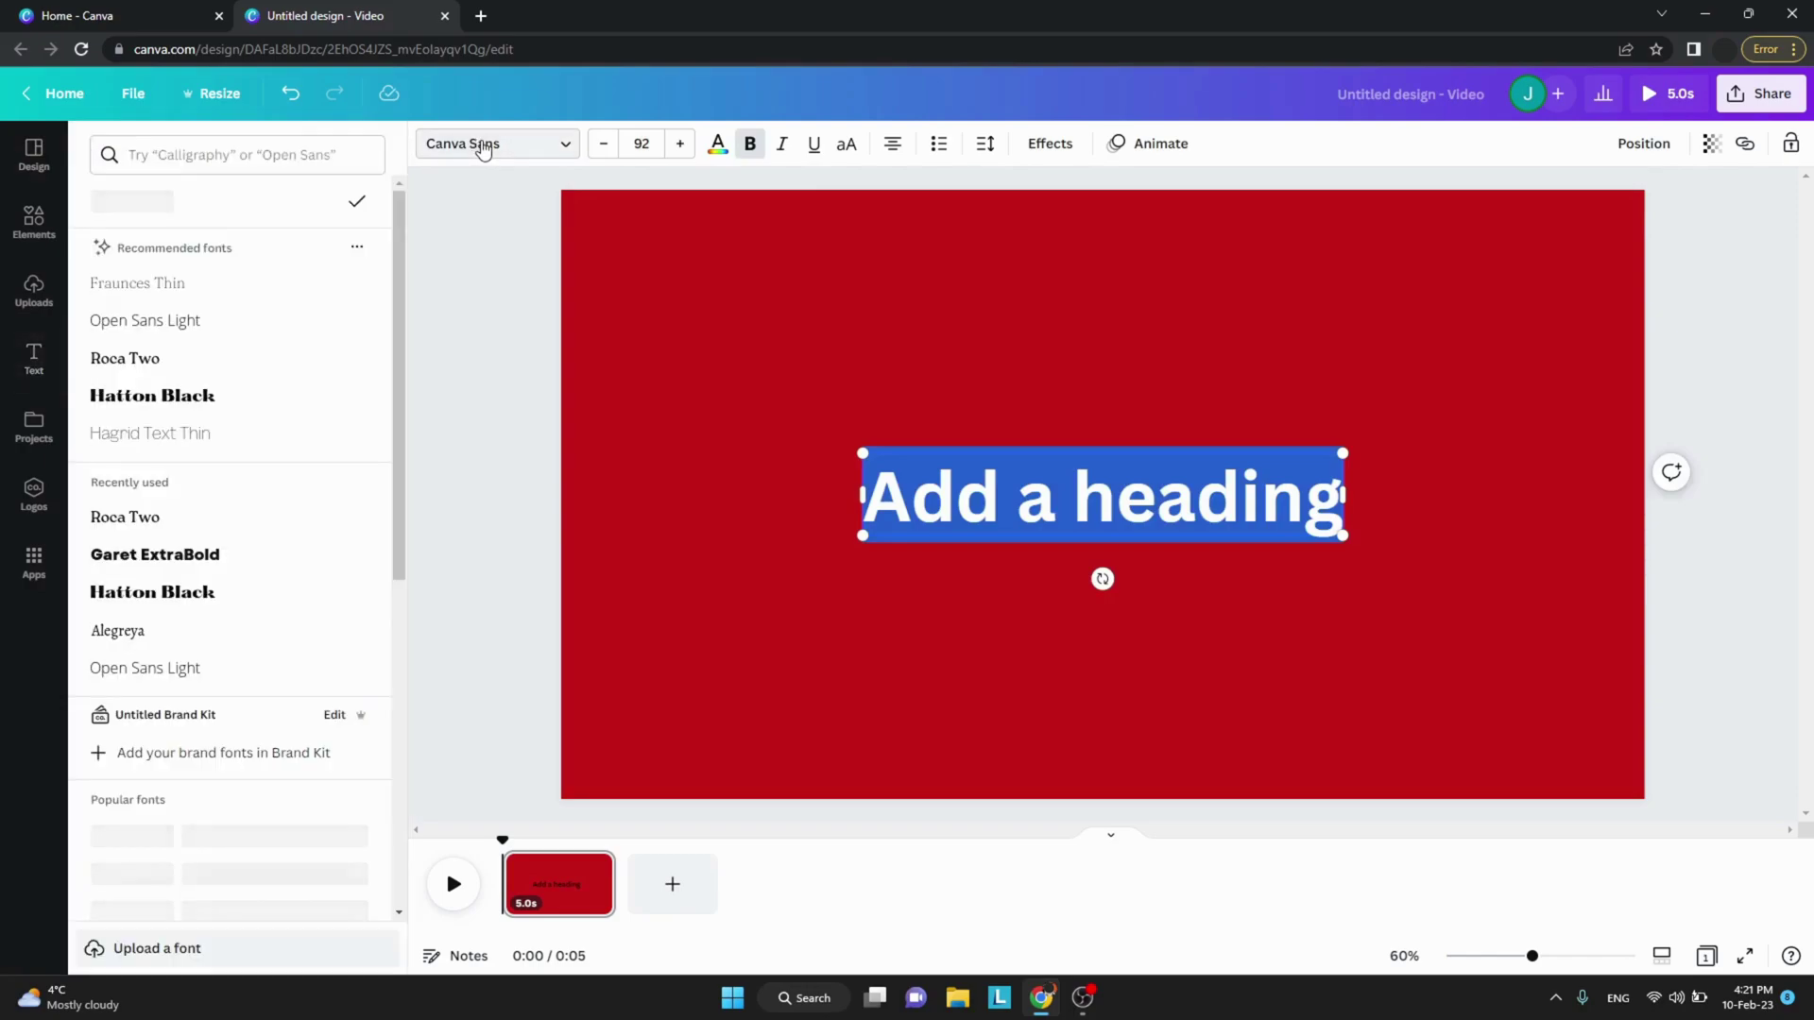
{"action": "left_click", "coordinate": [193, 412]}
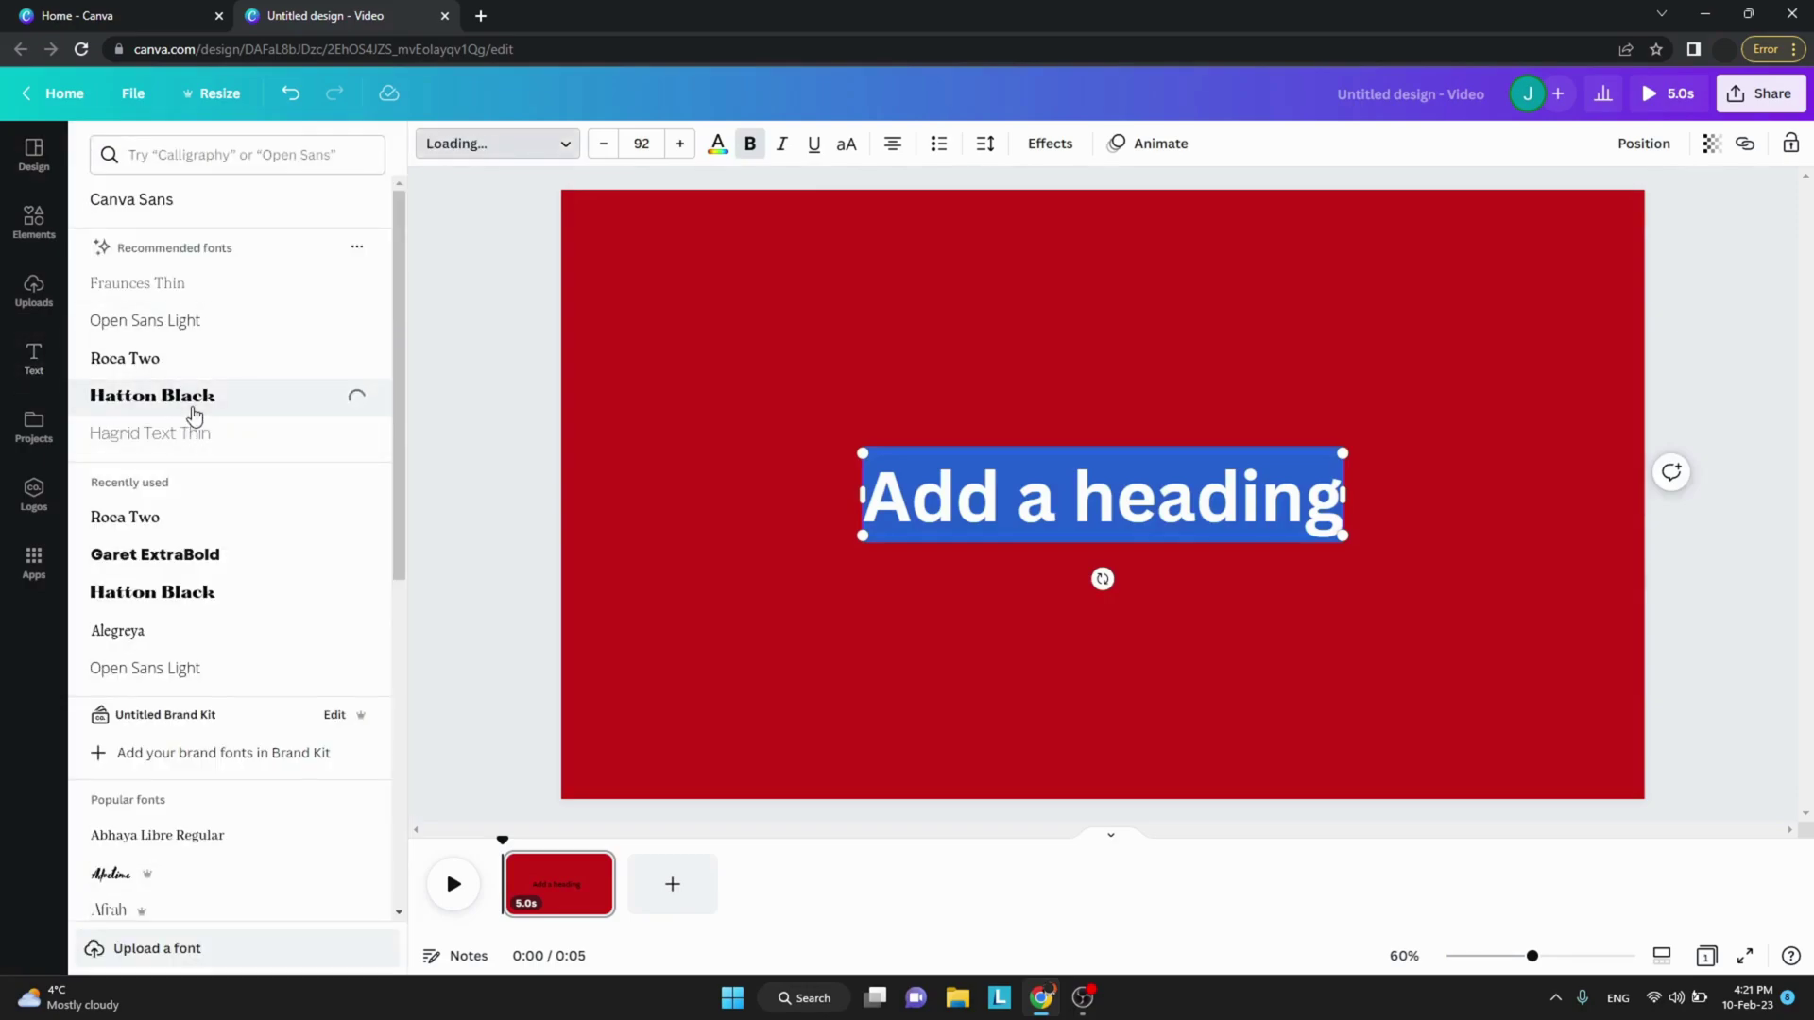
{"action": "left_click", "coordinate": [186, 555]}
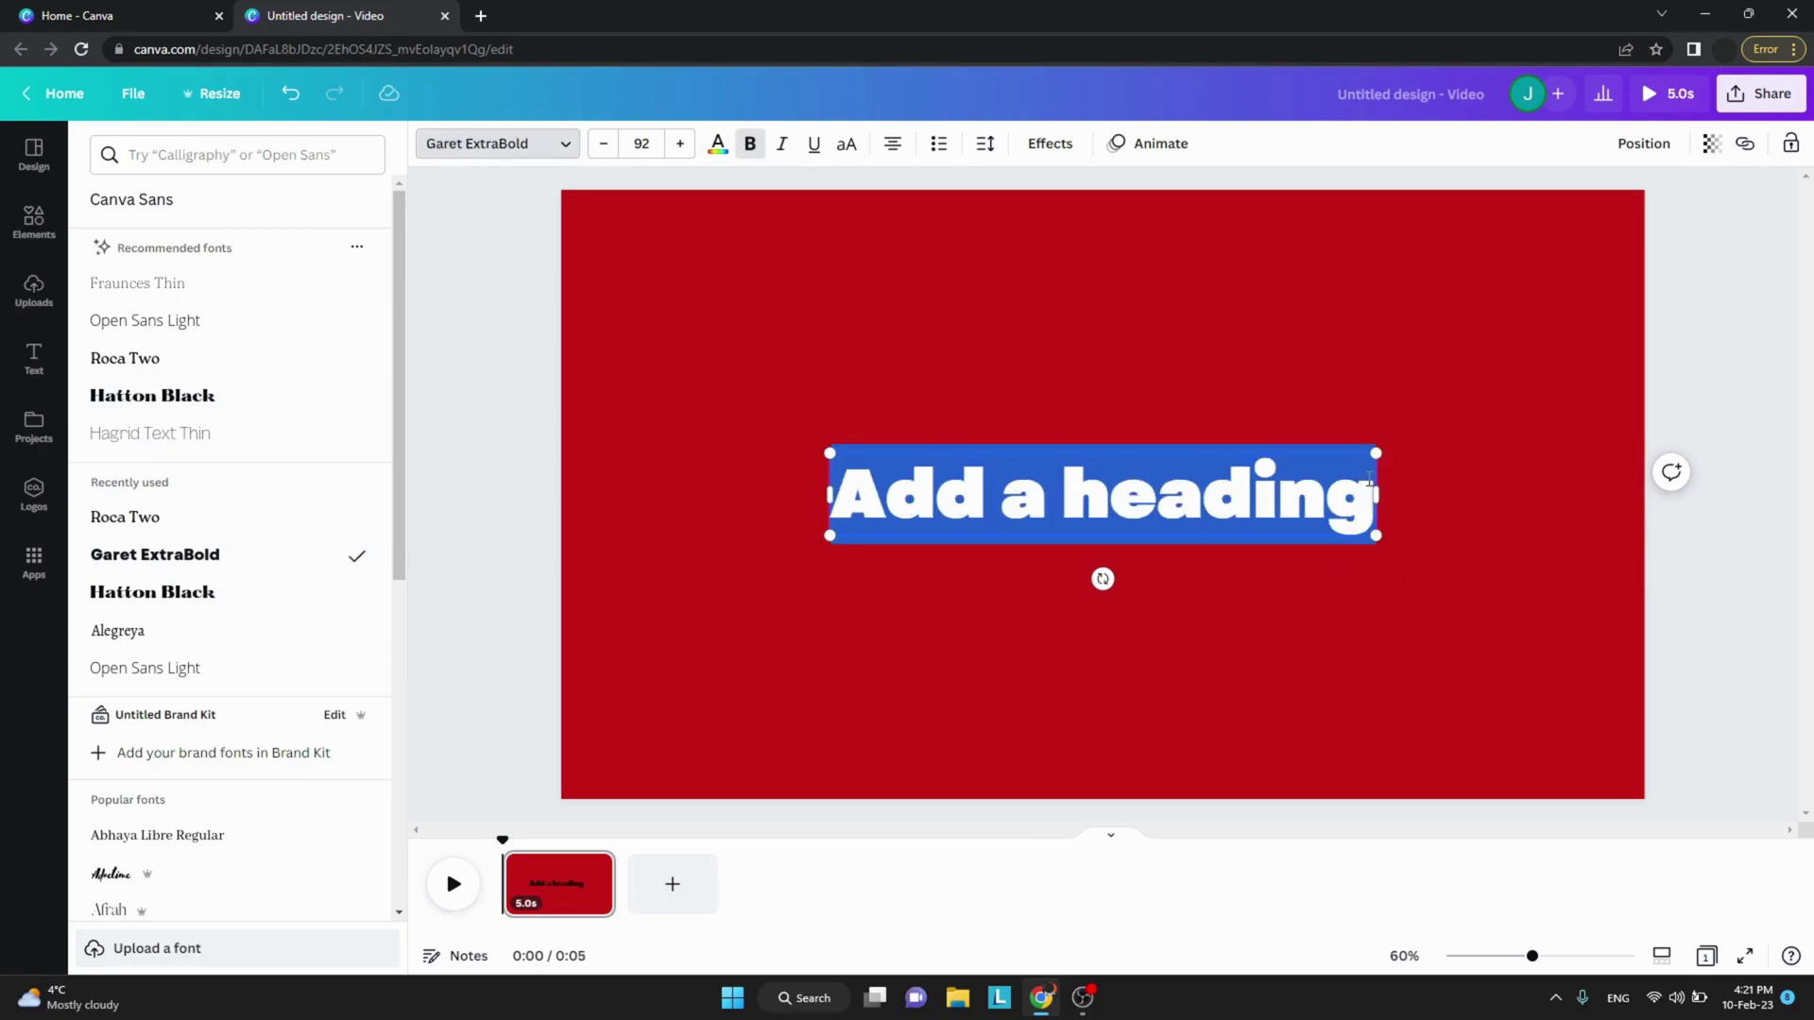
{"action": "key", "text": "BackSpace"}
{"action": "type", "text": "STOP"}
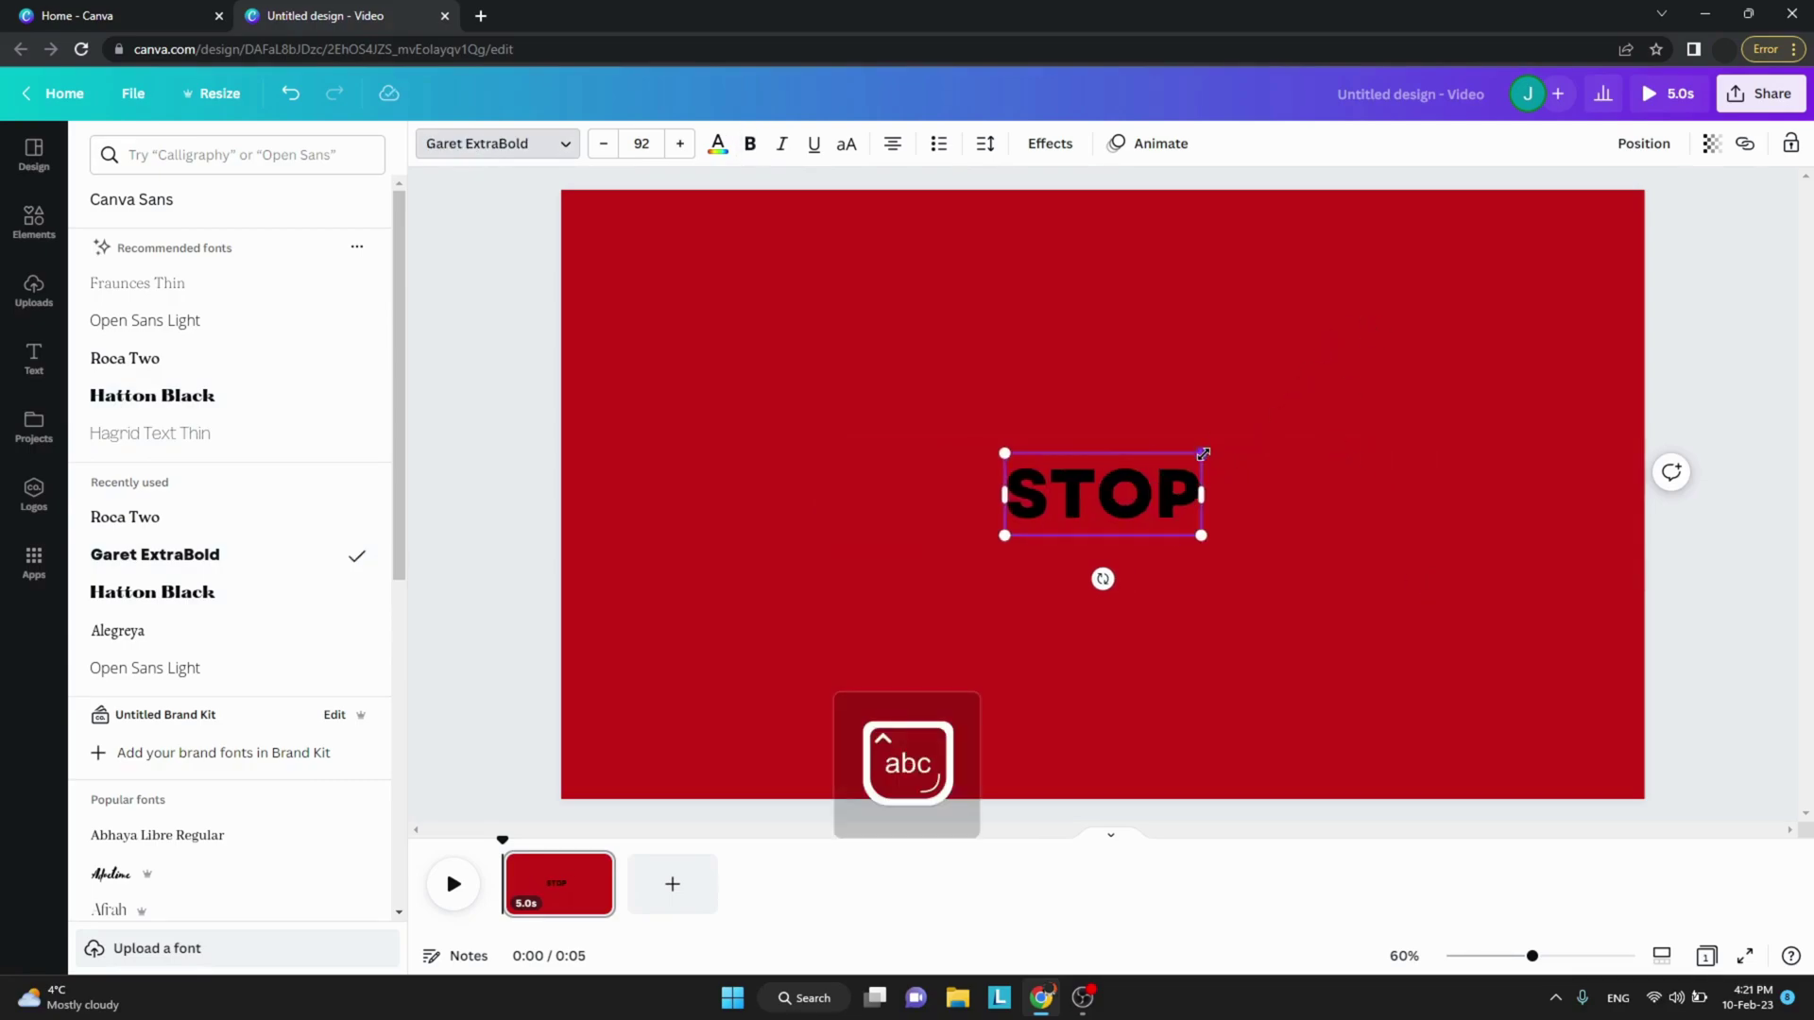
Enlarge STOP to size 373 and centre it on the page
{"action": "left_click_drag", "start_coordinate": [1202, 454], "coordinate": [1795, 201]}
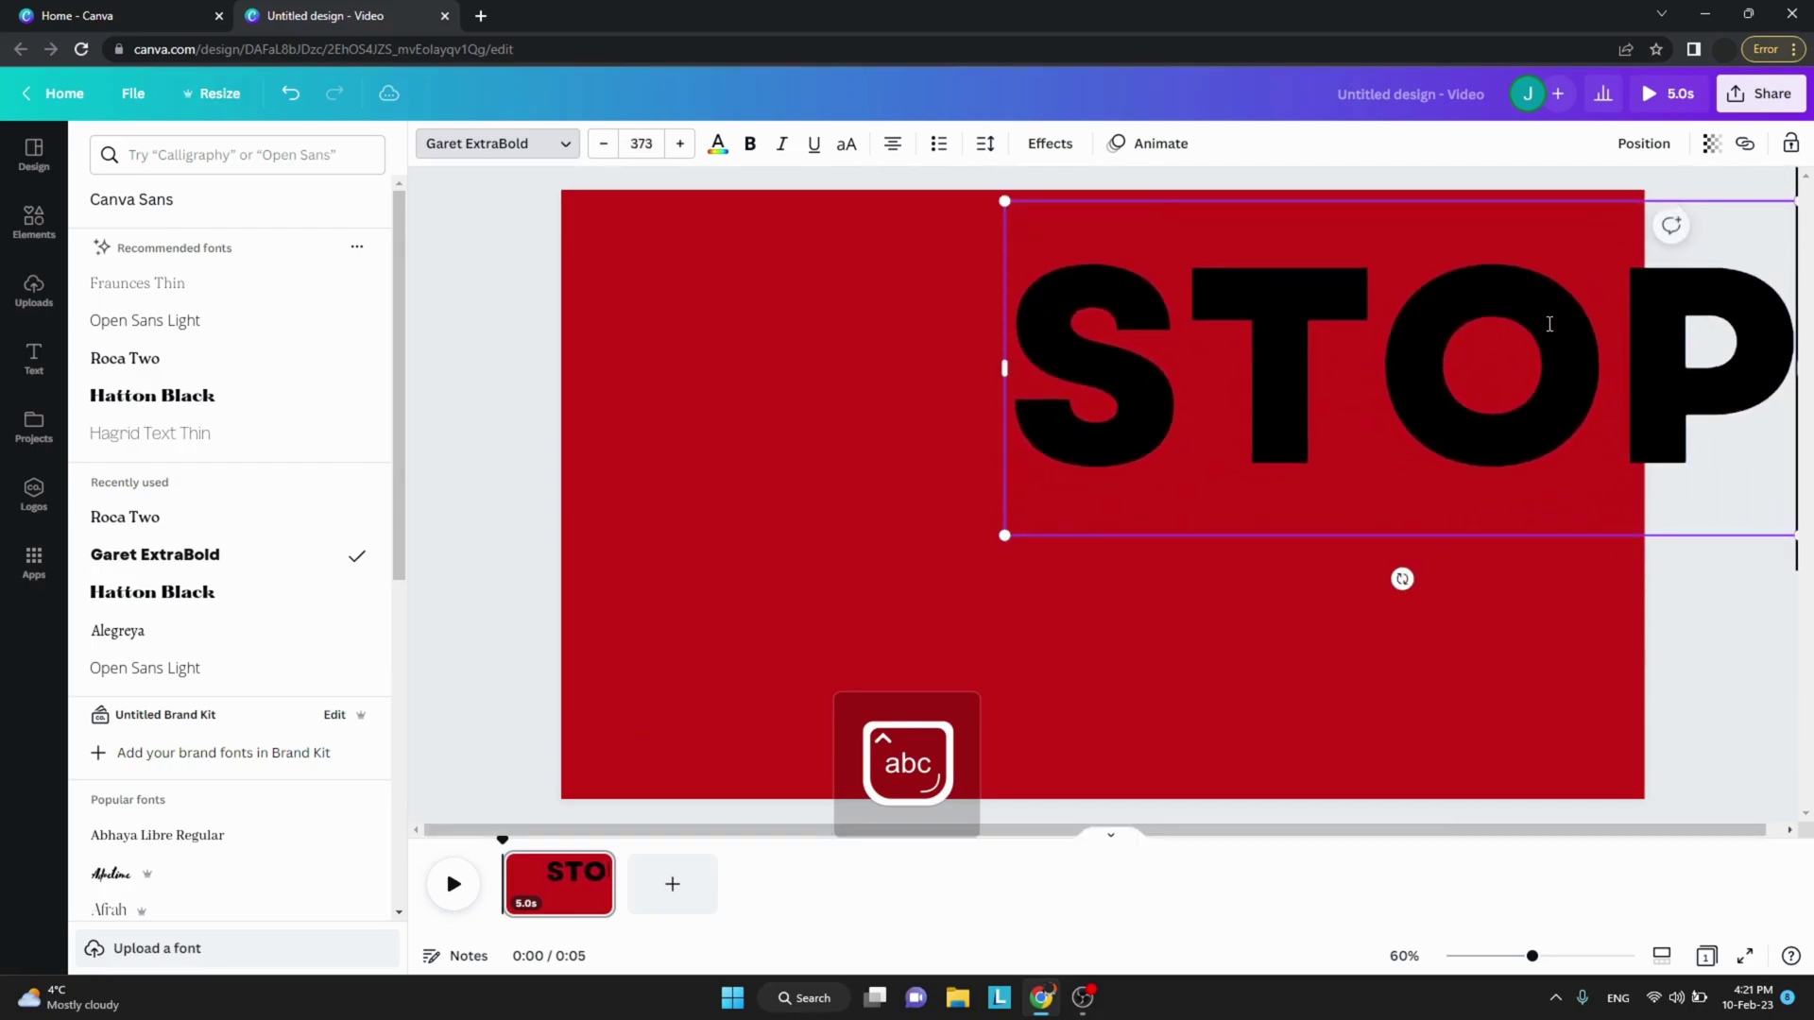
{"action": "left_click", "coordinate": [1141, 545]}
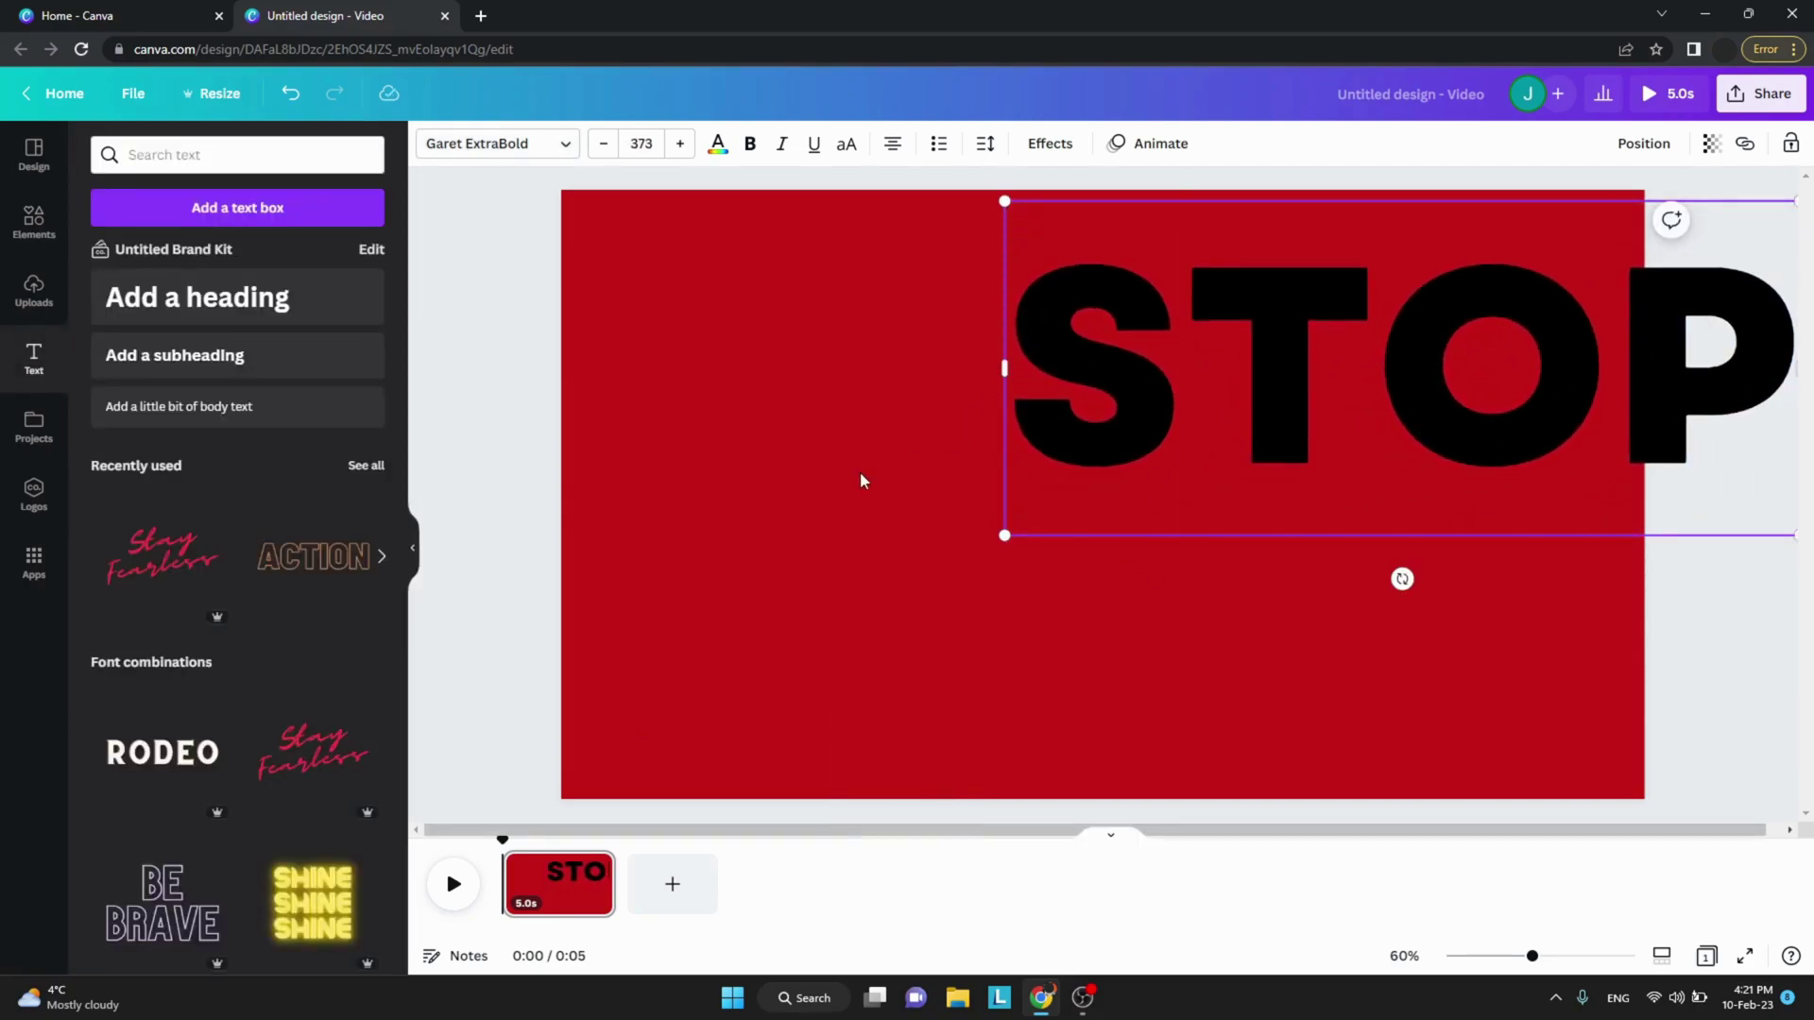
{"action": "left_click_drag", "start_coordinate": [1116, 287], "coordinate": [809, 415]}
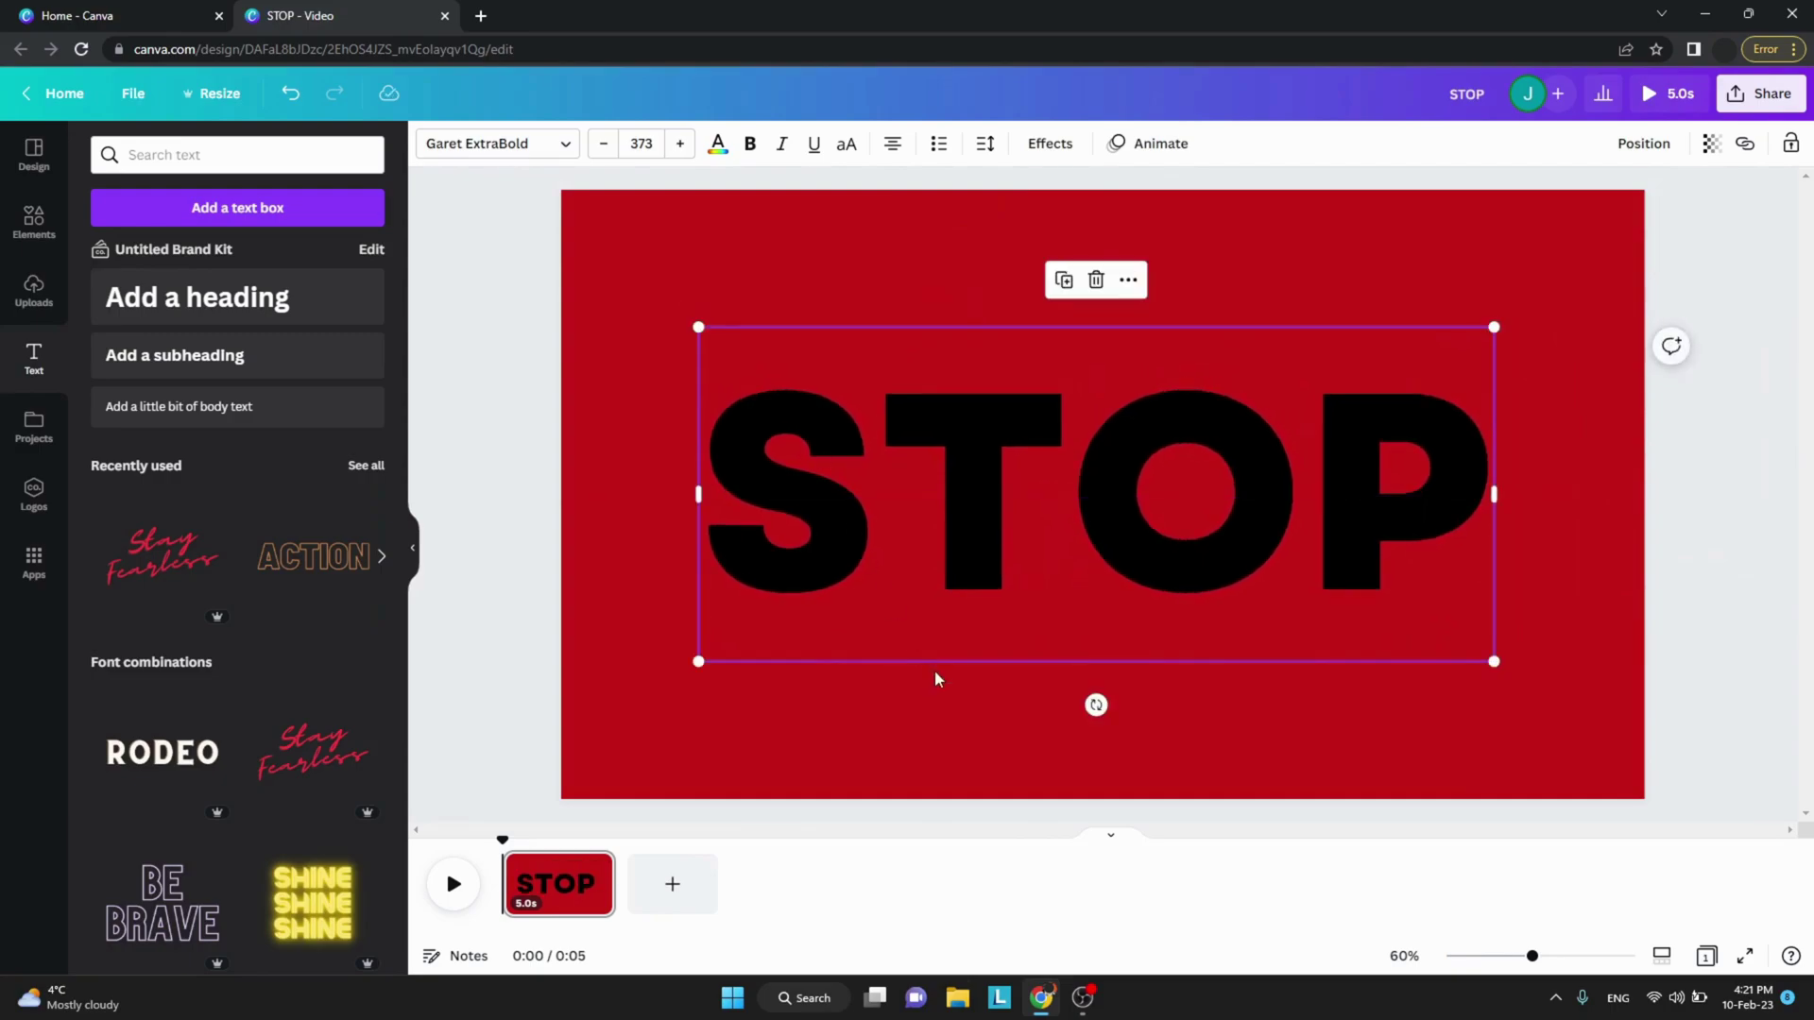
{"action": "mouse_move", "coordinate": [985, 459]}
{"action": "left_mouse_down"}
{"action": "mouse_move", "coordinate": [1001, 458]}
{"action": "mouse_move", "coordinate": [984, 459]}
{"action": "left_mouse_up"}
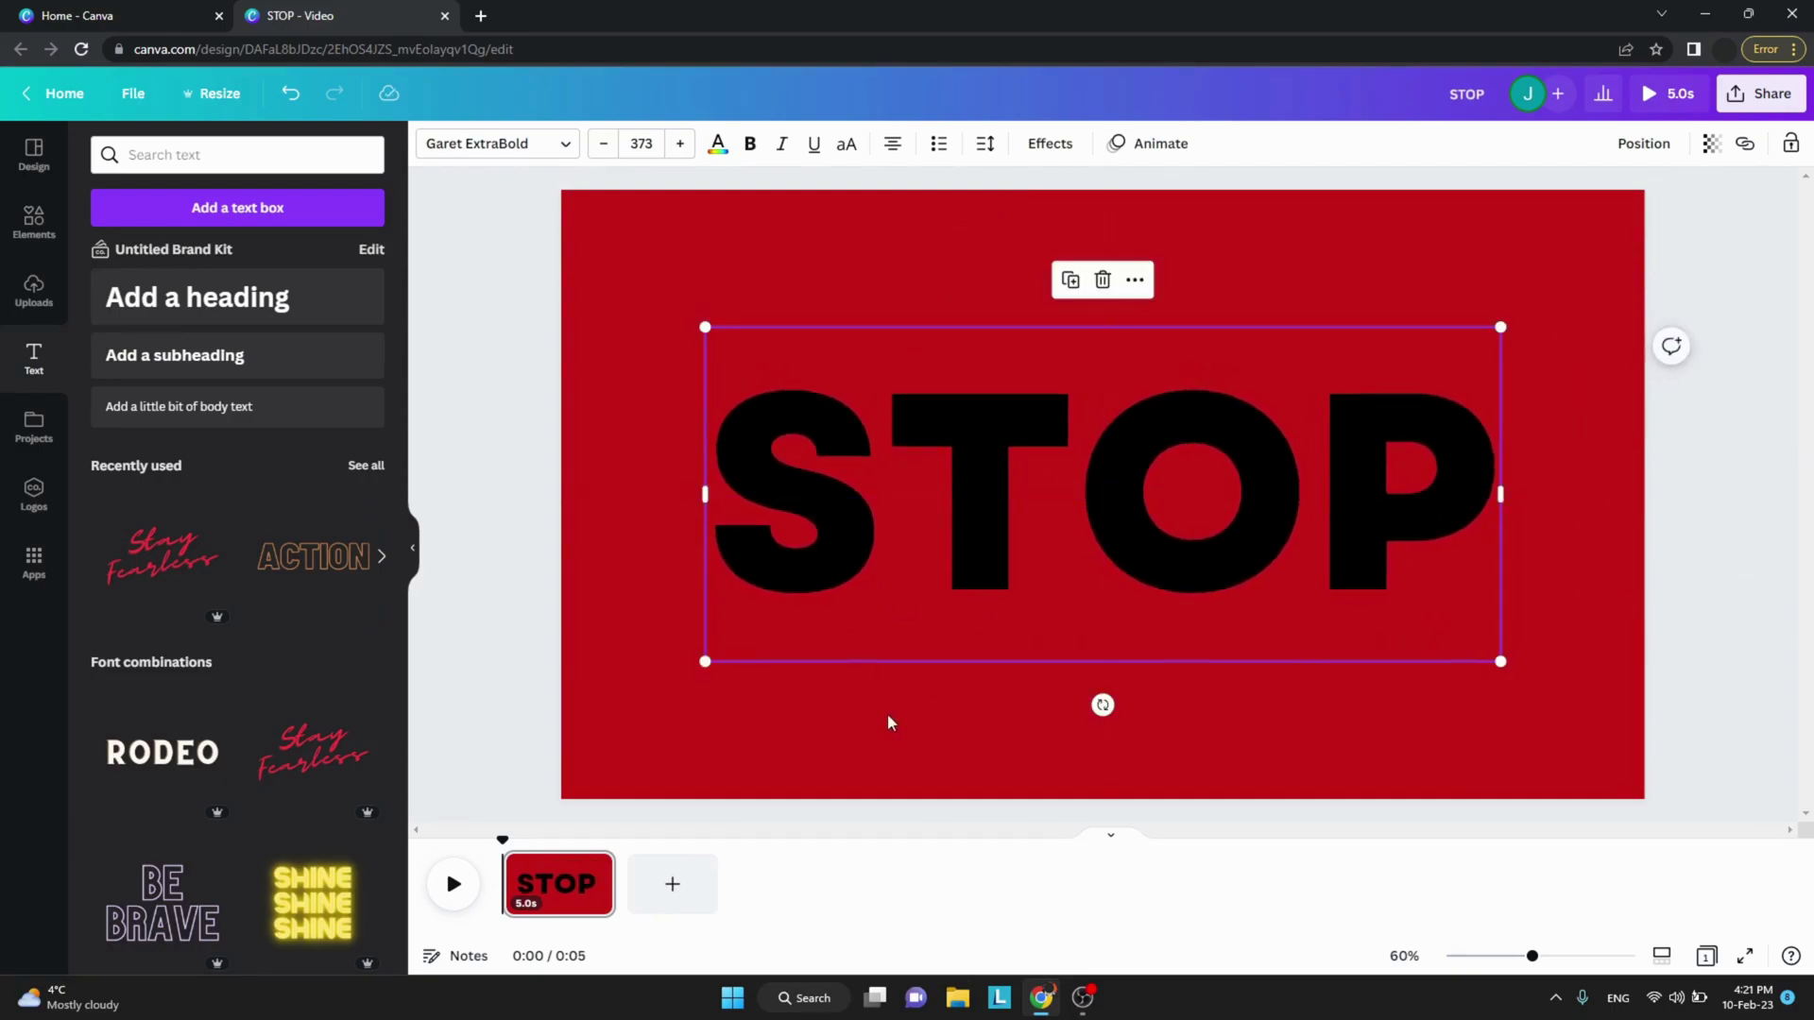
{"action": "left_click", "coordinate": [889, 733]}
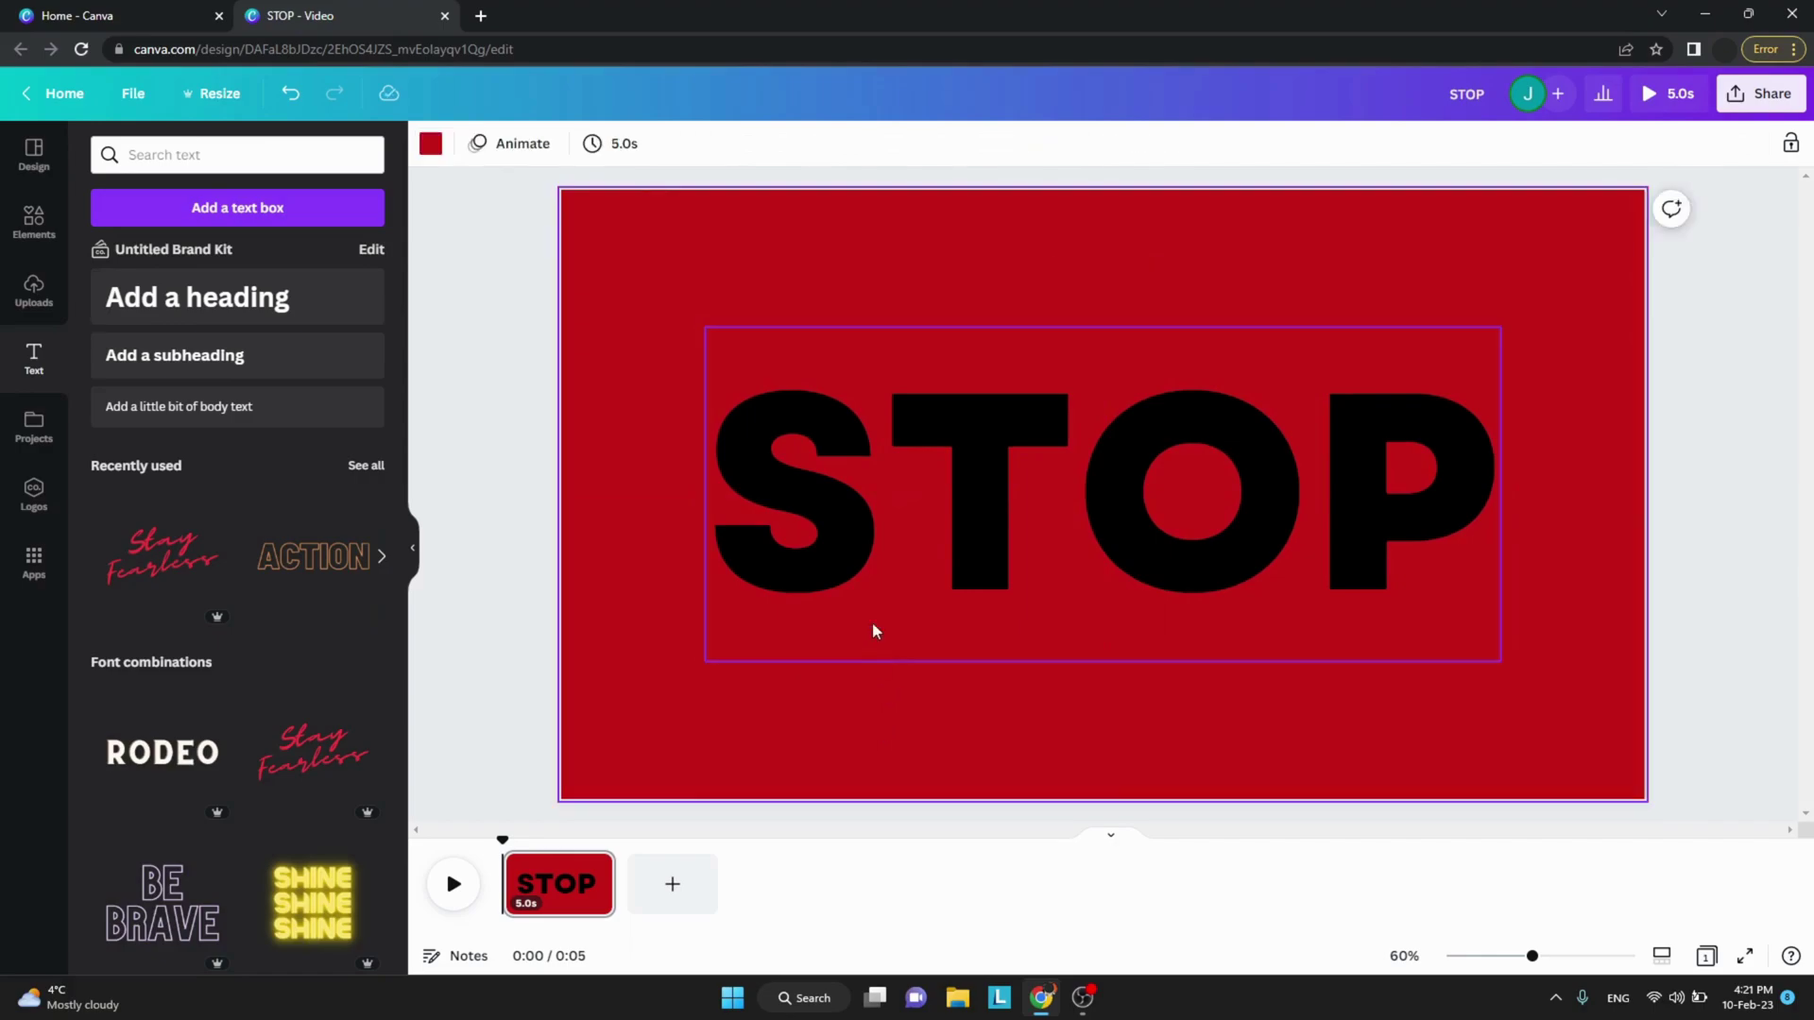
Download the STOP design as a JPG file
{"action": "left_click", "coordinate": [1760, 98]}
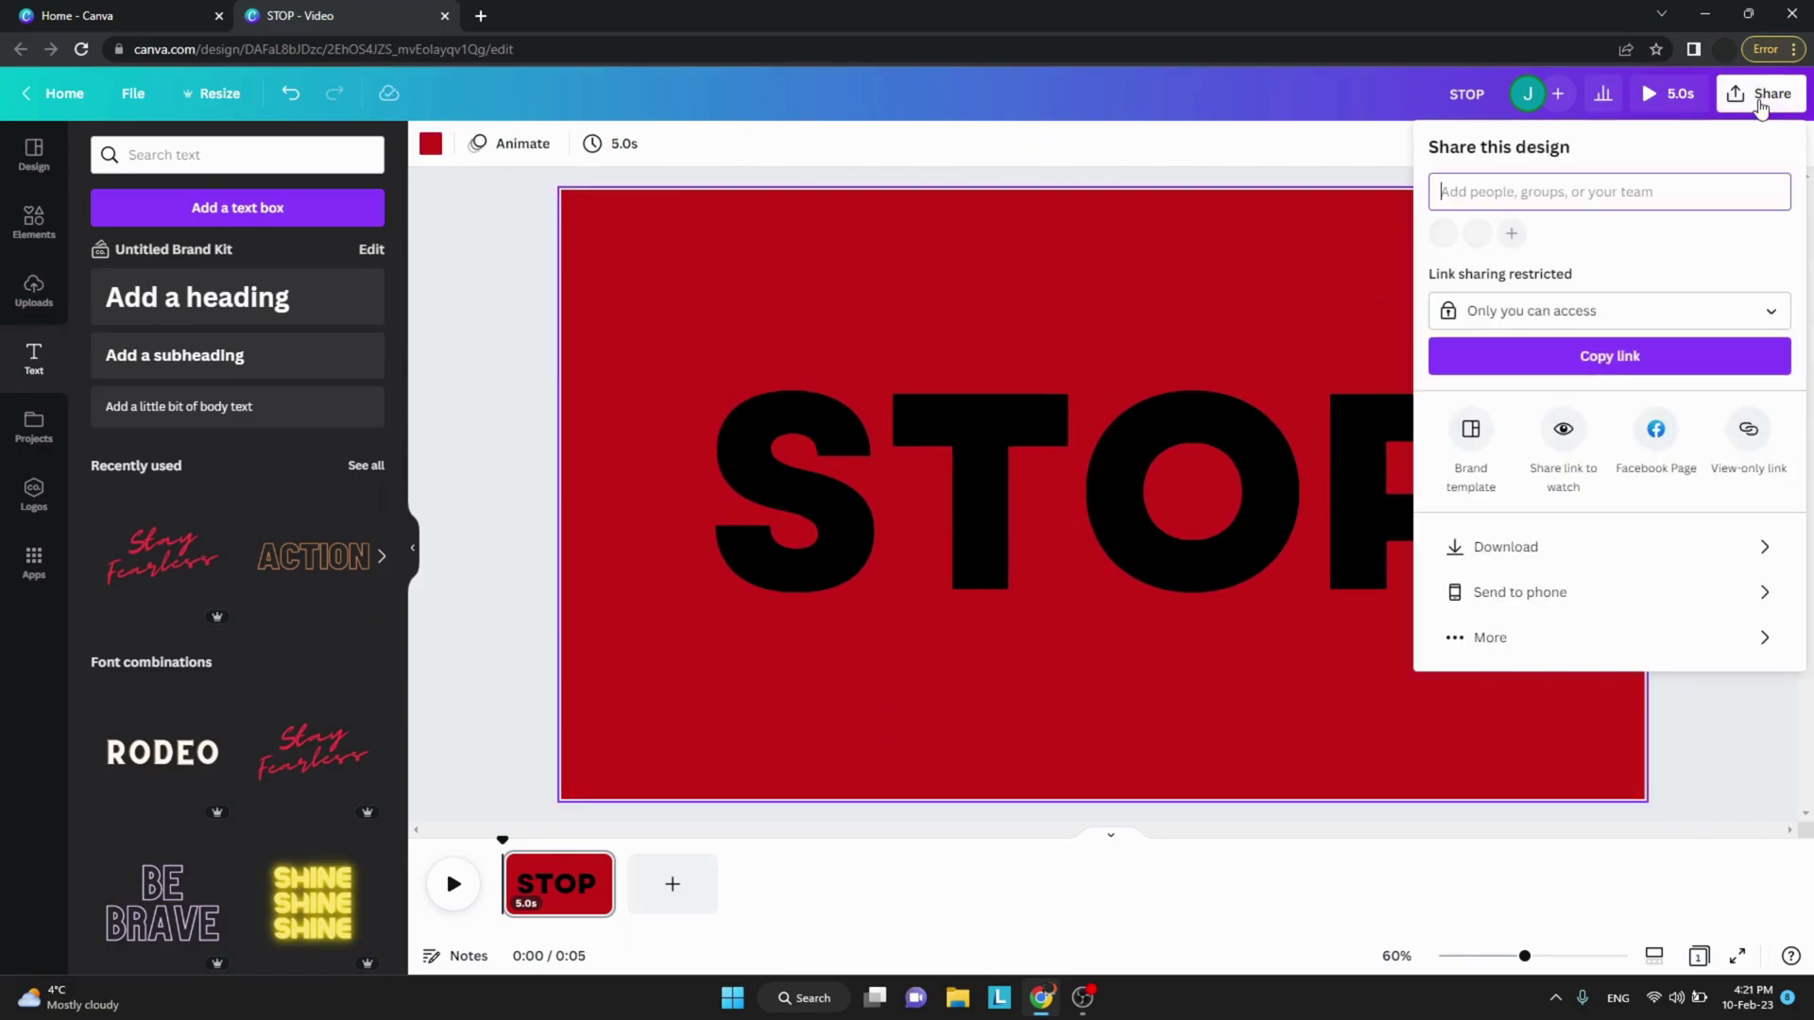
{"action": "left_click", "coordinate": [1535, 548]}
{"action": "left_click", "coordinate": [1765, 230]}
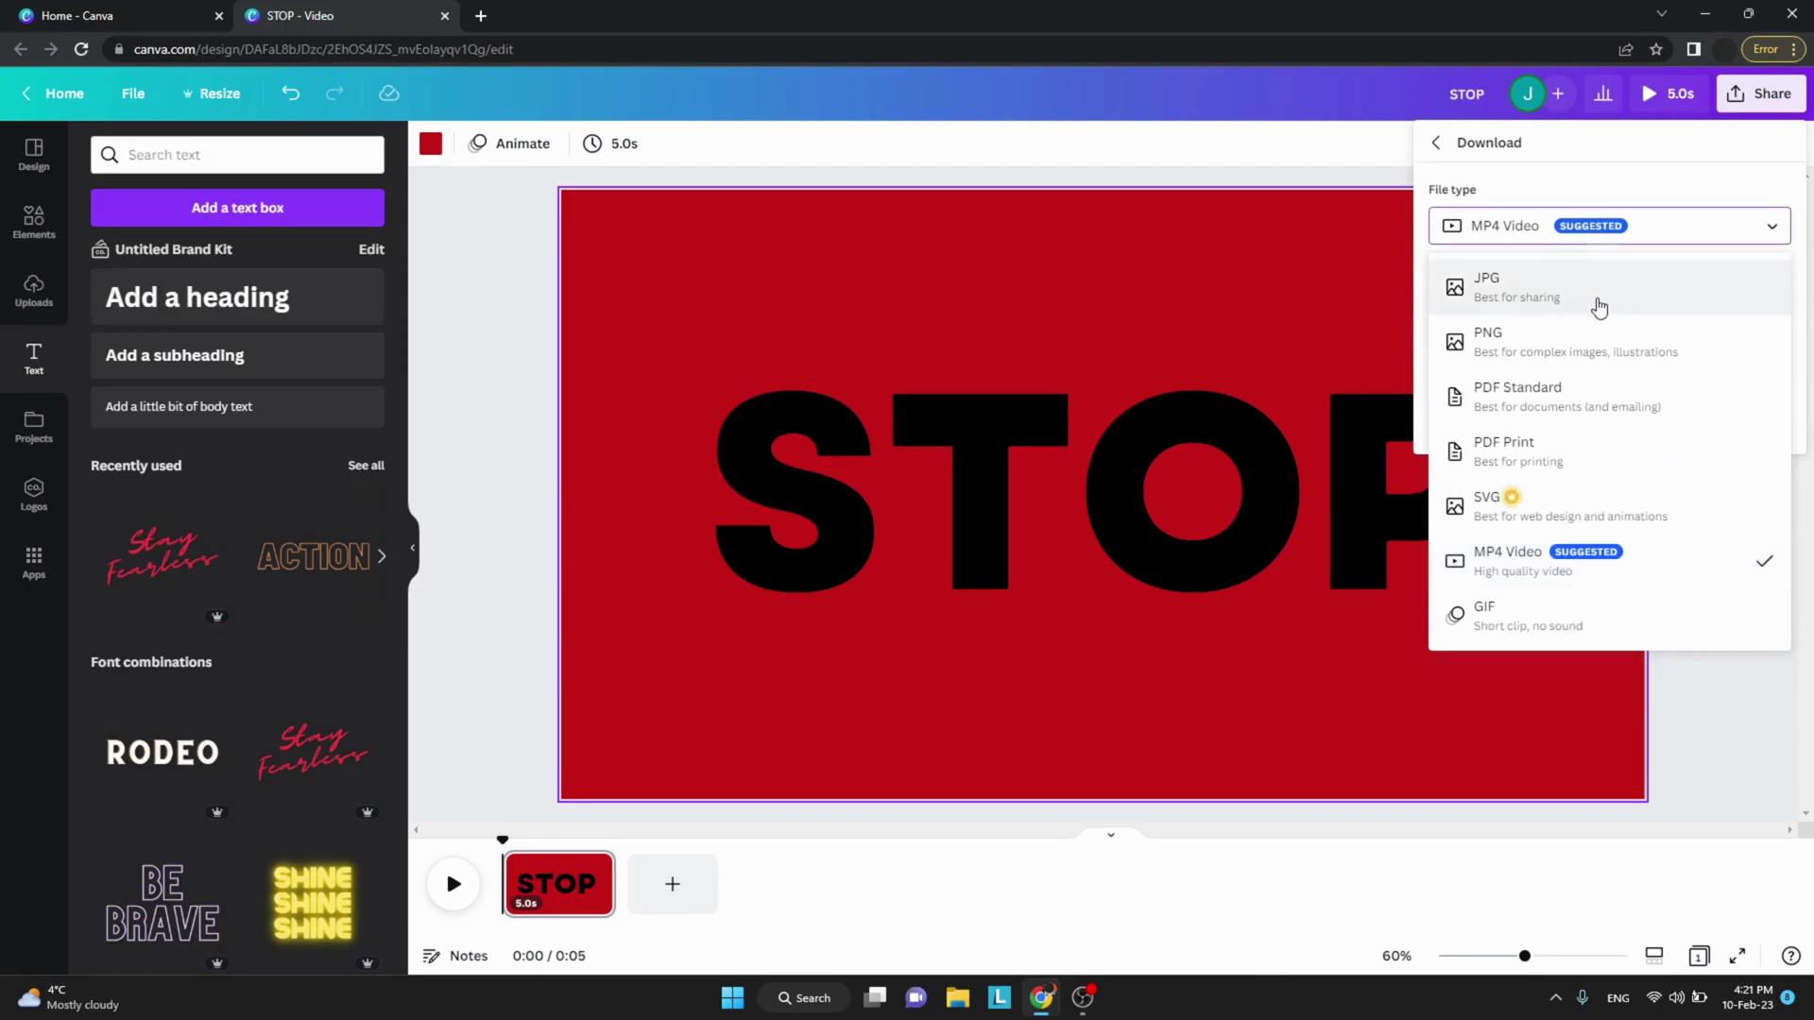
{"action": "left_click", "coordinate": [1600, 300]}
{"action": "left_click", "coordinate": [1609, 478]}
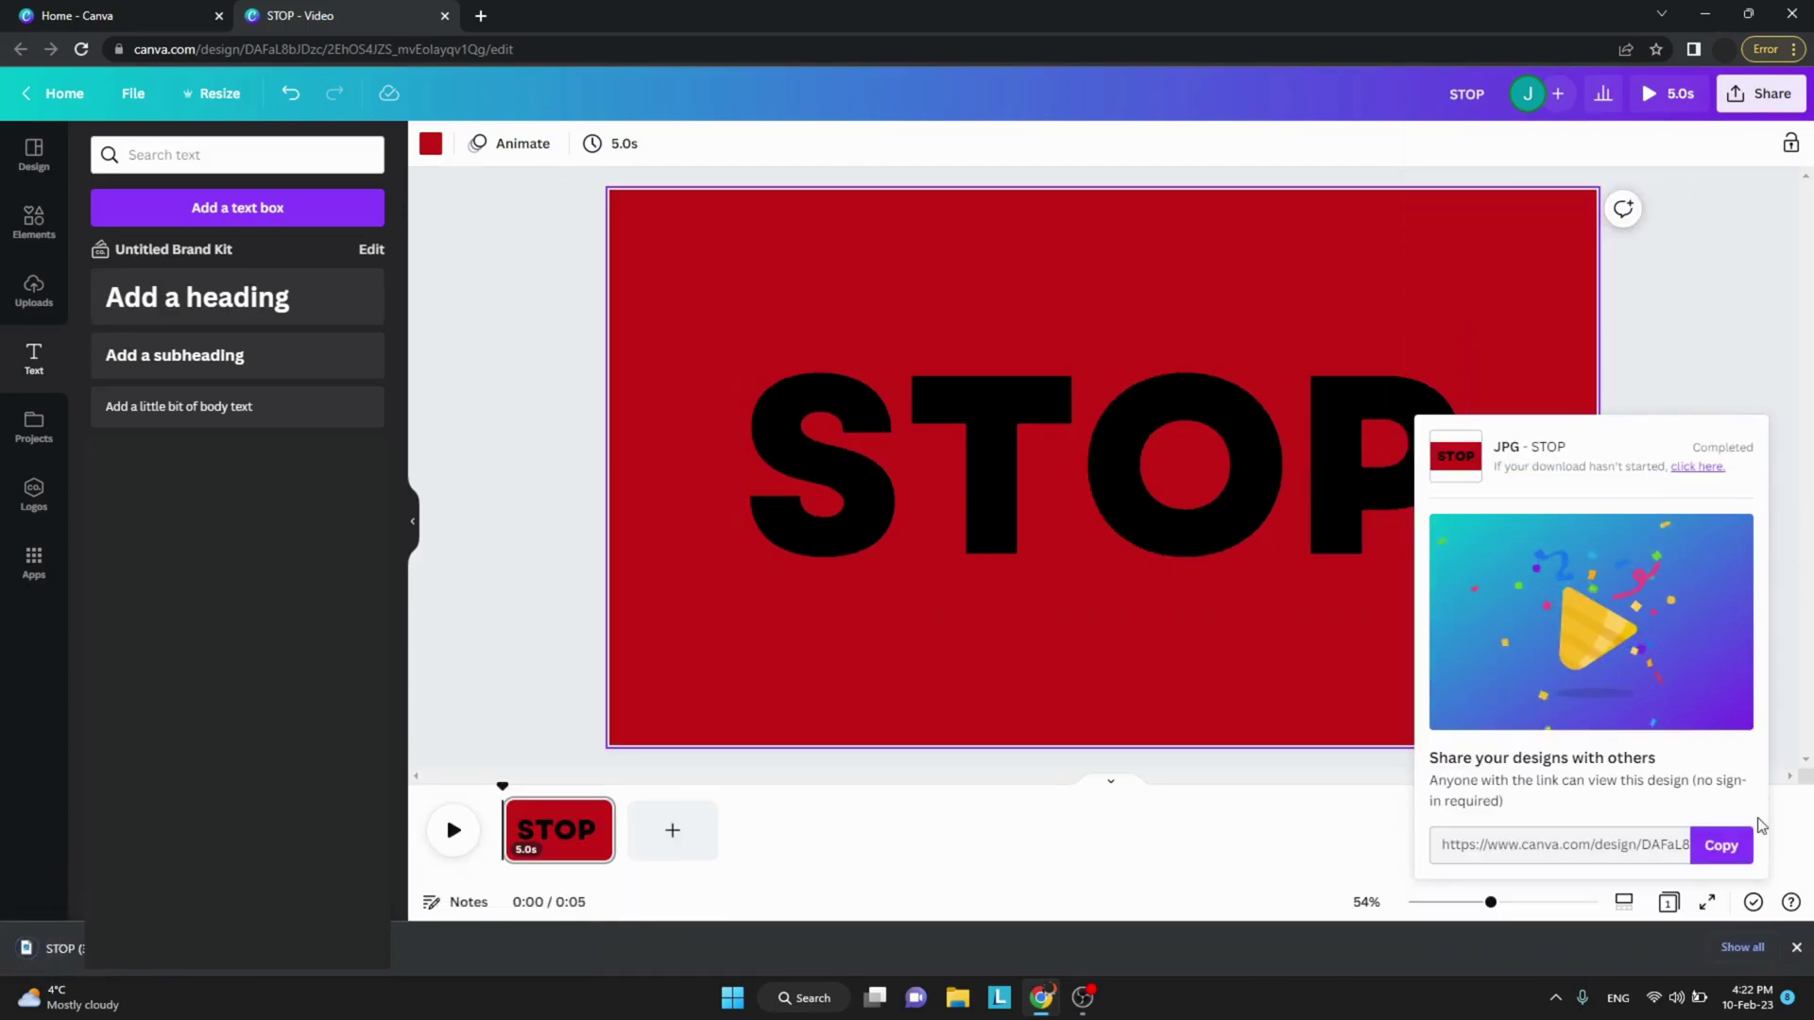
{"action": "left_click", "coordinate": [1797, 949]}
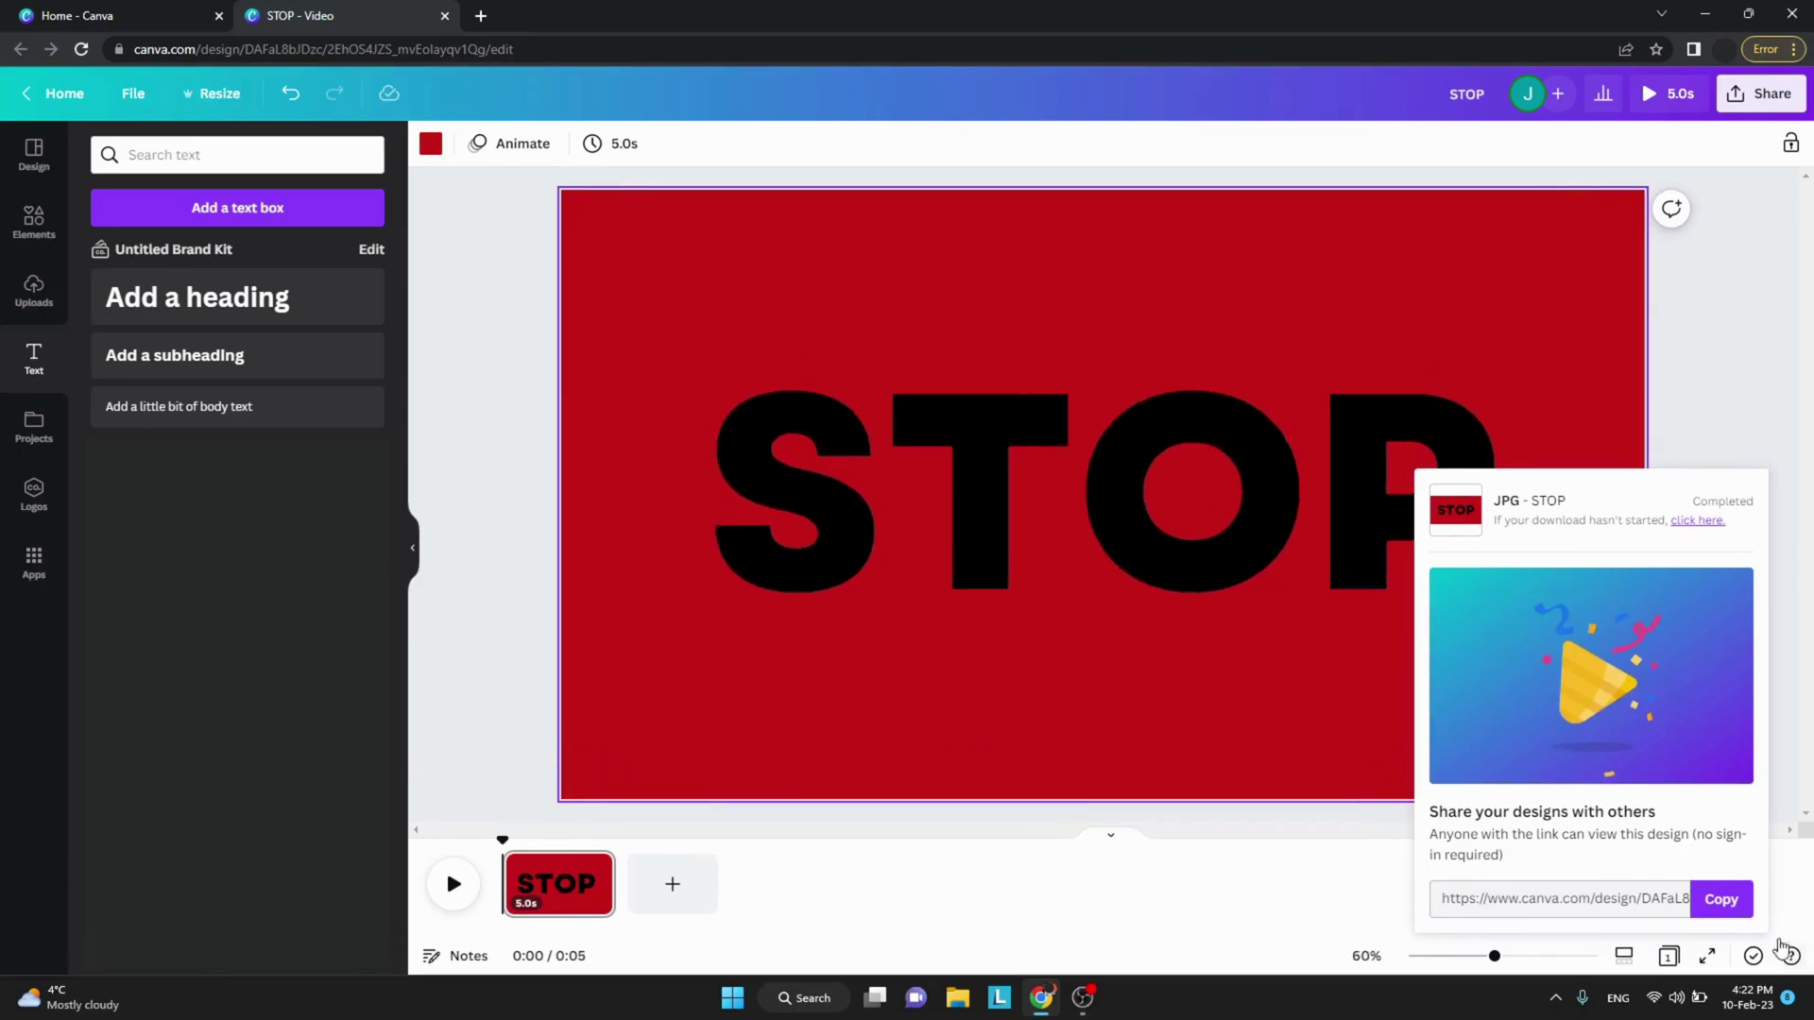
Upload the 'STOP (3)' JPG from Downloads and place it on the red page
{"action": "left_click", "coordinate": [34, 288]}
{"action": "left_click", "coordinate": [215, 199]}
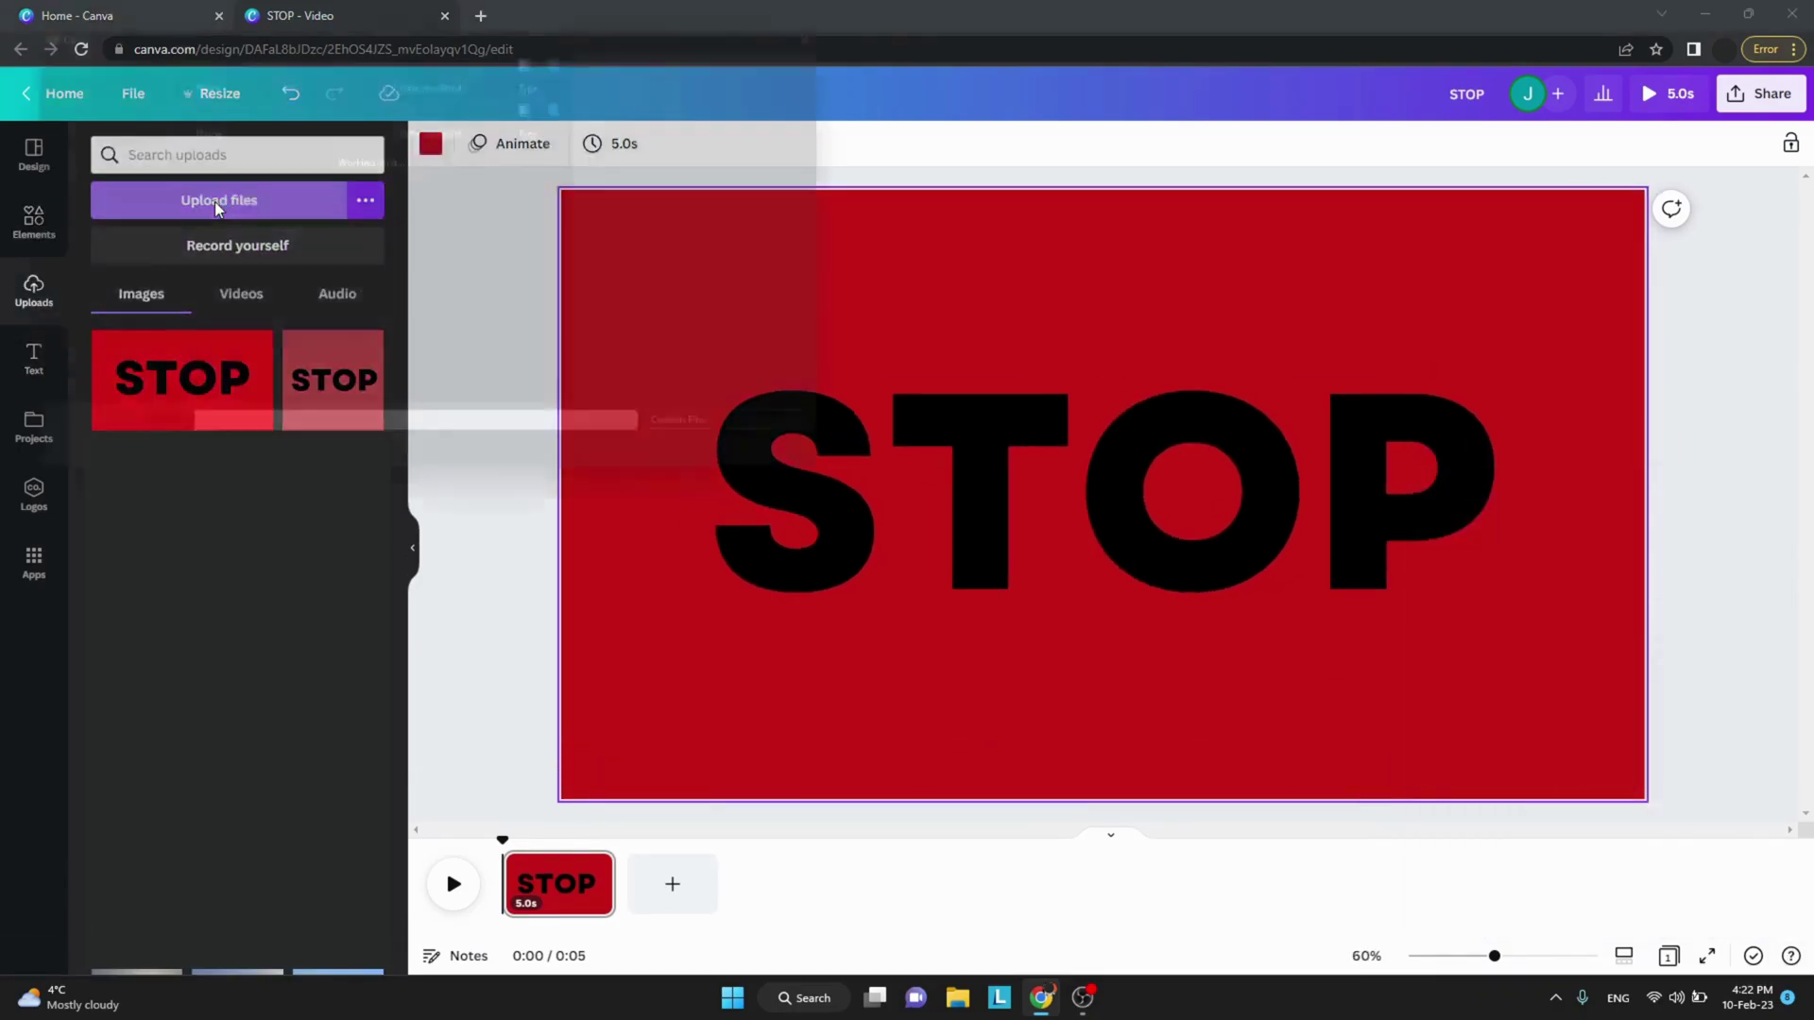
{"action": "left_click", "coordinate": [226, 178]}
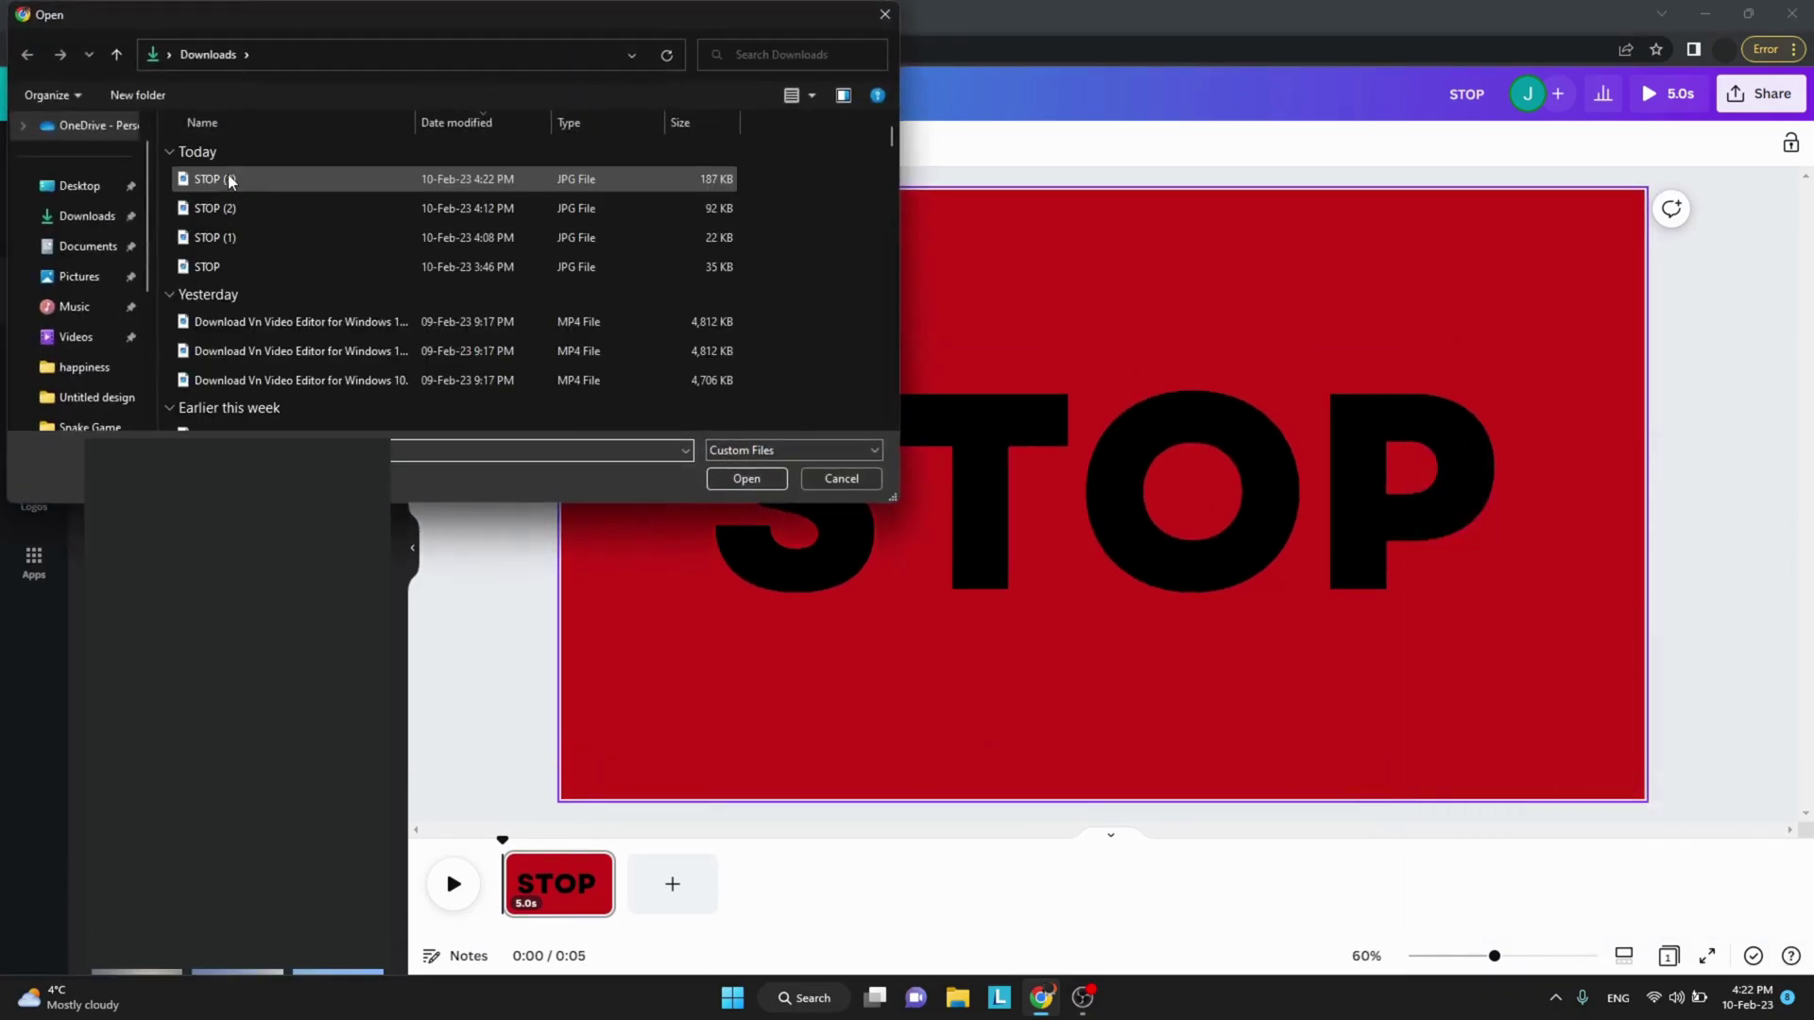
{"action": "left_click", "coordinate": [747, 478]}
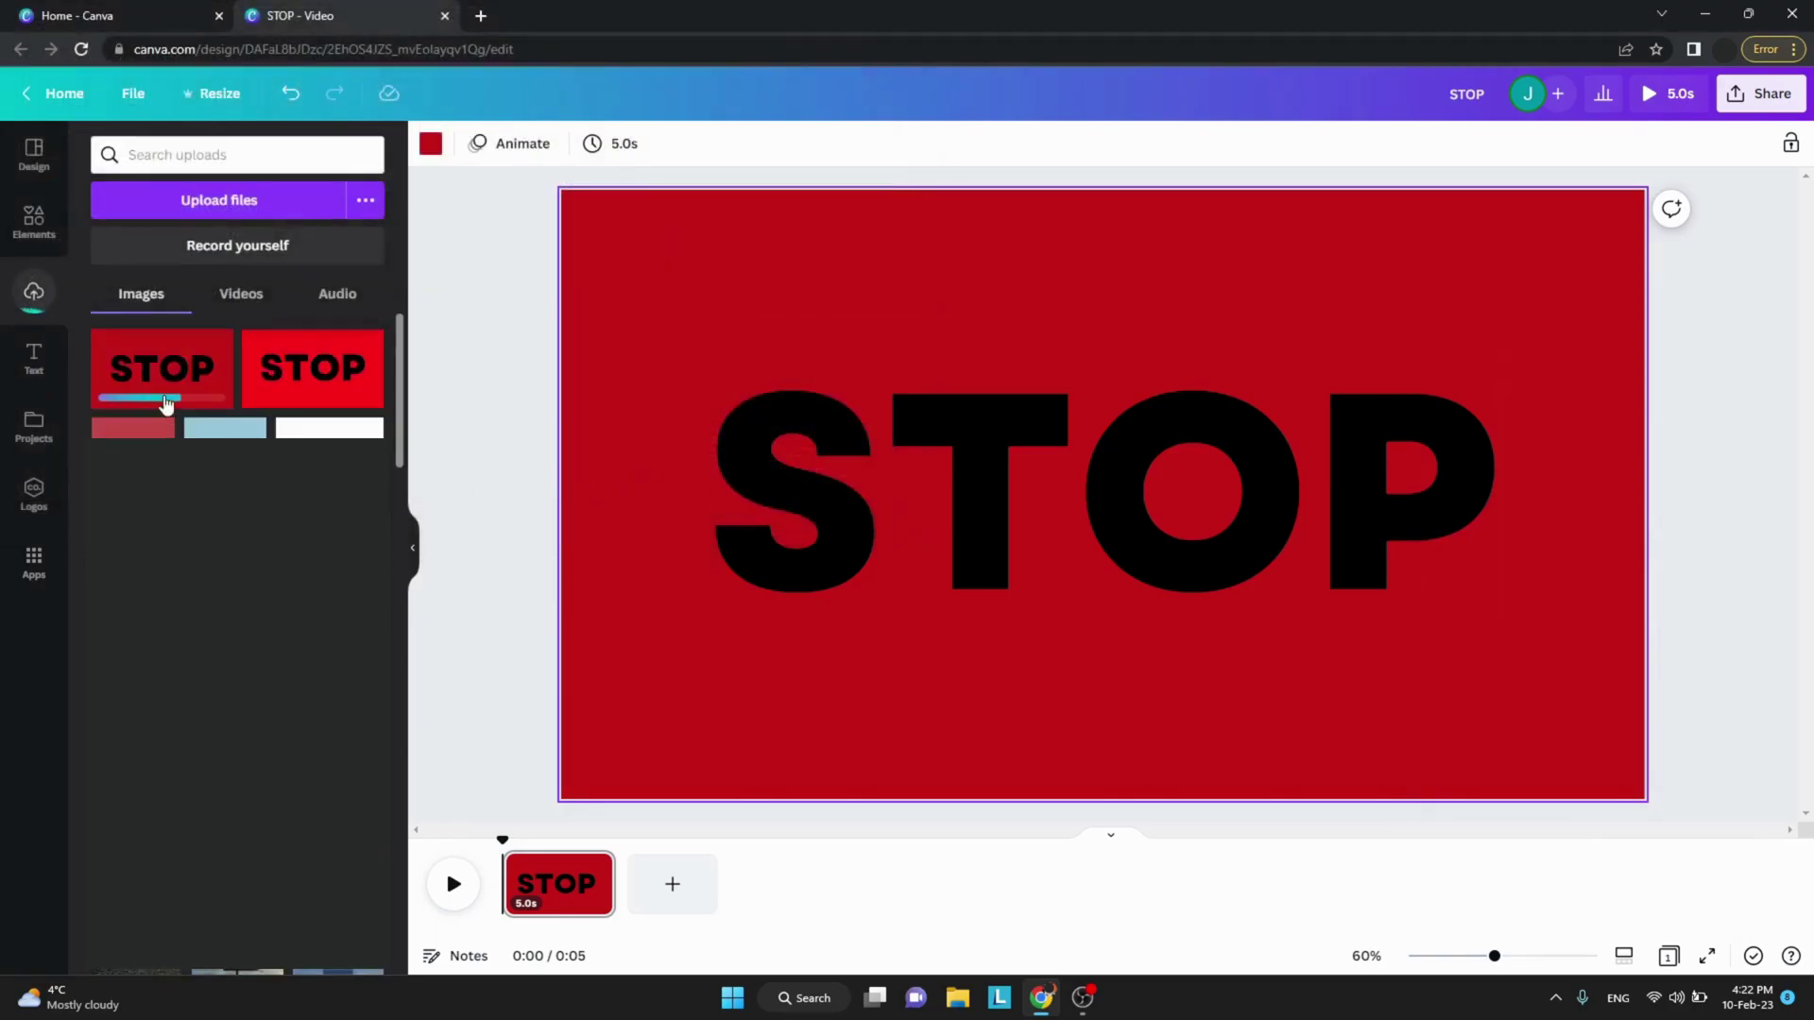
{"action": "left_click", "coordinate": [161, 370]}
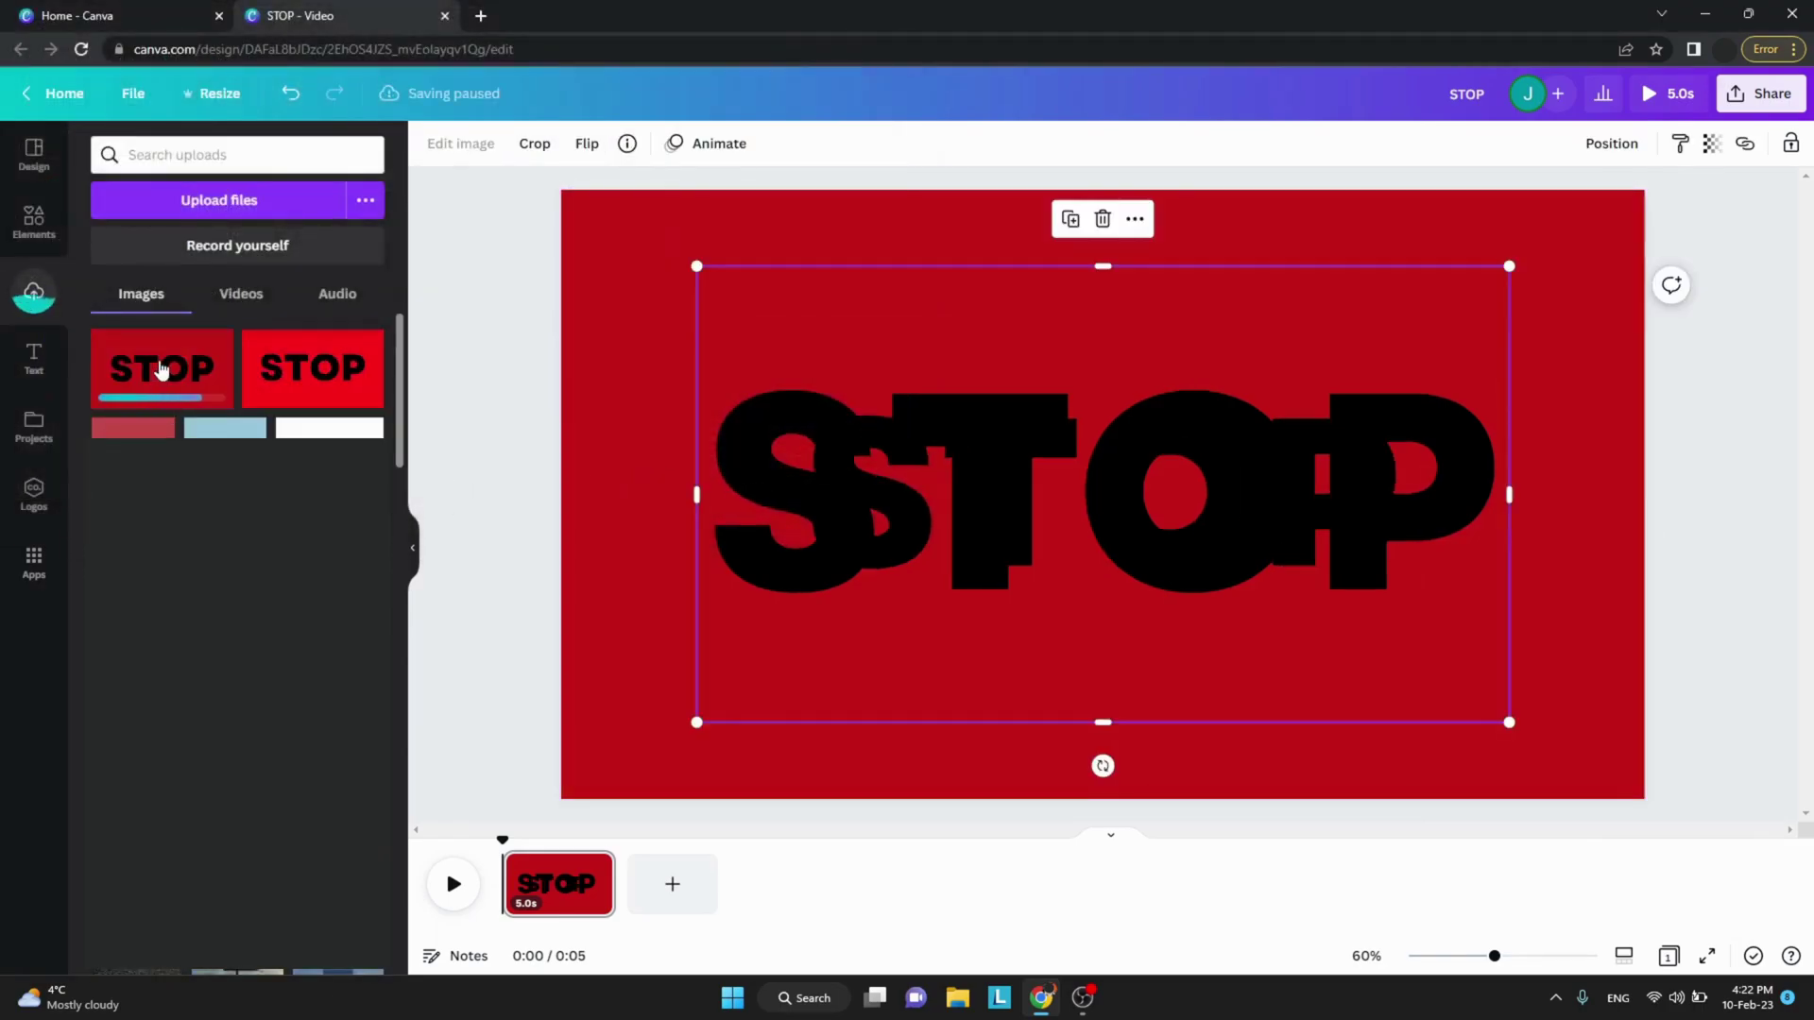
{"action": "left_click", "coordinate": [33, 221]}
Align the STOP image over the text, stretch it to fill the page, and trim a duplicate to the top half
{"action": "left_click_drag", "start_coordinate": [1204, 450], "coordinate": [965, 383]}
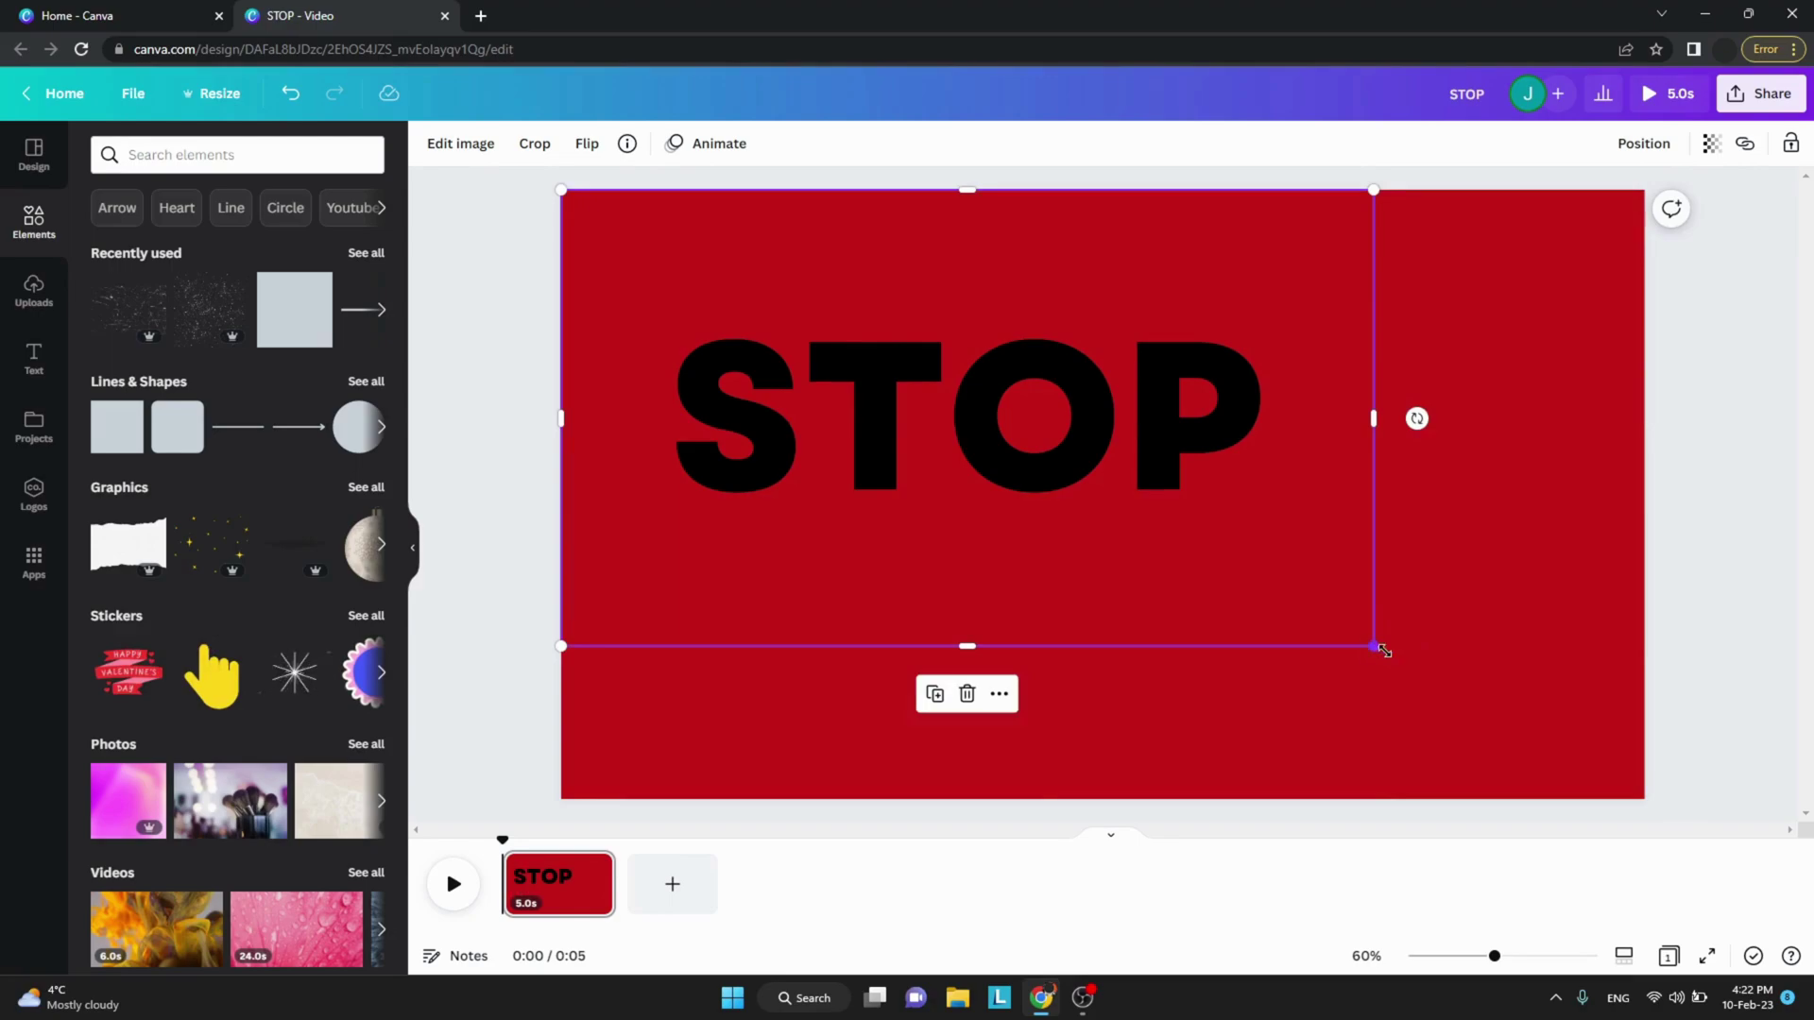
{"action": "left_click_drag", "start_coordinate": [1383, 650], "coordinate": [1645, 779]}
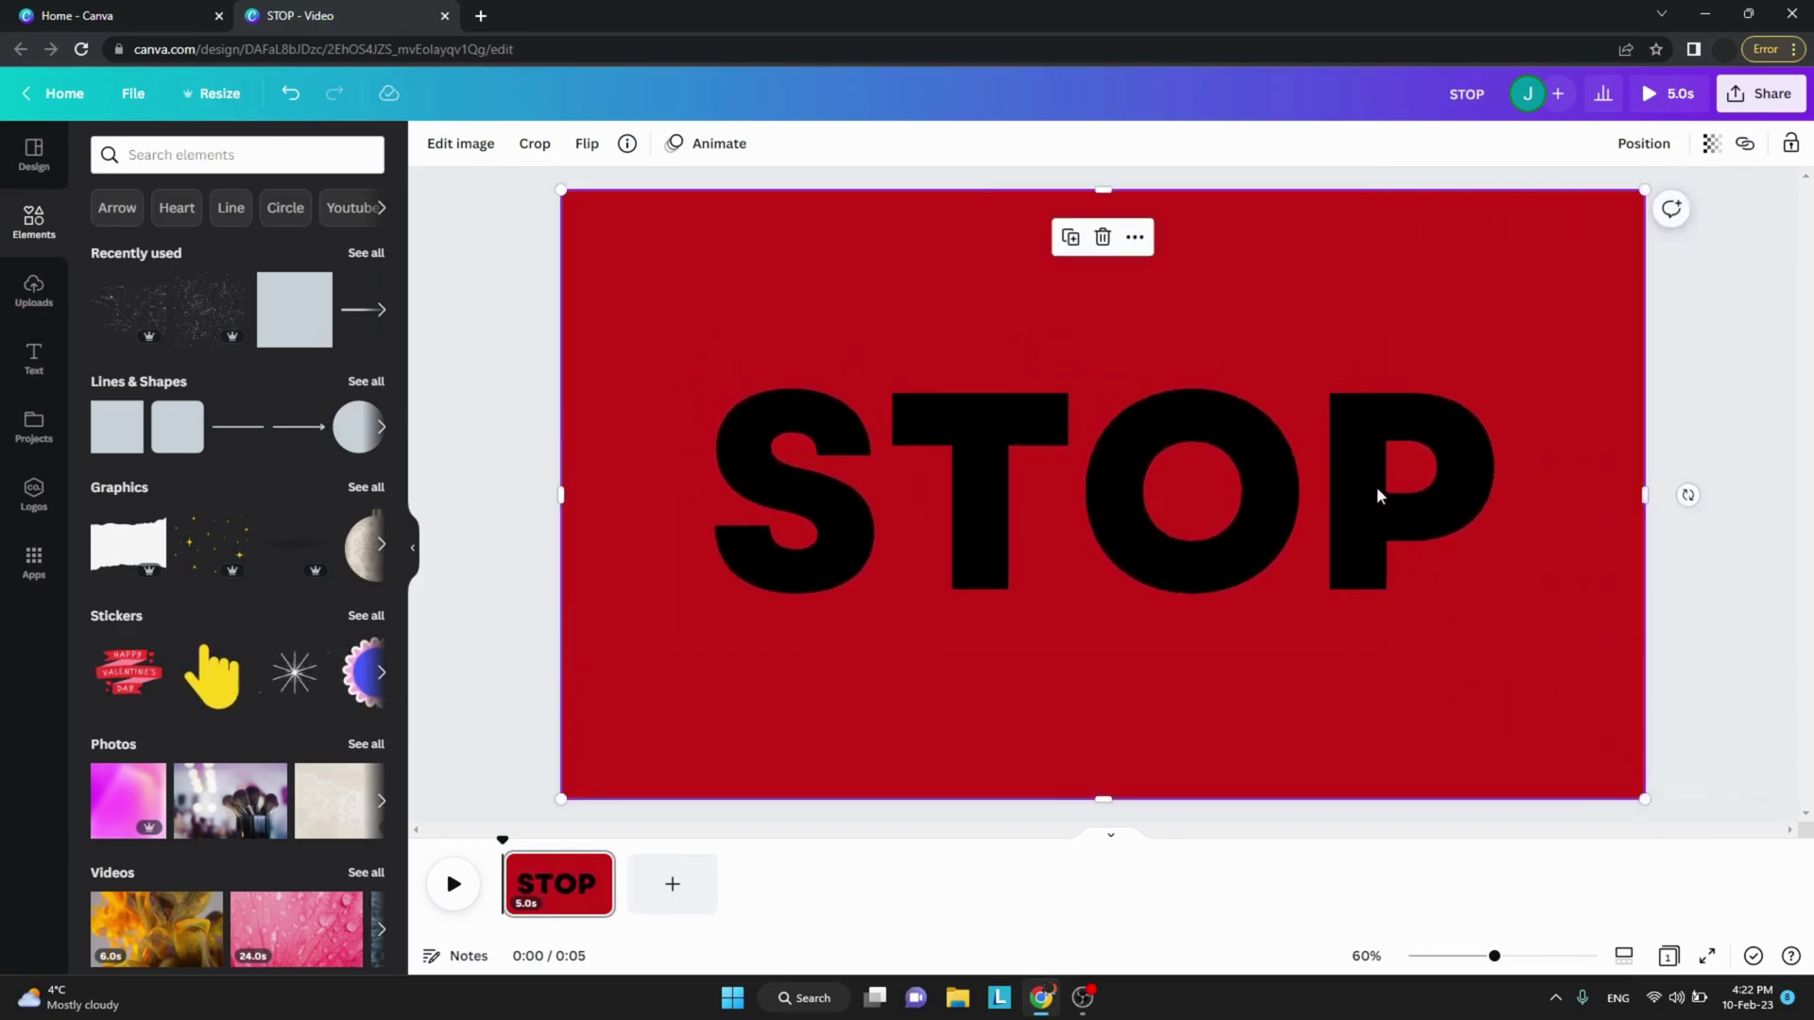
{"action": "left_click", "coordinate": [1068, 239]}
{"action": "left_click_drag", "start_coordinate": [1175, 409], "coordinate": [1162, 395]}
{"action": "left_click_drag", "start_coordinate": [1101, 743], "coordinate": [1115, 495]}
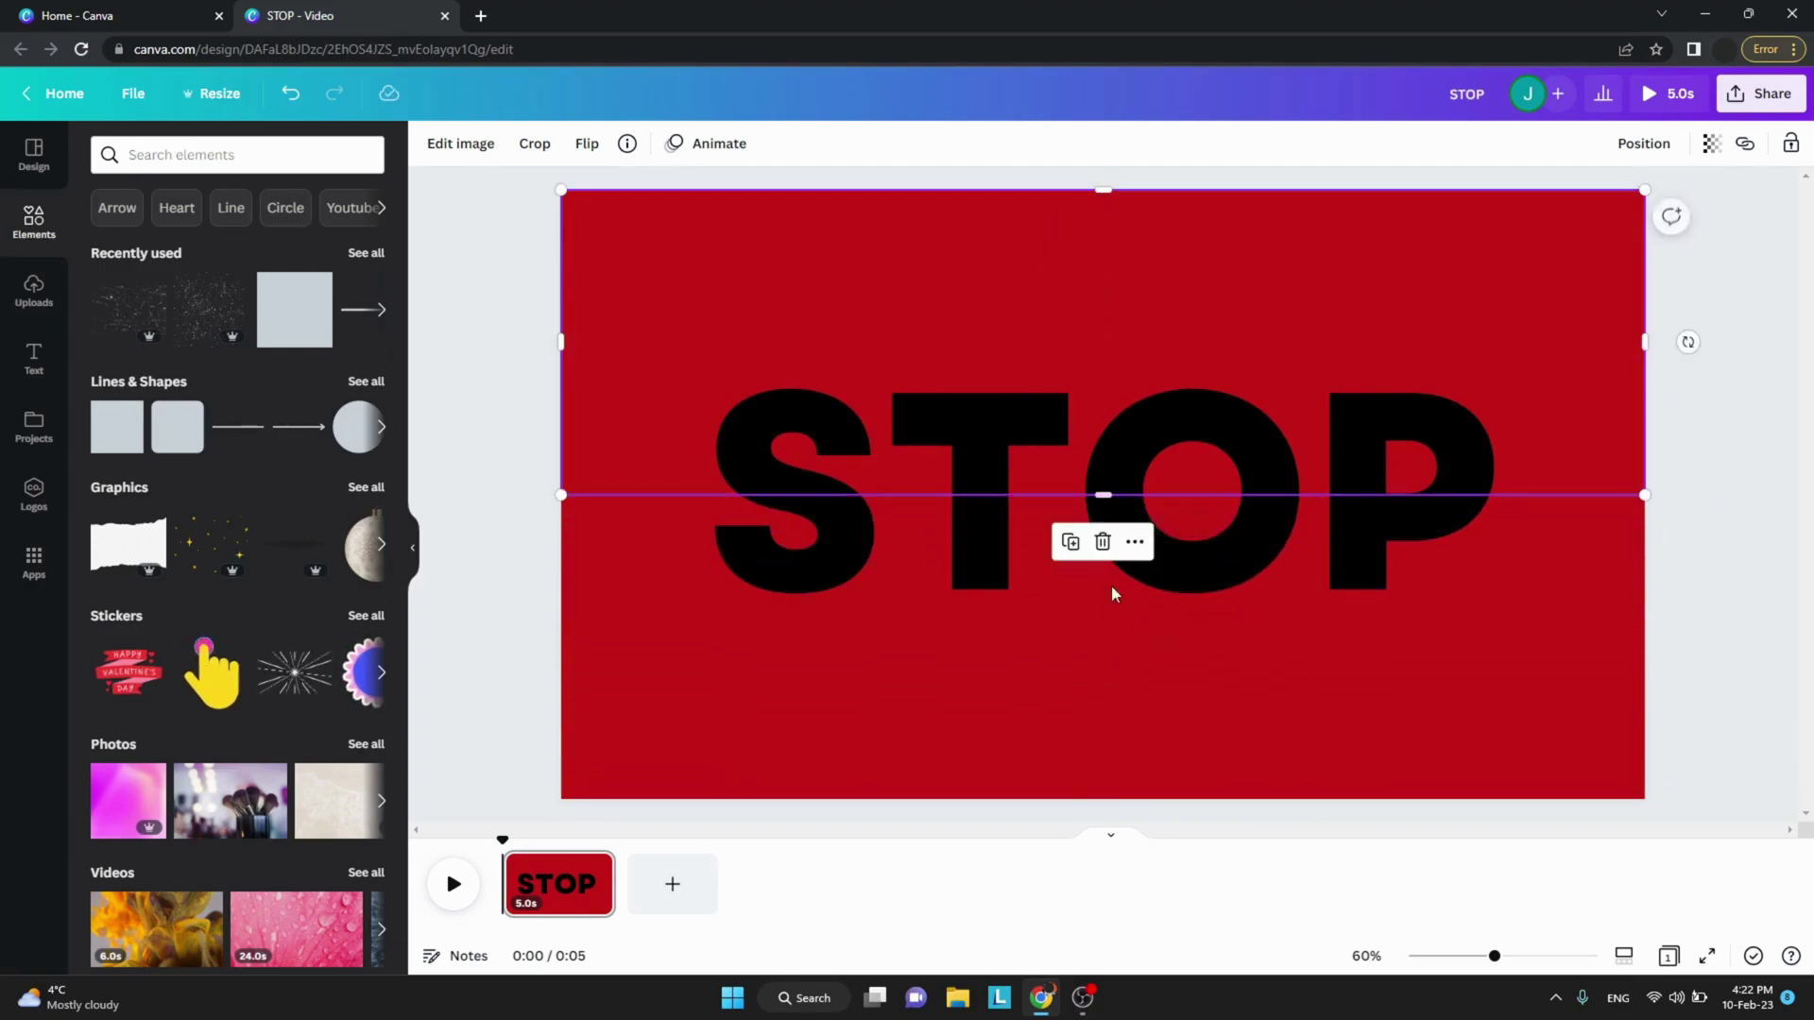
Trim the original STOP image to the lower half and marquee-select every element on the page
{"action": "left_click", "coordinate": [1223, 656]}
{"action": "left_click_drag", "start_coordinate": [1104, 190], "coordinate": [1138, 486]}
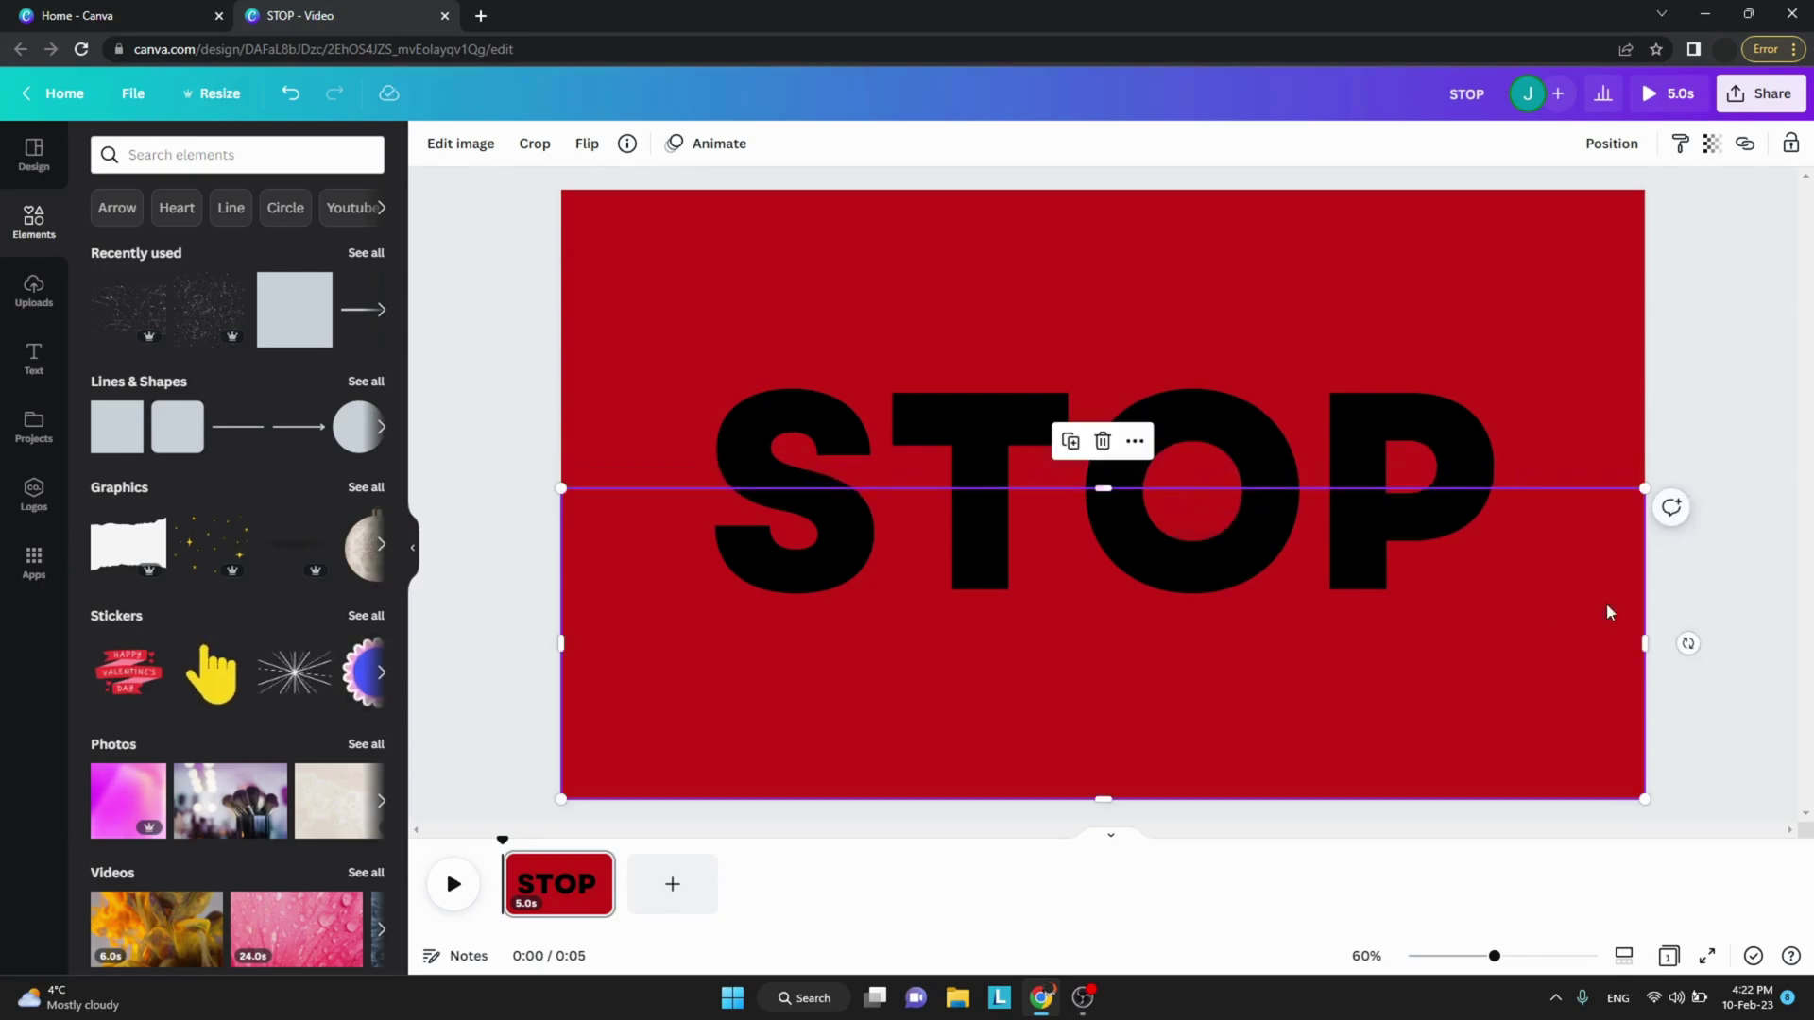
{"action": "left_click", "coordinate": [1744, 601]}
{"action": "left_click_drag", "start_coordinate": [506, 284], "coordinate": [831, 595]}
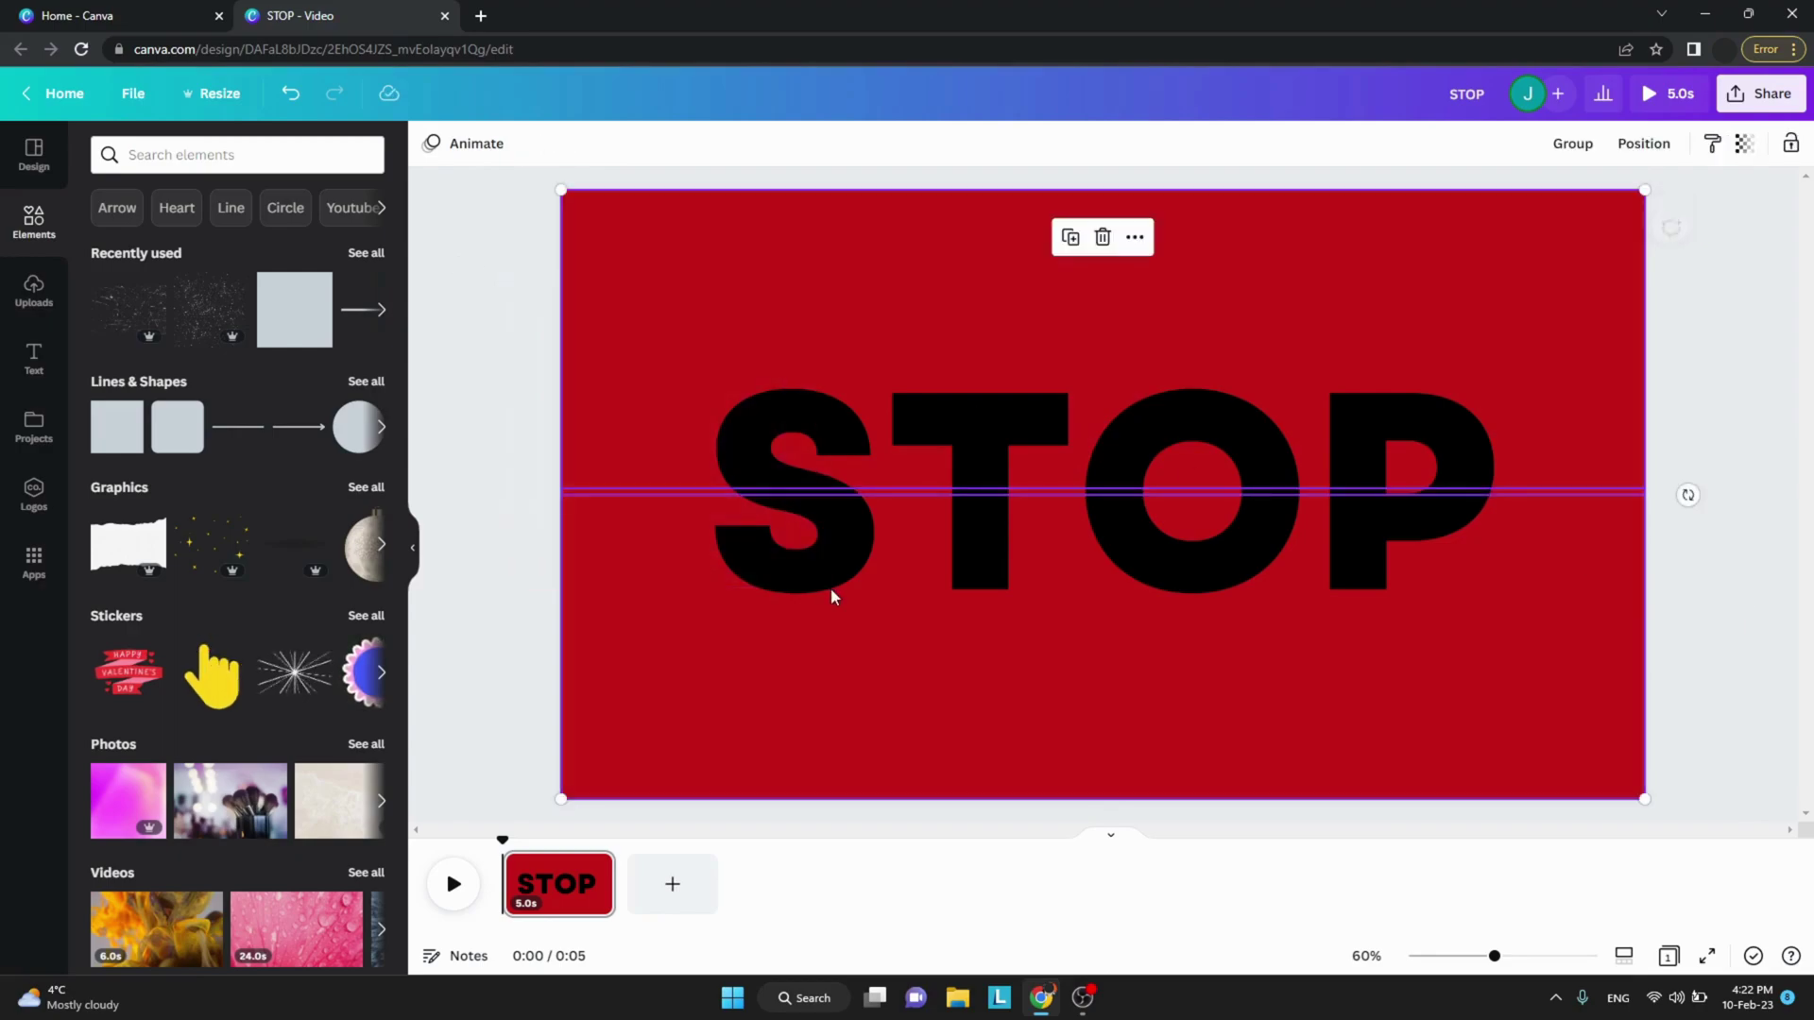
Paste the STOP halves onto a new second page, moving the top half up and the bottom half down
{"action": "left_click", "coordinate": [673, 883]}
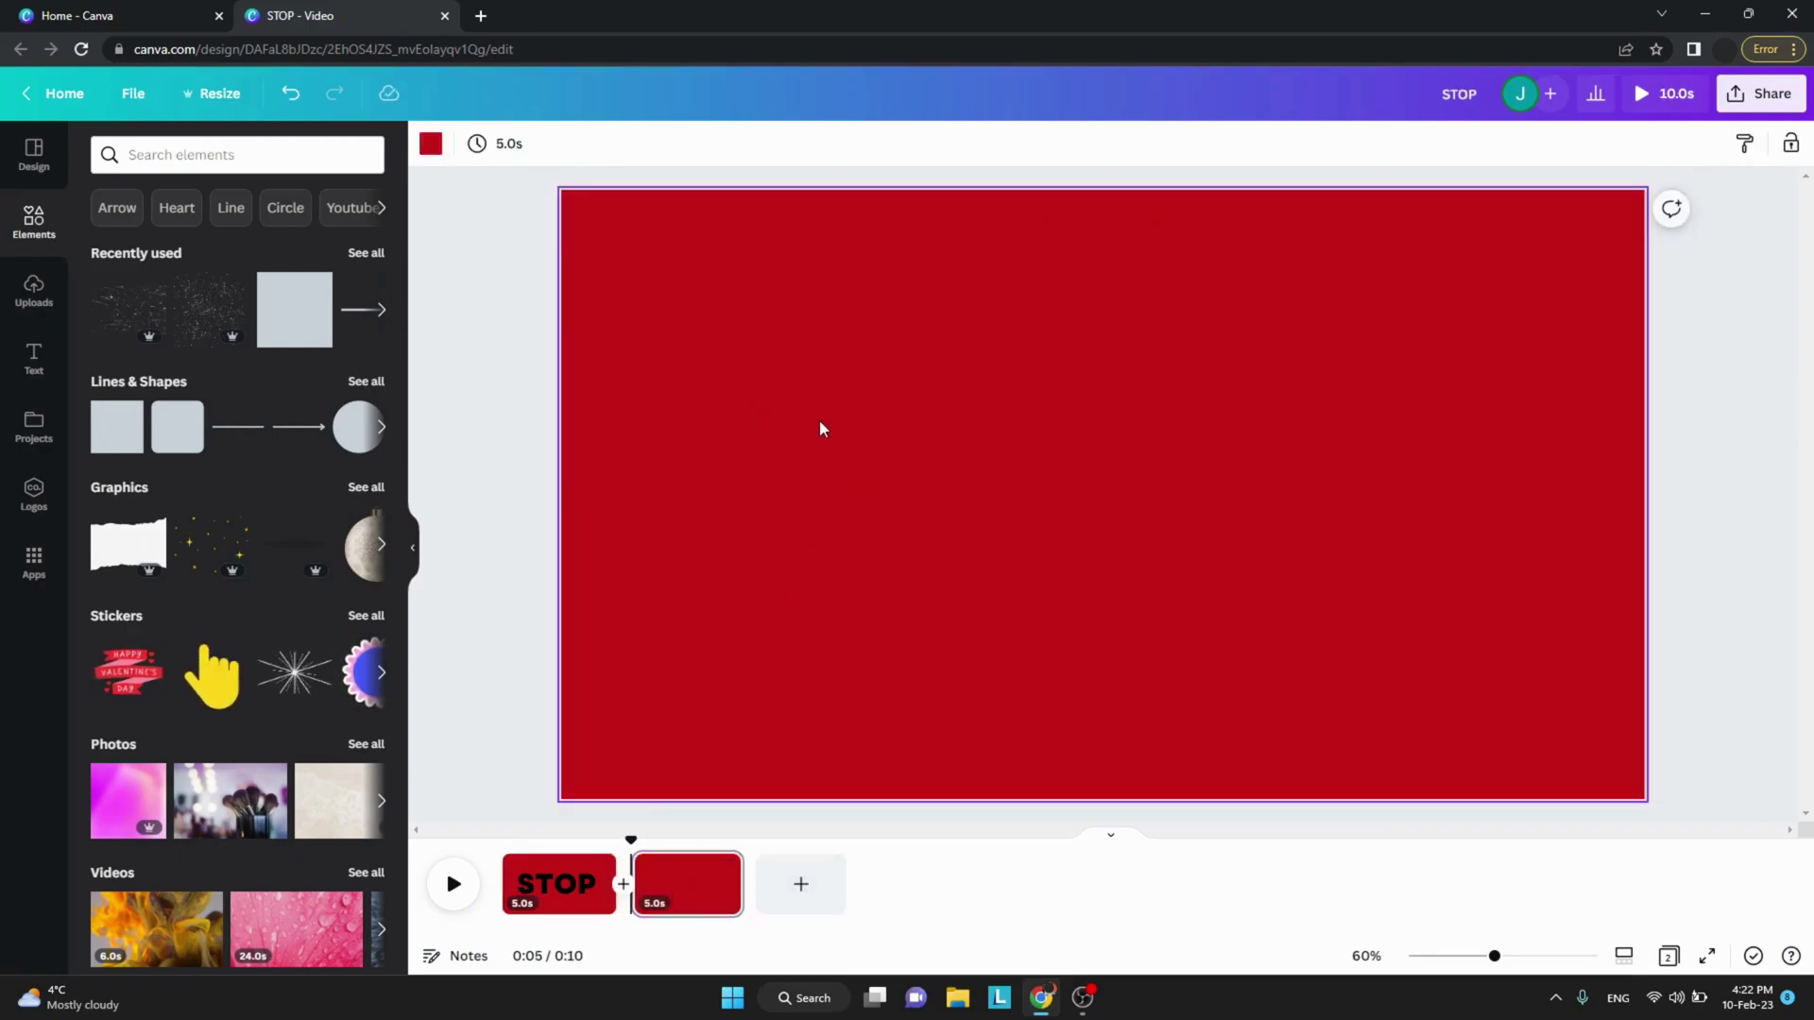
{"action": "key", "text": "ctrl+v"}
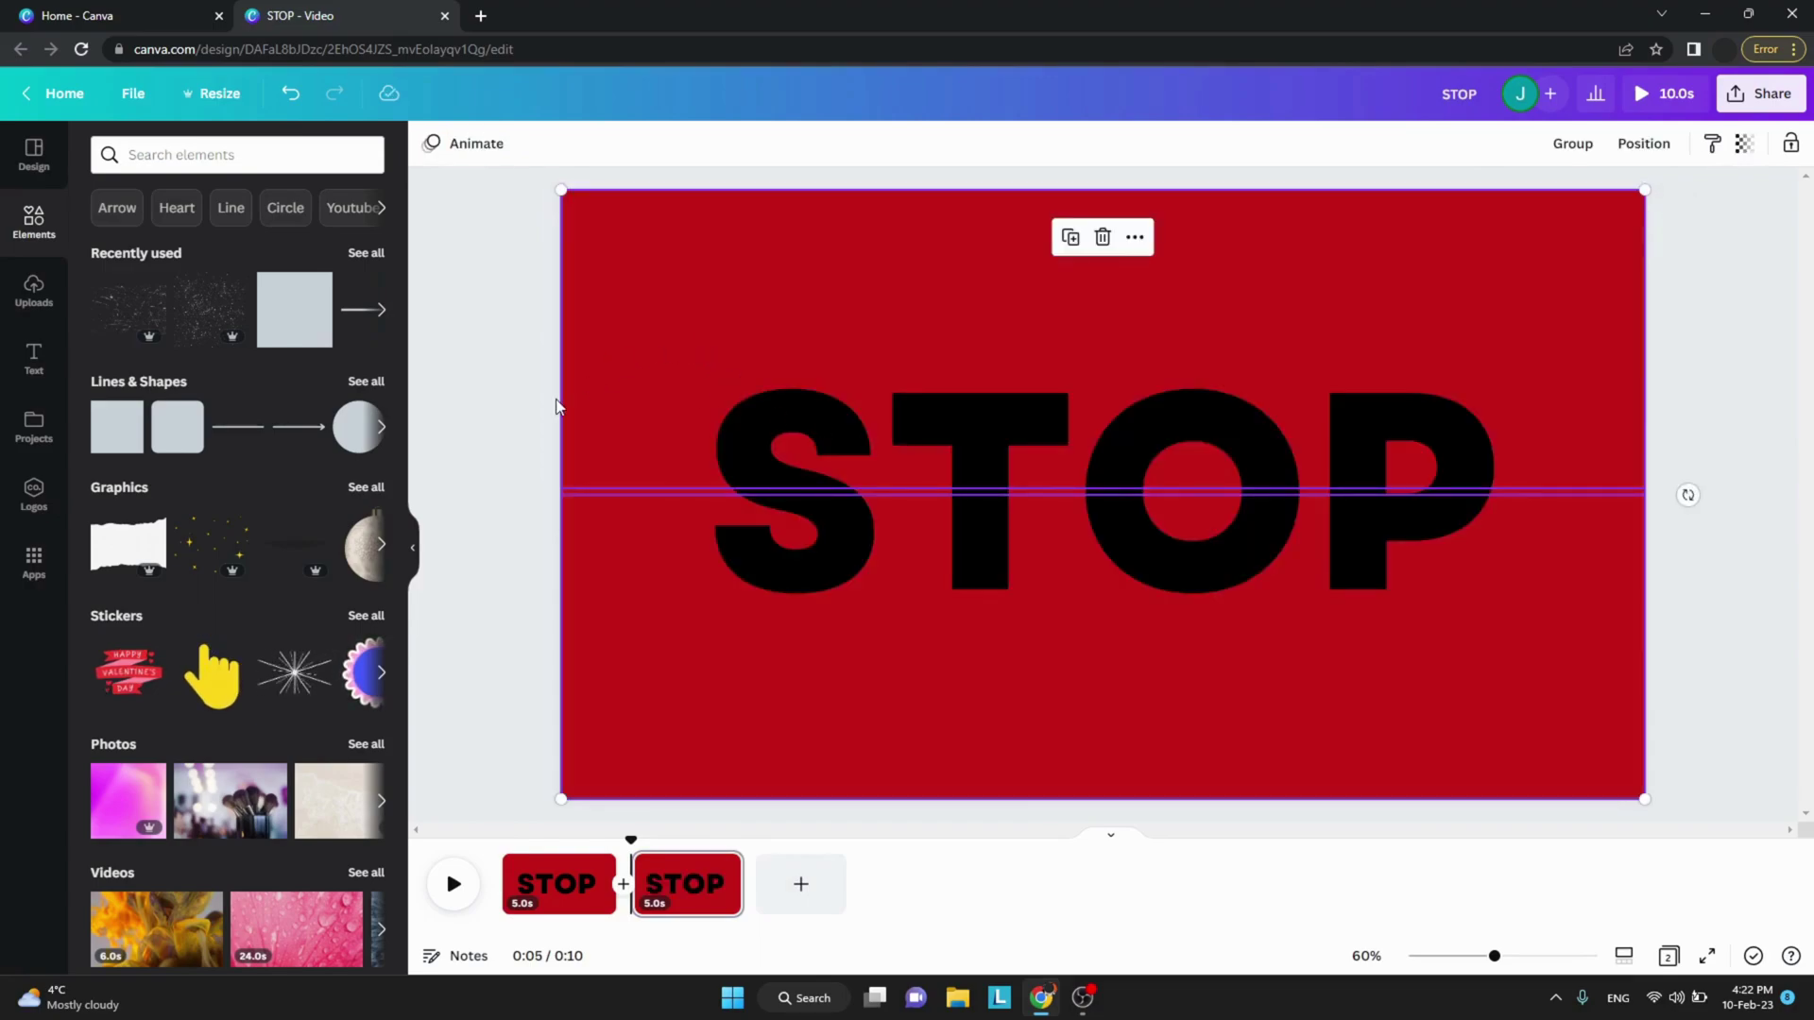
{"action": "left_click", "coordinate": [495, 393]}
{"action": "left_click", "coordinate": [1123, 378]}
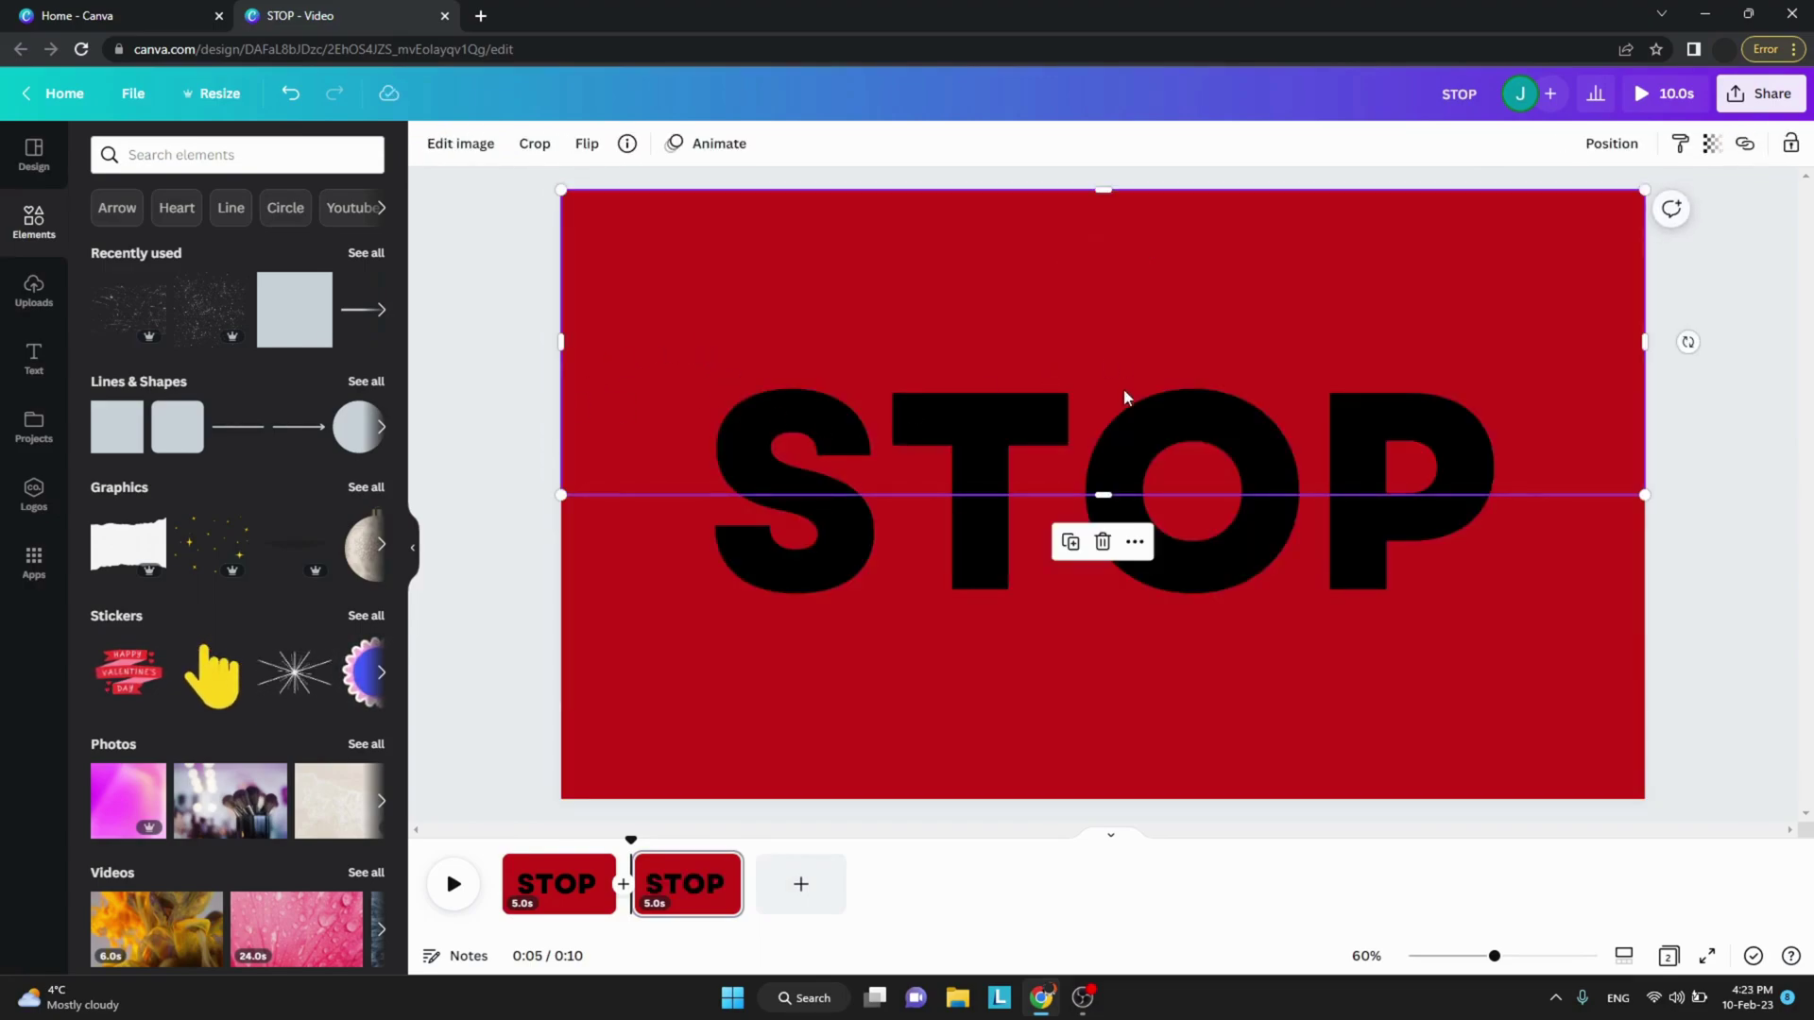
{"action": "left_click_drag", "start_coordinate": [1123, 378], "coordinate": [1123, 242]}
{"action": "left_click_drag", "start_coordinate": [1212, 568], "coordinate": [1210, 704]}
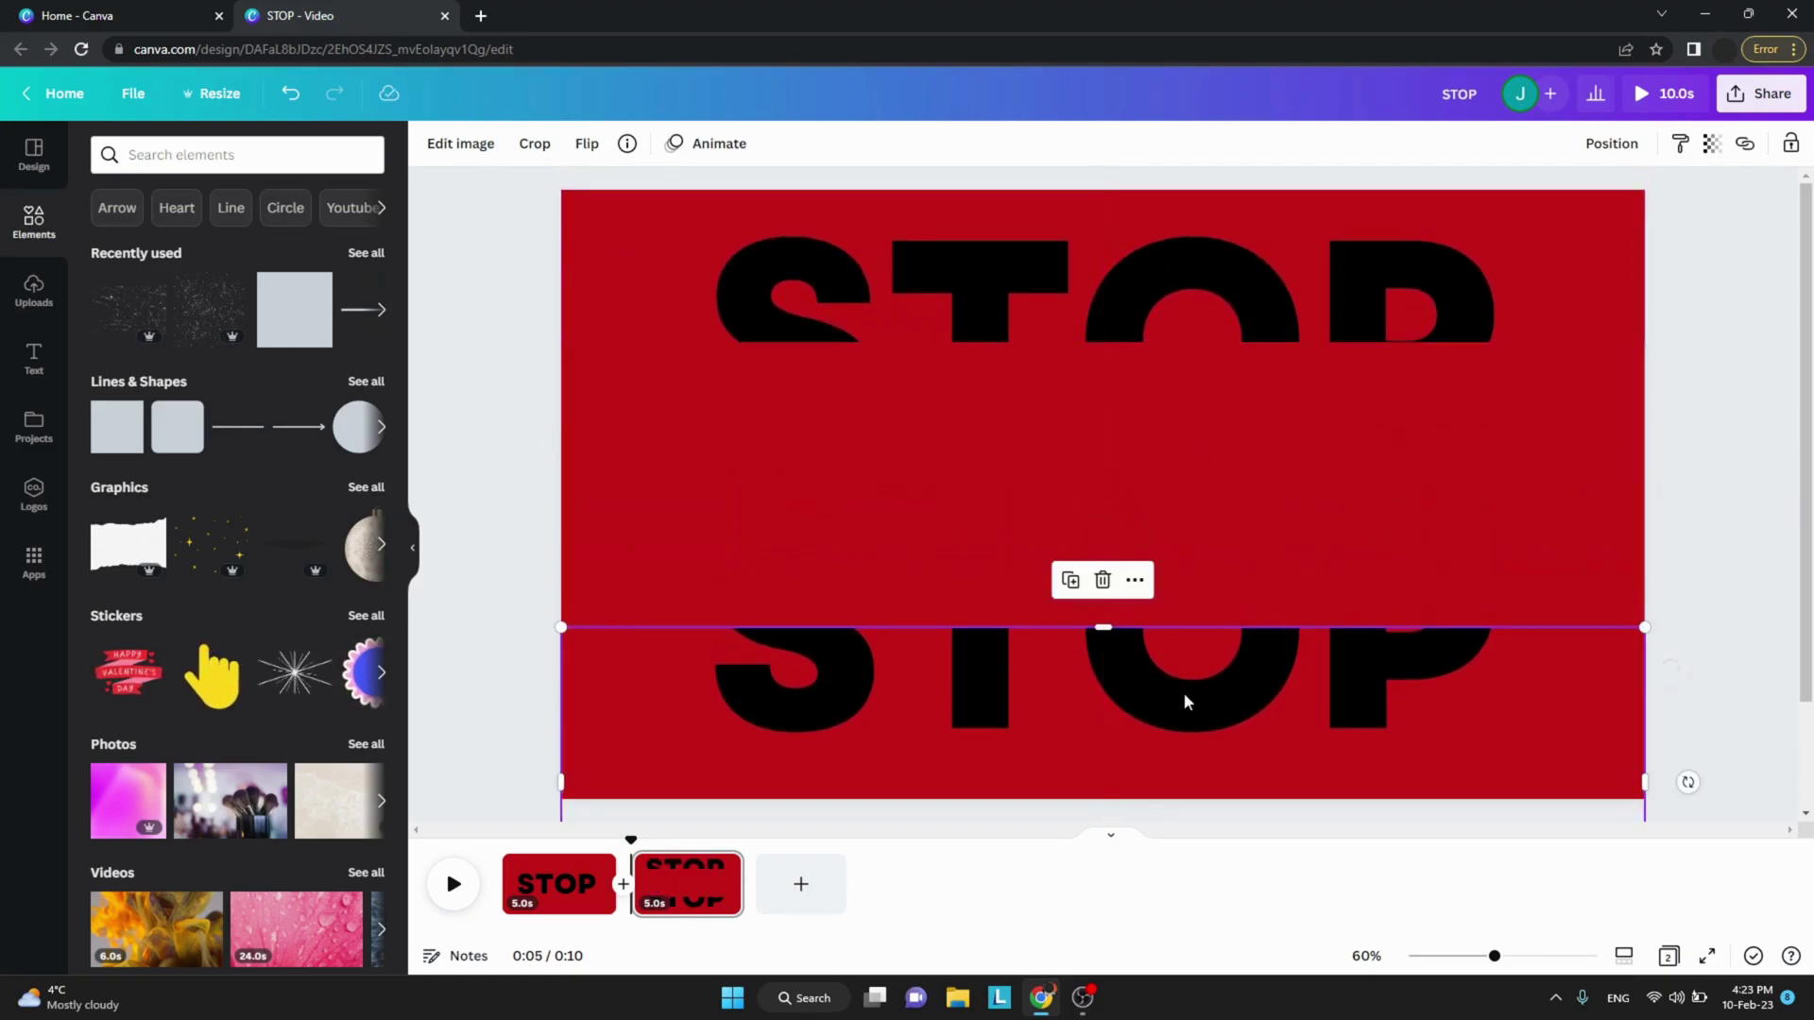
Add a square and stretch it into a full-width bar covering the middle gap
{"action": "left_click", "coordinate": [117, 444]}
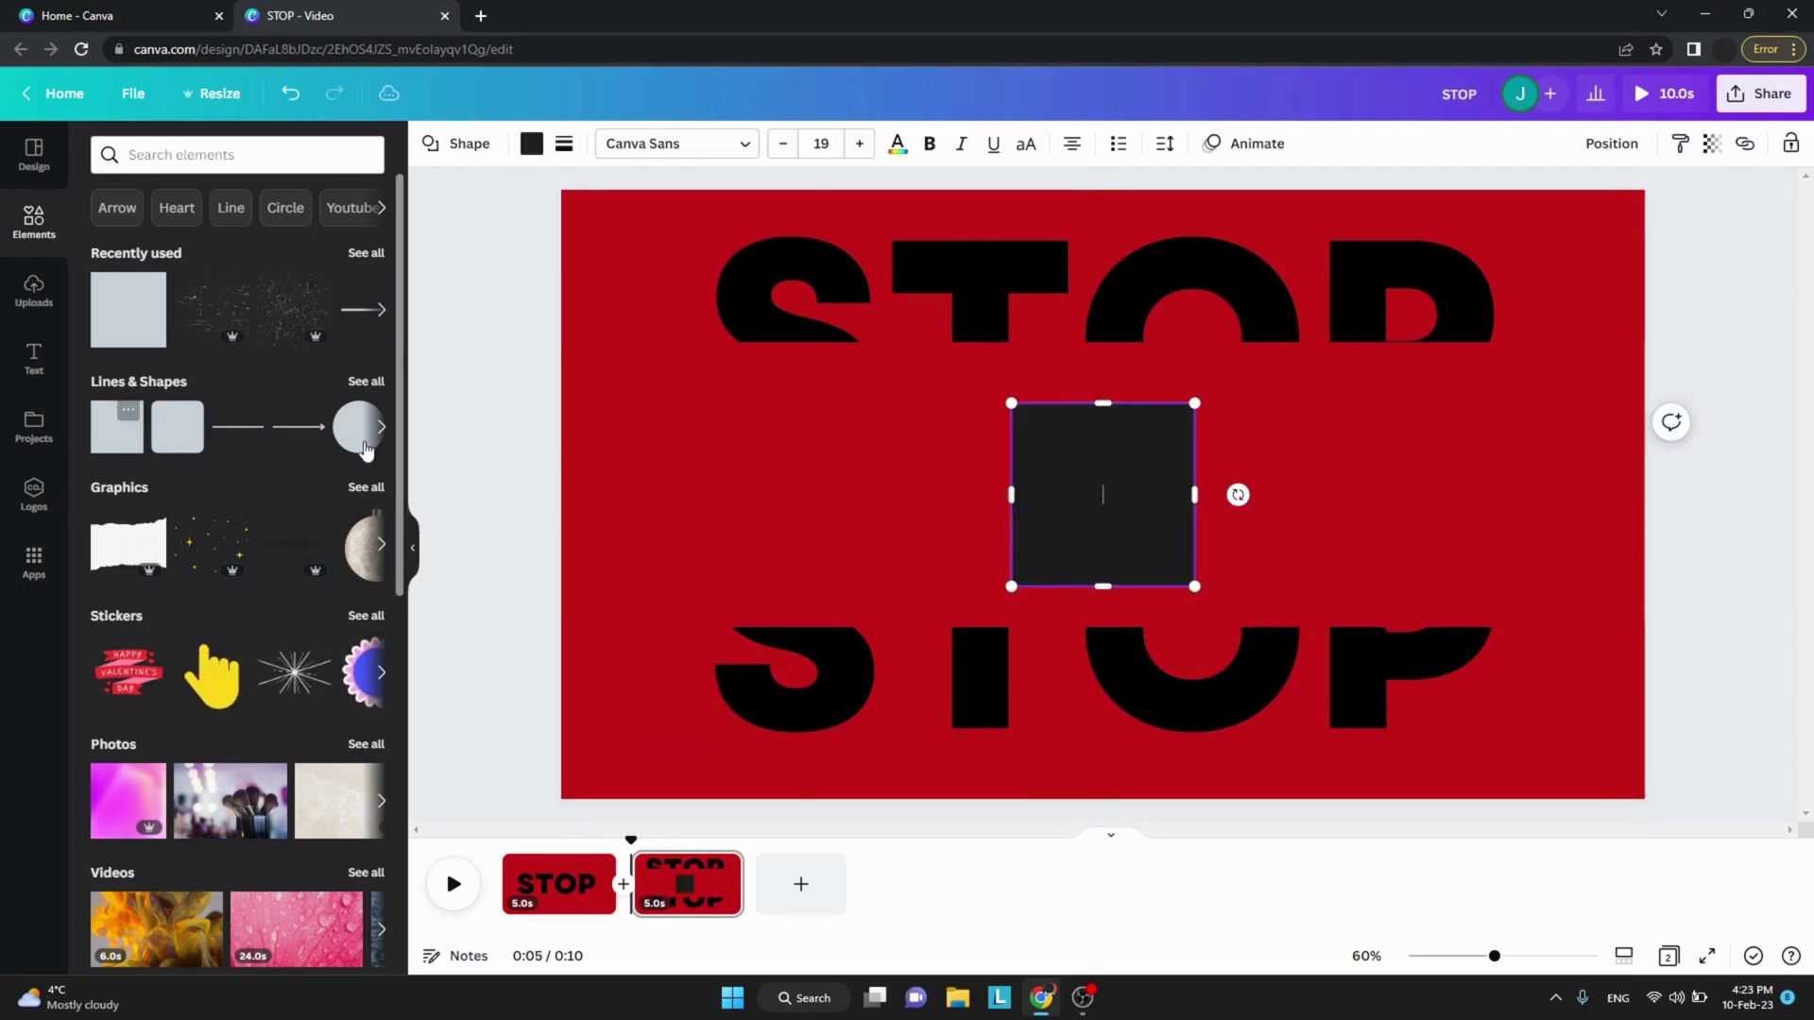
{"action": "left_click", "coordinate": [836, 450]}
{"action": "left_click_drag", "start_coordinate": [1078, 492], "coordinate": [614, 436]}
{"action": "left_click_drag", "start_coordinate": [766, 440], "coordinate": [1727, 515]}
{"action": "left_click_drag", "start_coordinate": [1126, 525], "coordinate": [1135, 629]}
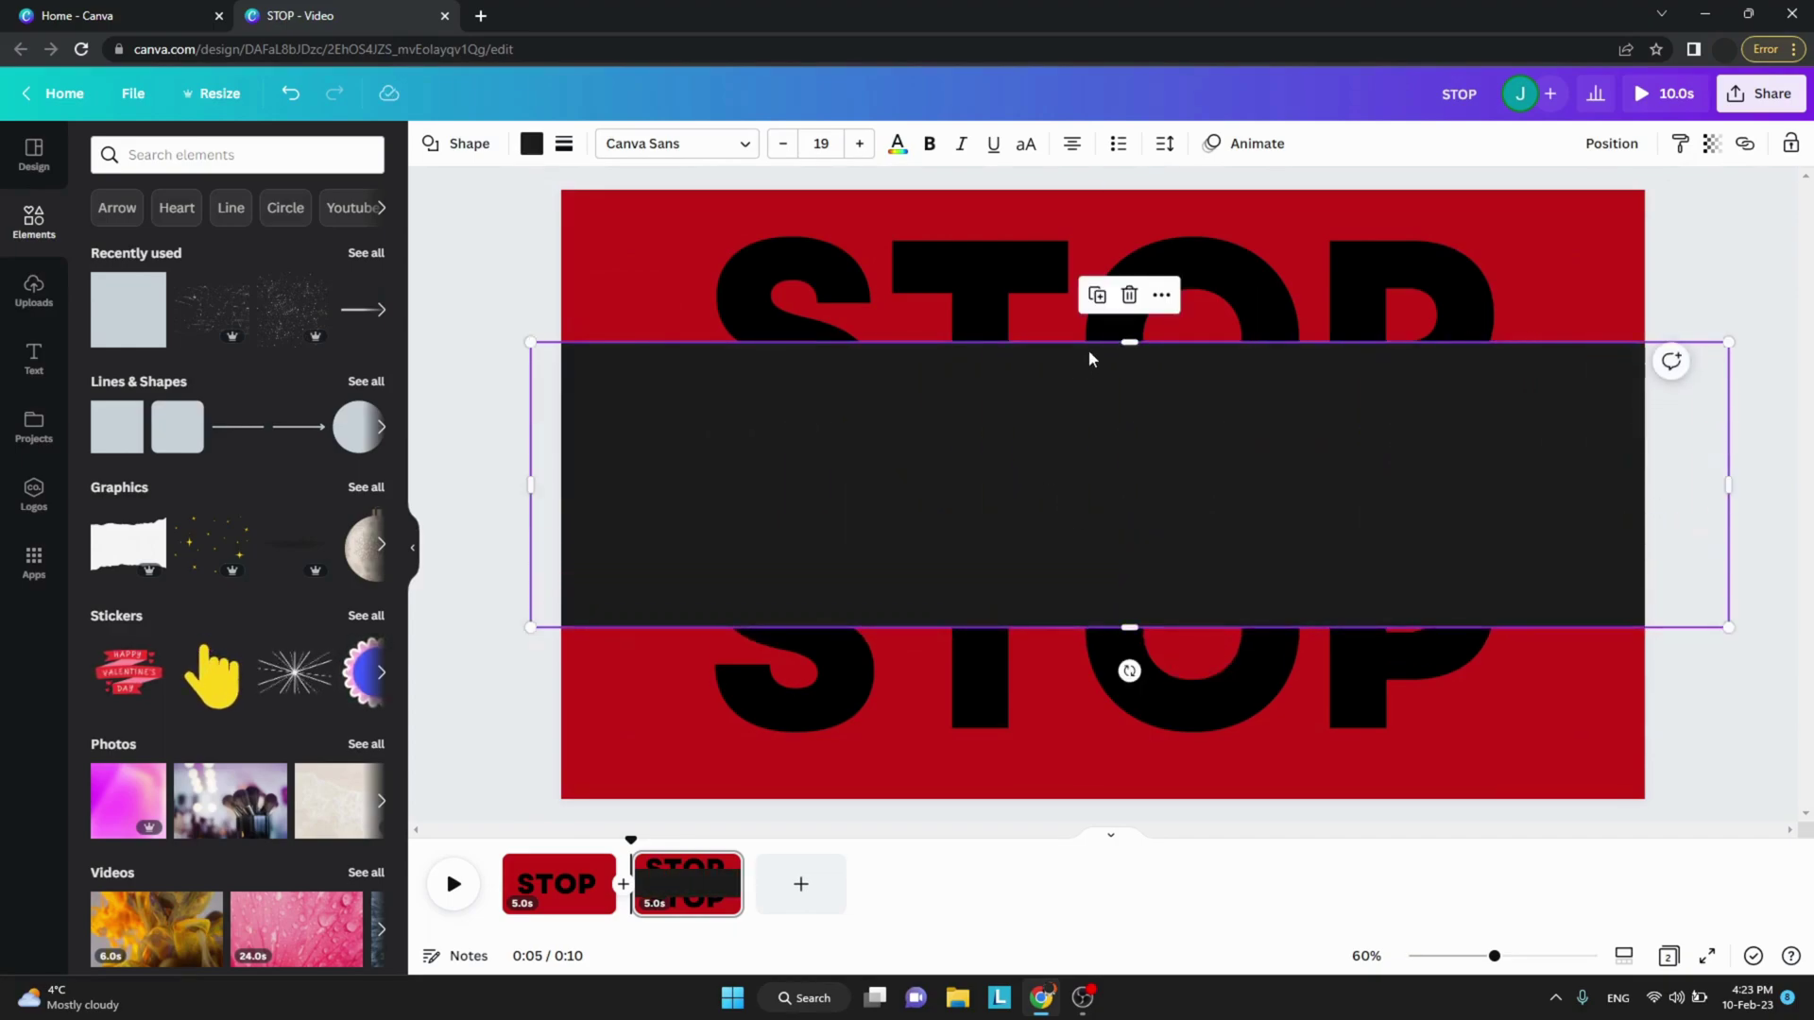
{"action": "left_click_drag", "start_coordinate": [1129, 342], "coordinate": [1129, 335]}
Send the bar behind the STOP halves and colour it pure black
{"action": "right_click", "coordinate": [1022, 448]}
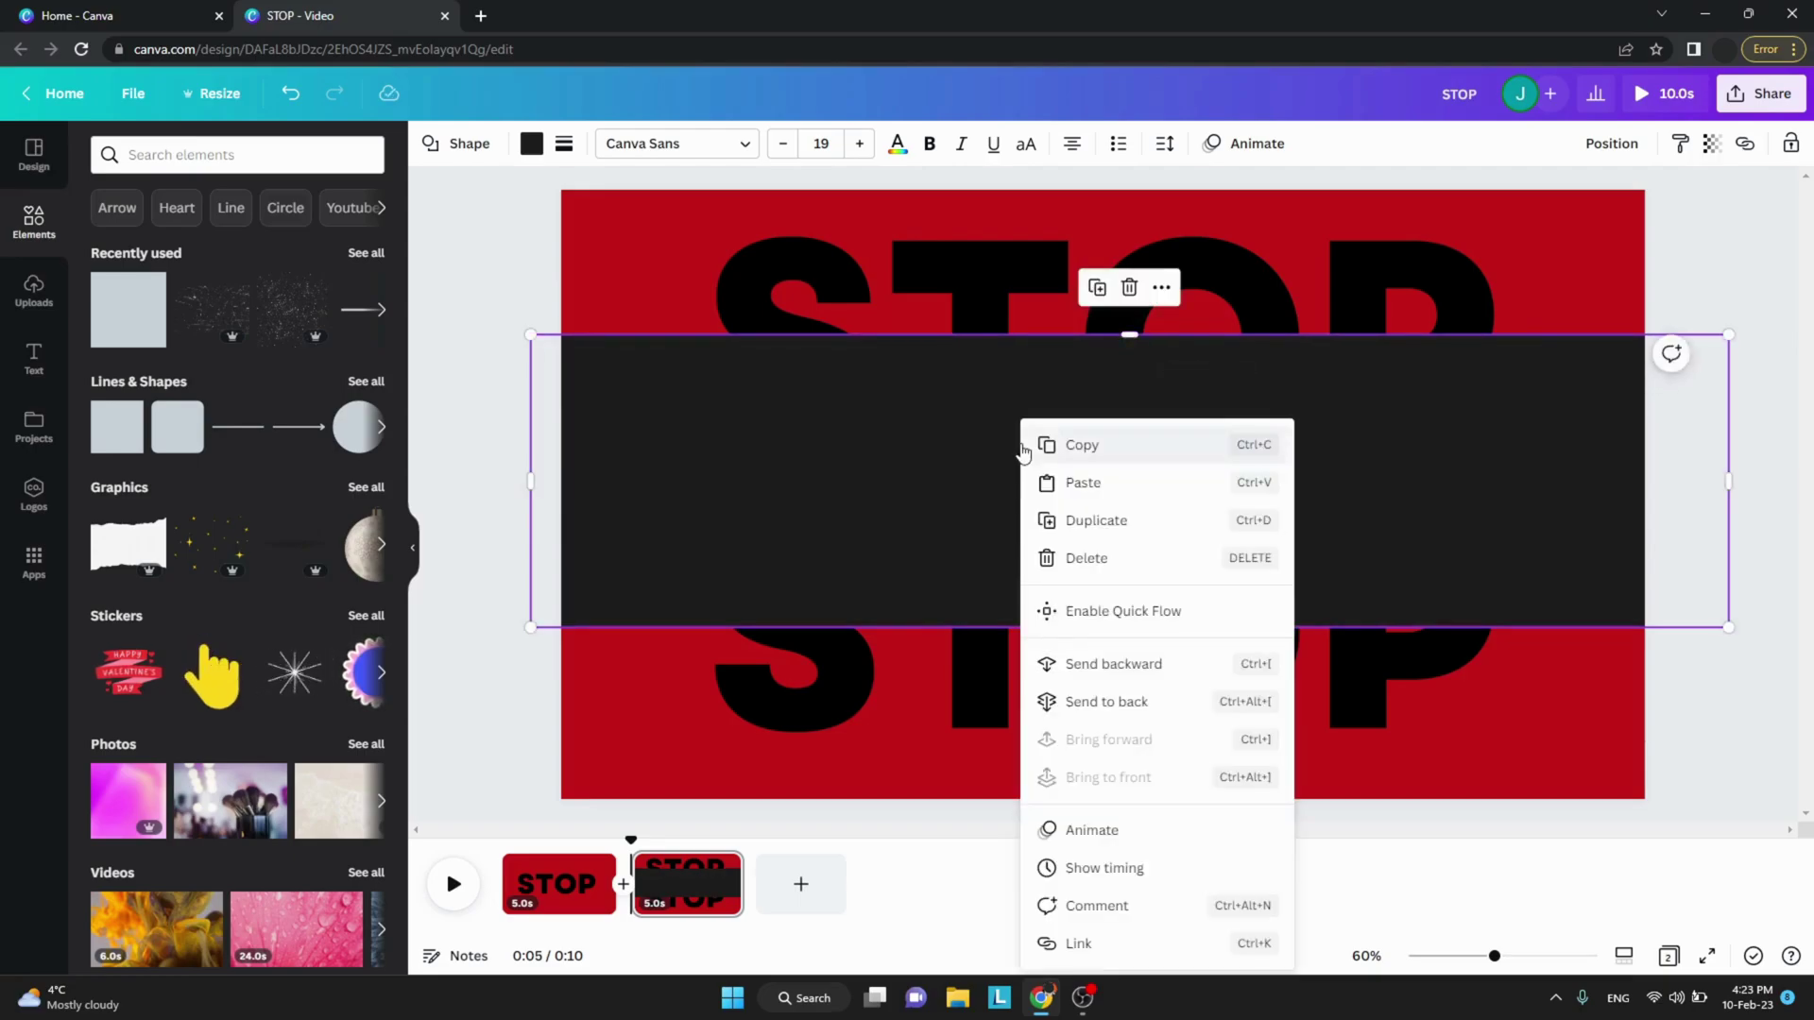
{"action": "left_click", "coordinate": [1102, 710]}
{"action": "left_click", "coordinate": [531, 144]}
{"action": "left_click", "coordinate": [109, 538]}
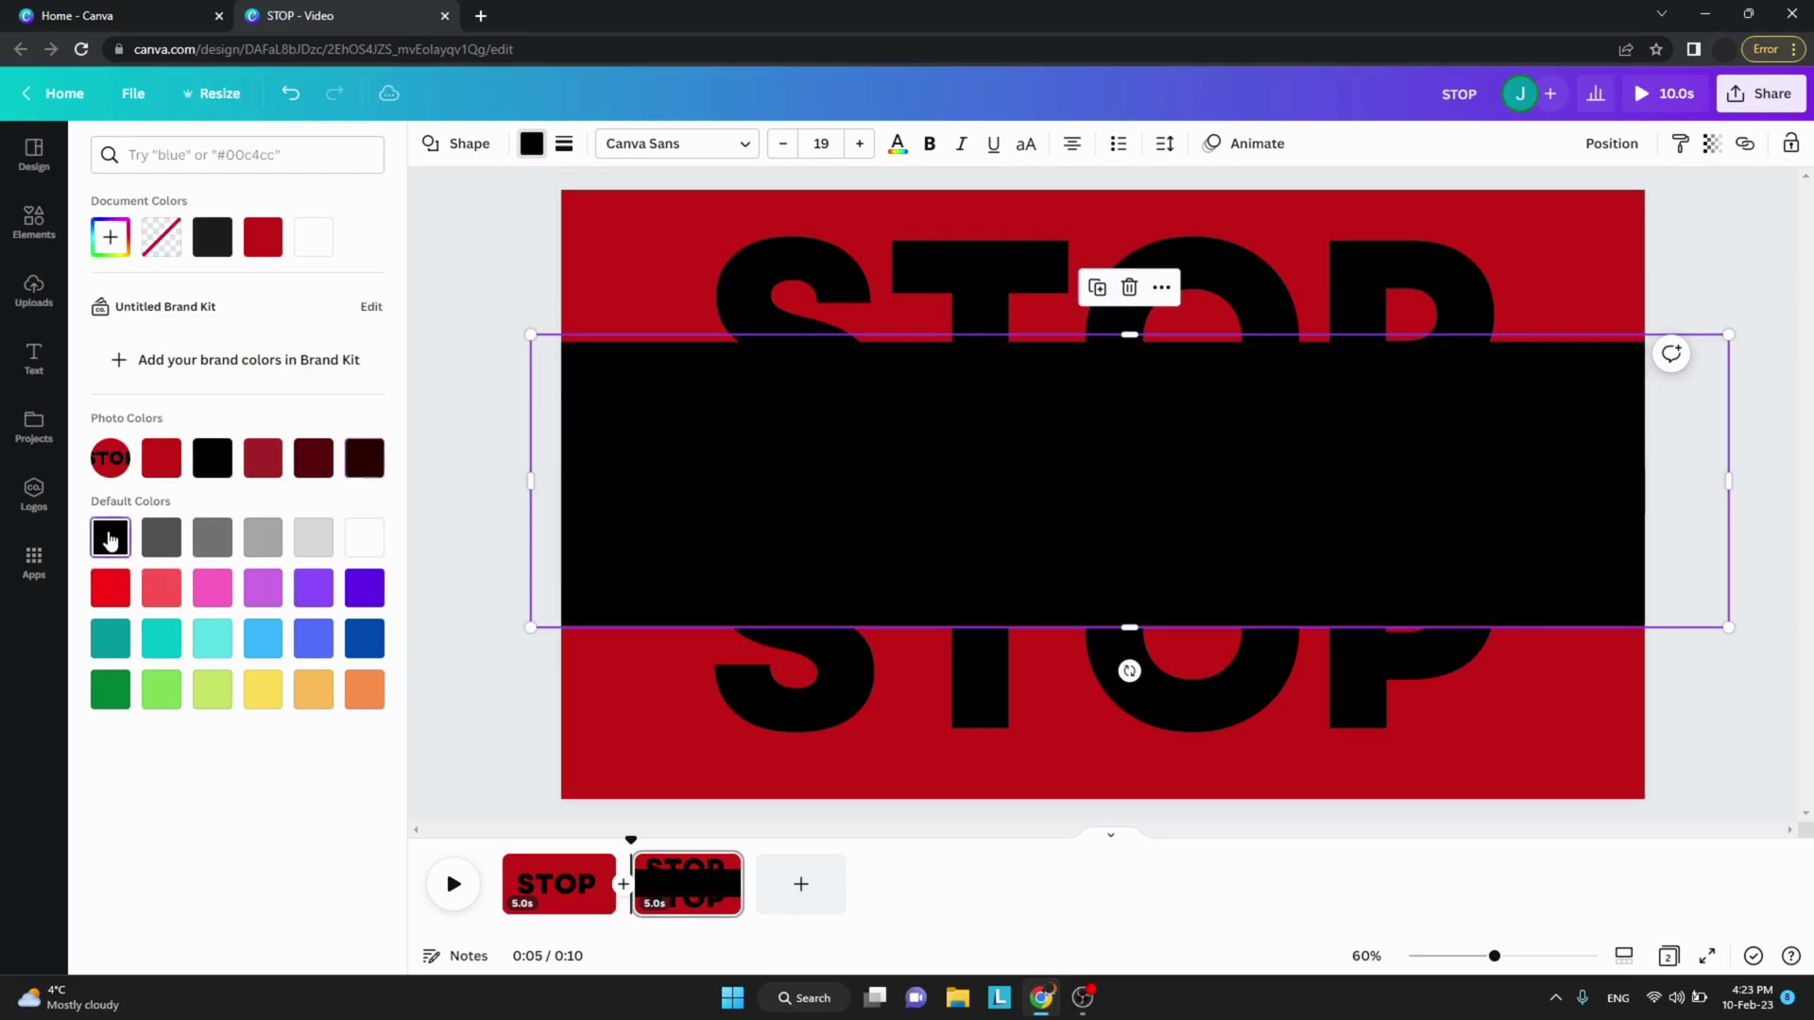
{"action": "key", "text": "Escape"}
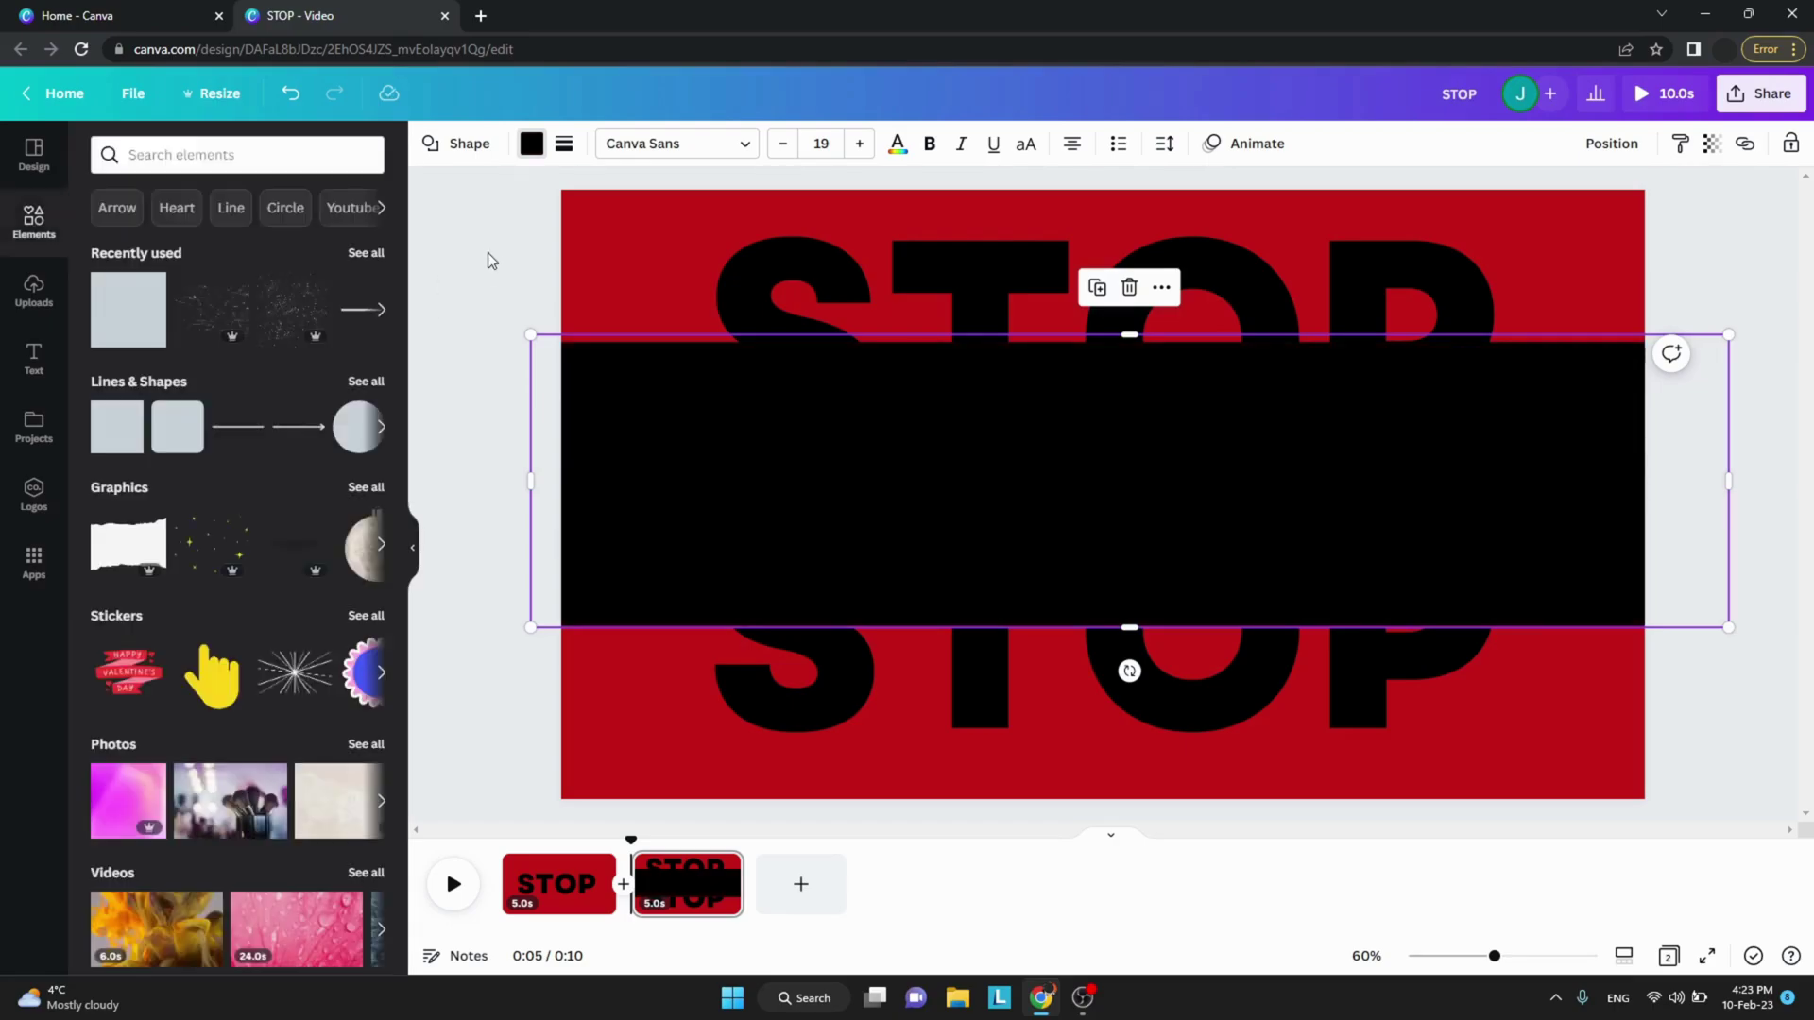
{"action": "key", "text": "Escape"}
{"action": "left_click", "coordinate": [34, 360]}
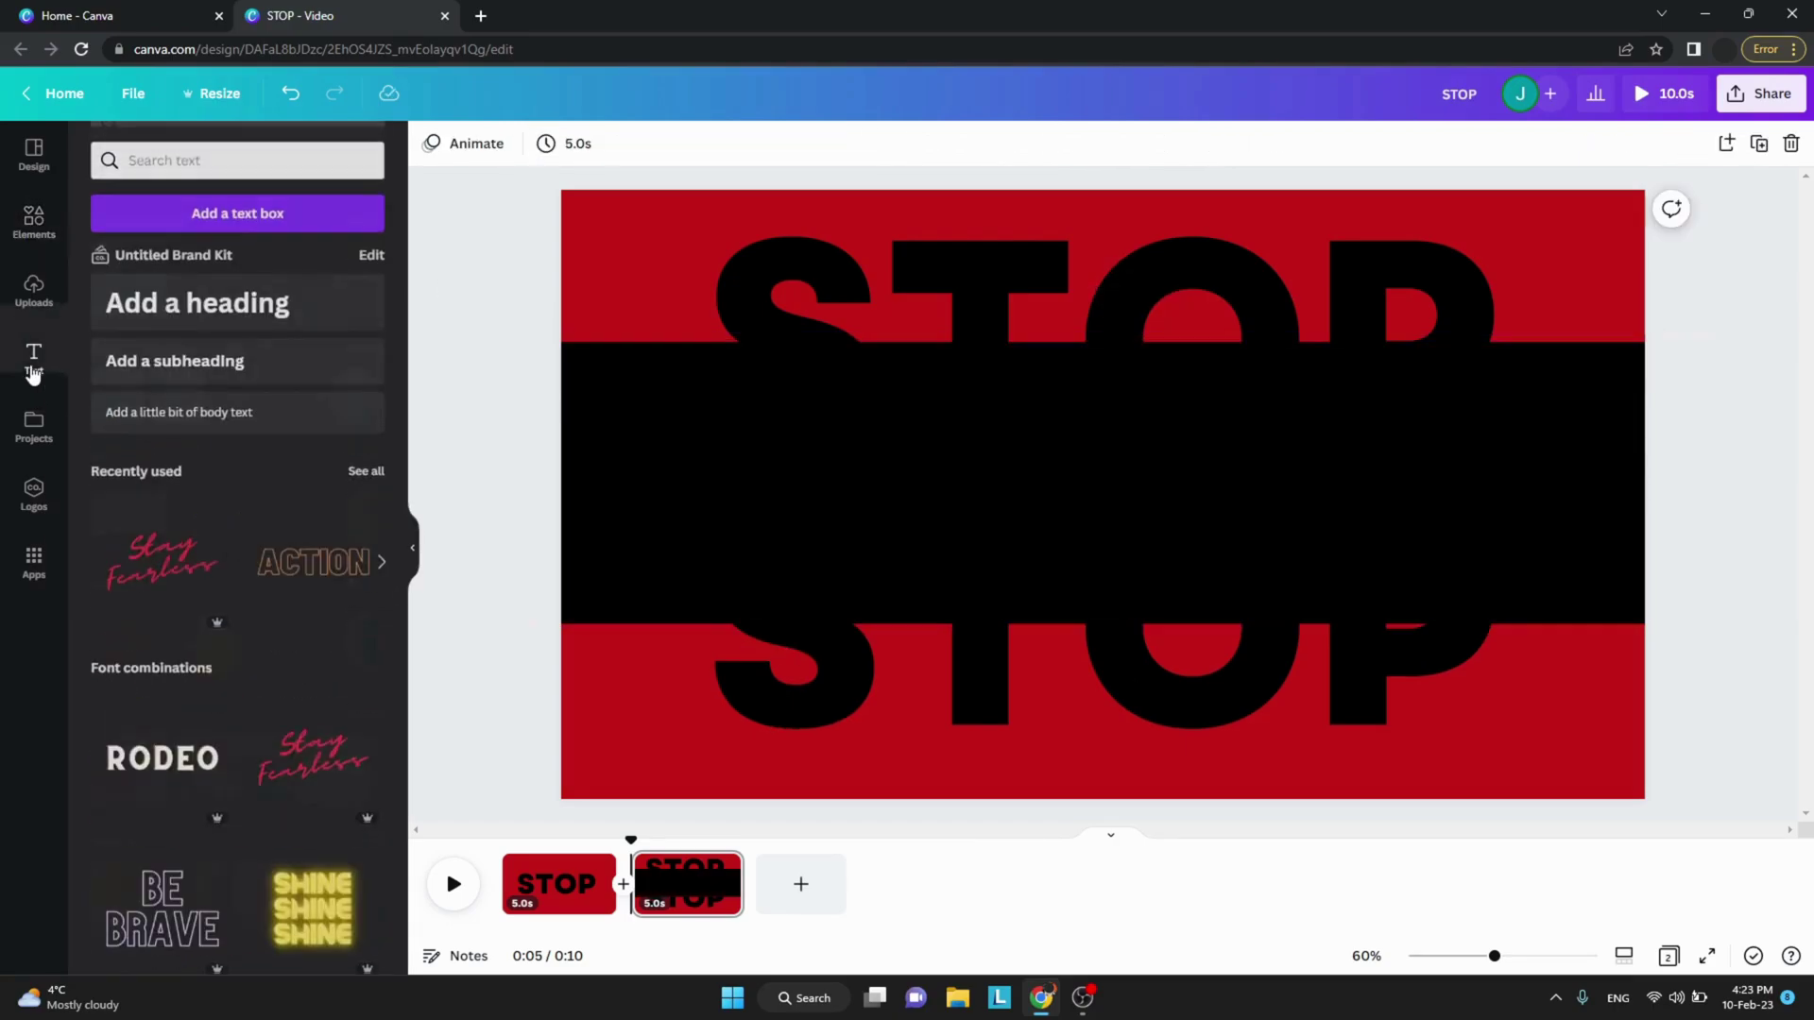
Add a heading in Roca Two that reads 'NOW'
{"action": "left_click", "coordinate": [178, 301]}
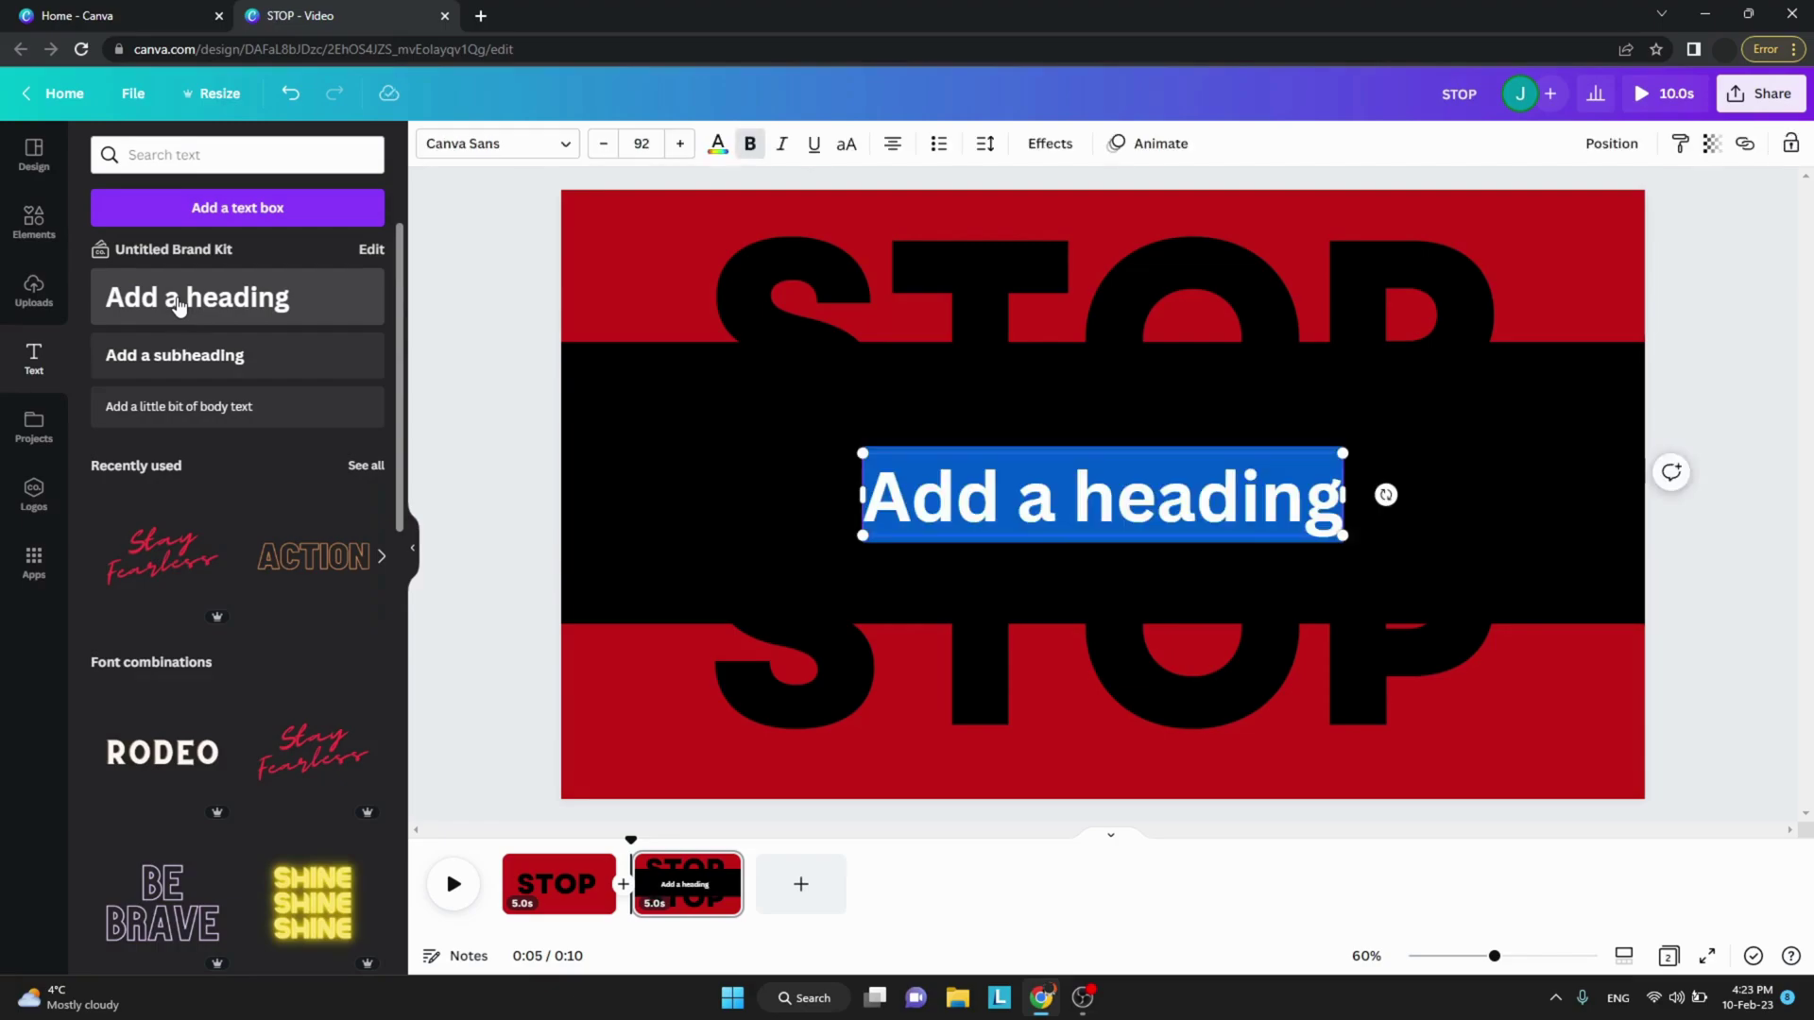
{"action": "left_click", "coordinate": [478, 149]}
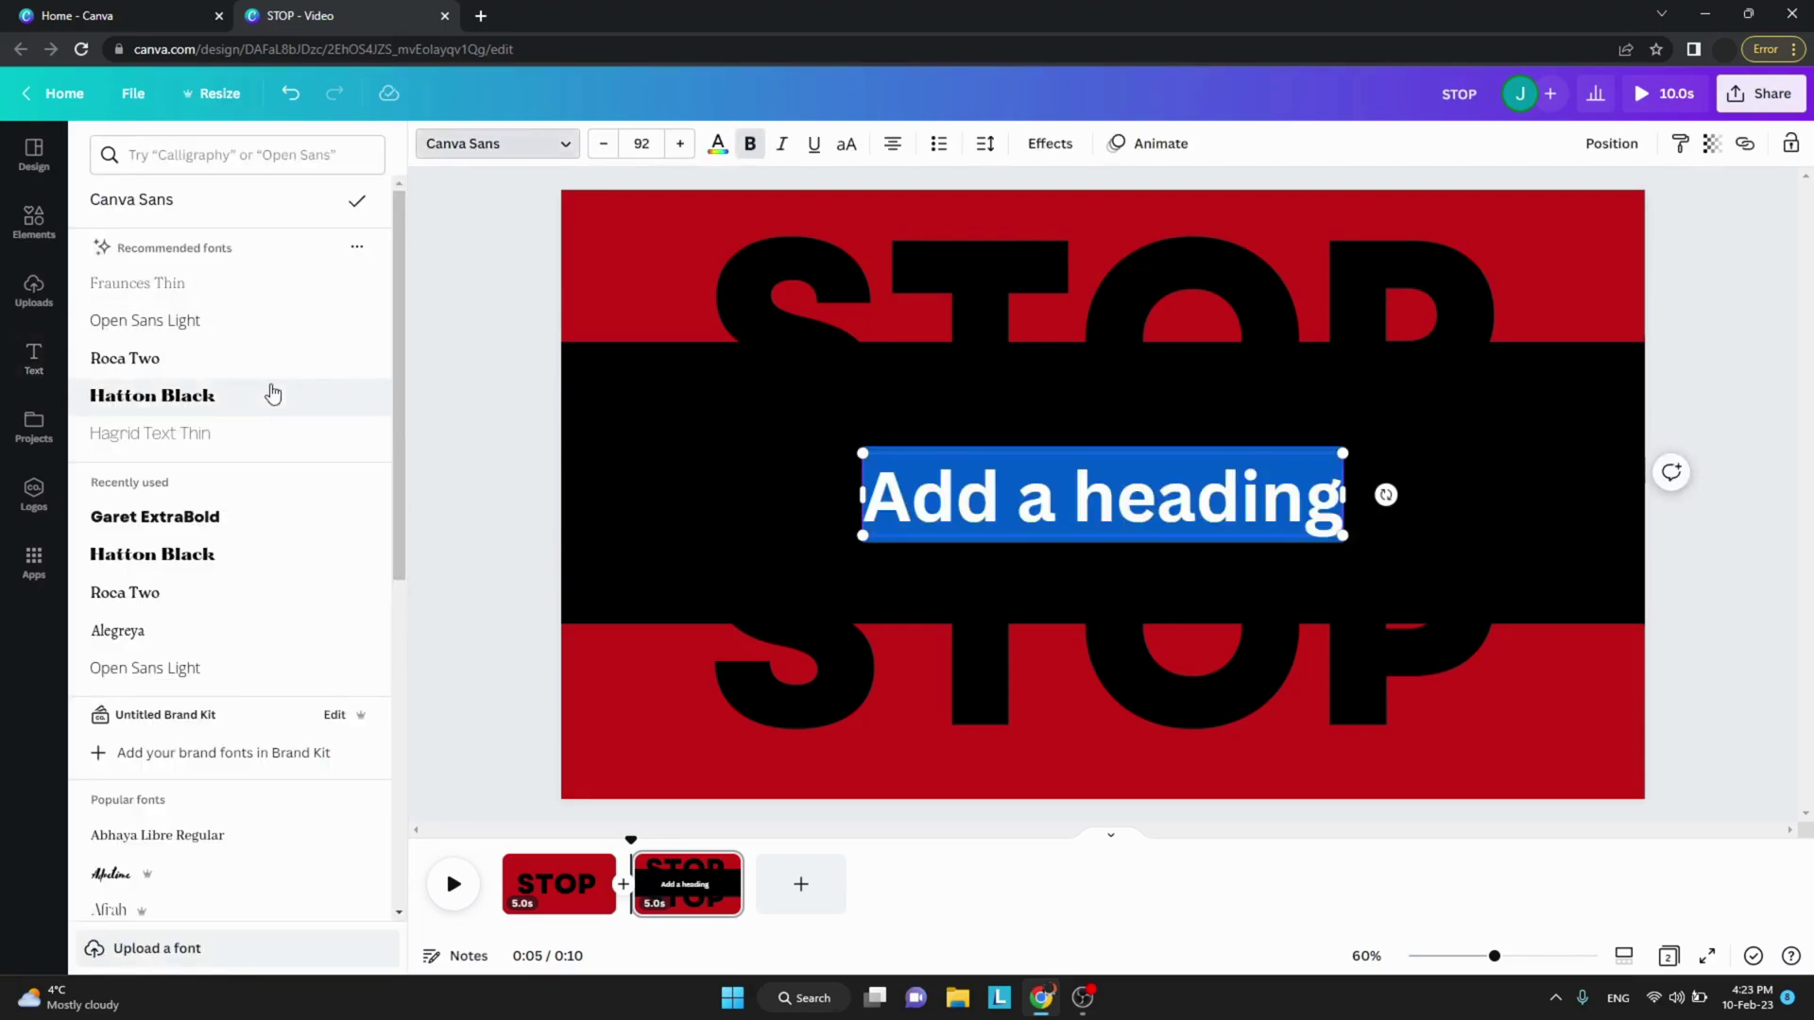
{"action": "left_click", "coordinate": [189, 358]}
{"action": "key", "text": "BackSpace"}
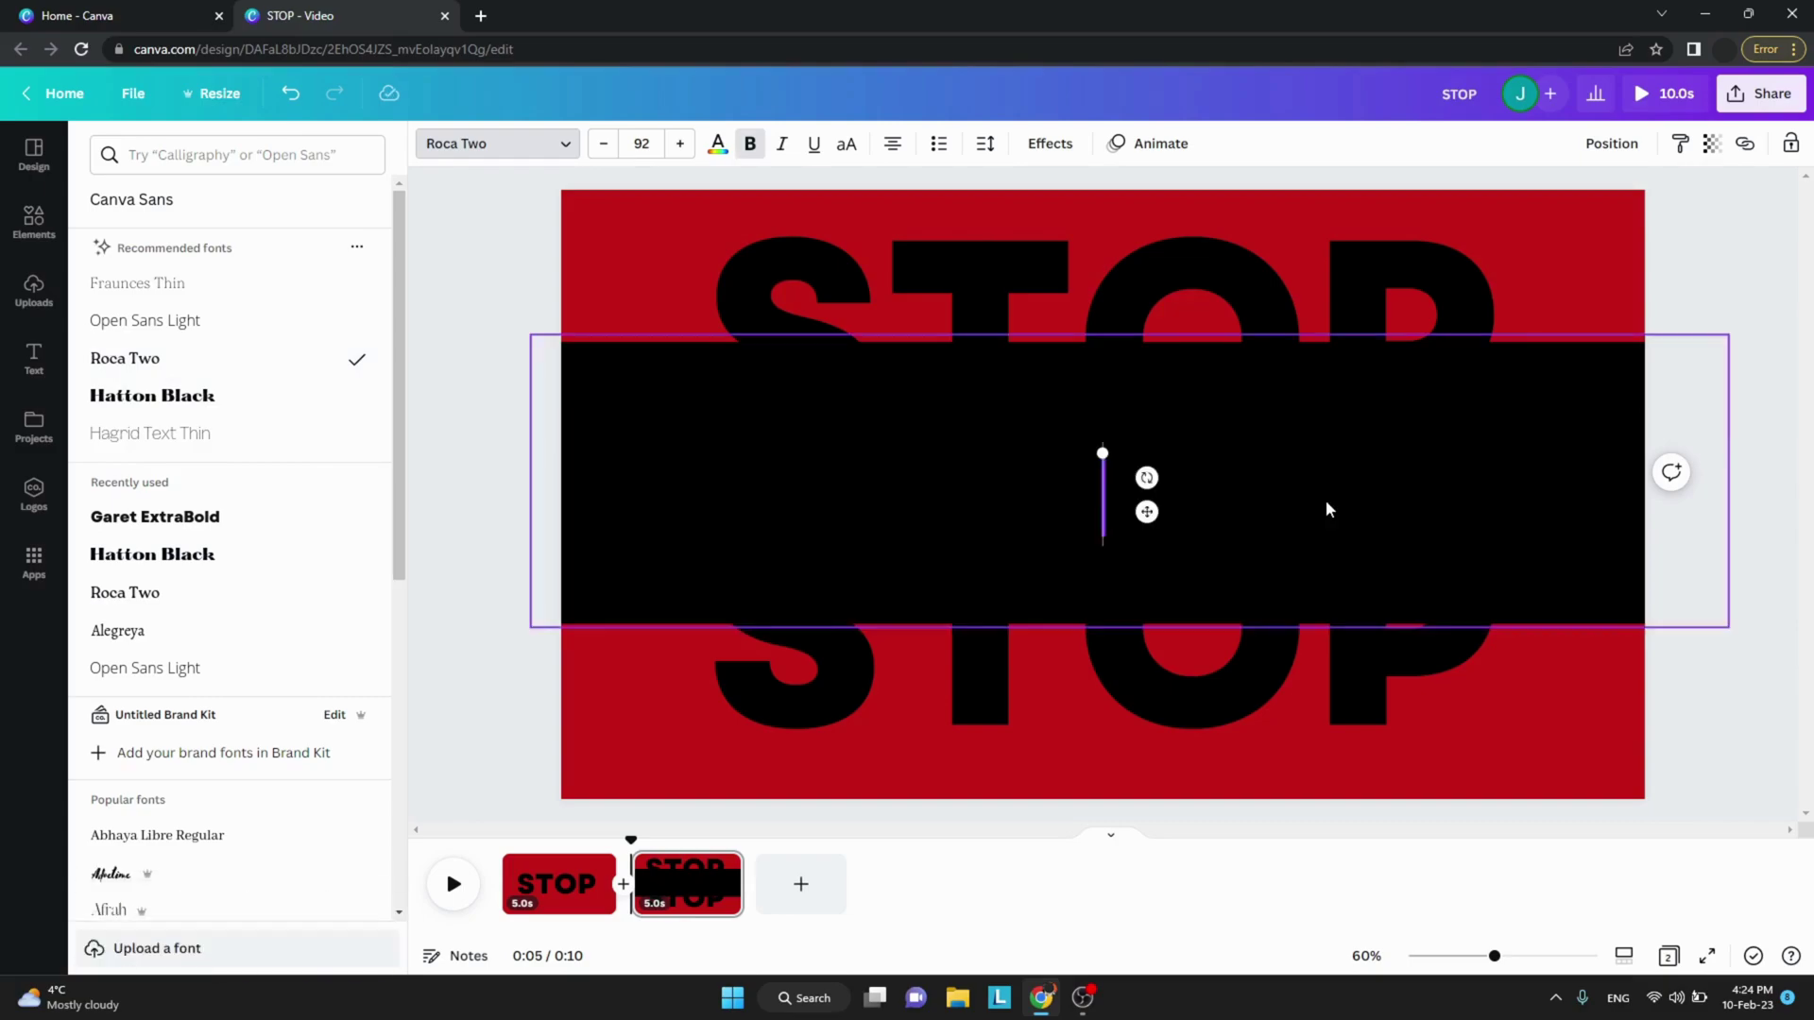
{"action": "type", "text": "NOW"}
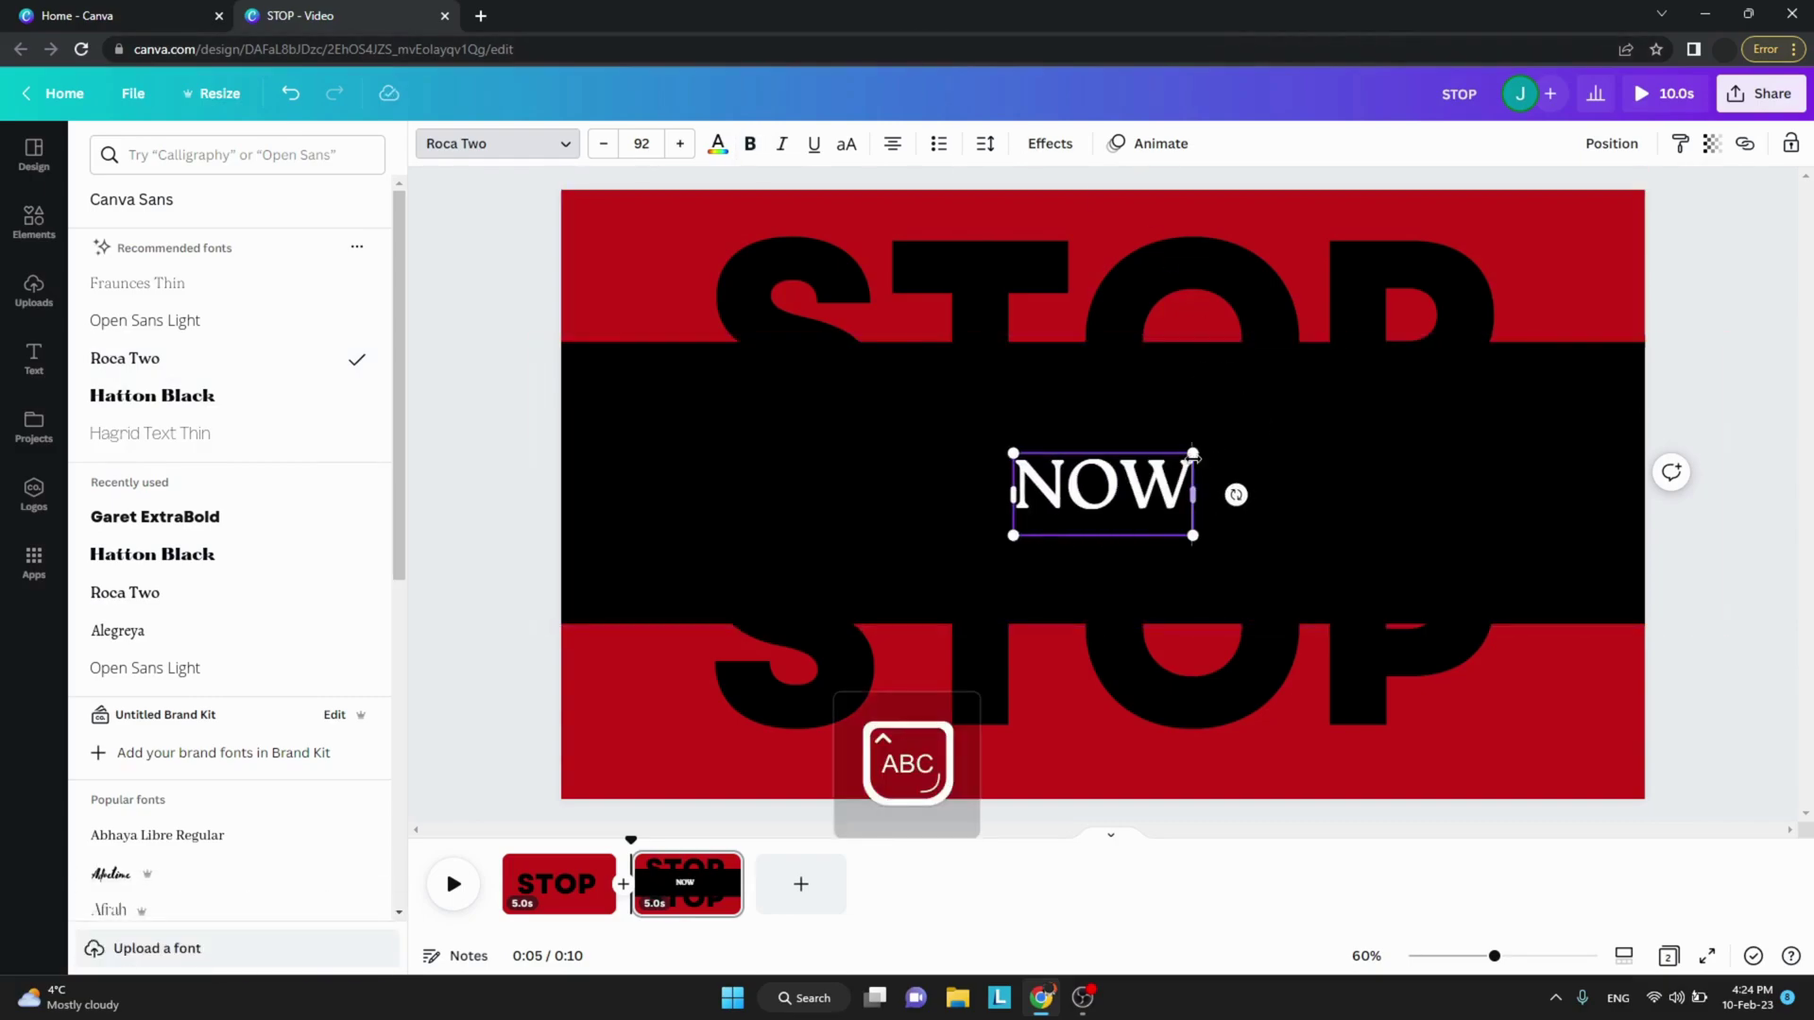
Enlarge NOW to size 283, colour it red, and centre it on the black band
{"action": "left_click_drag", "start_coordinate": [1191, 454], "coordinate": [1566, 282]}
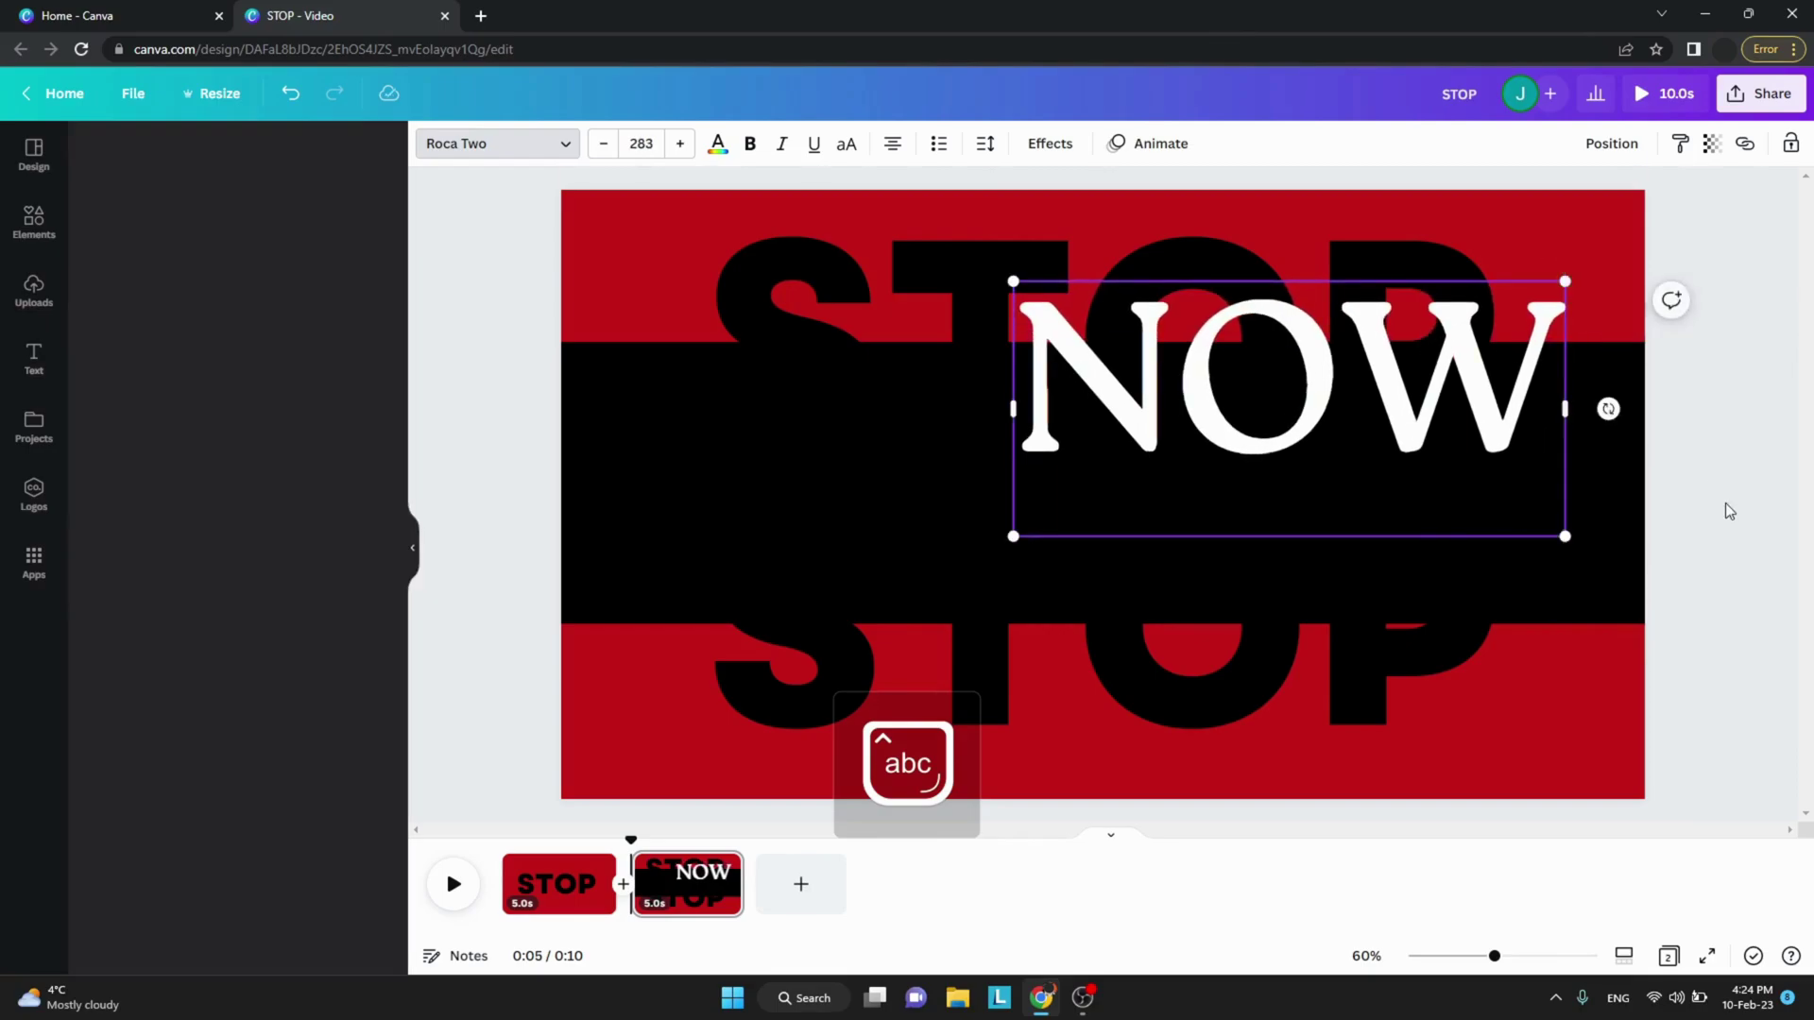
{"action": "left_click_drag", "start_coordinate": [1427, 382], "coordinate": [1241, 501]}
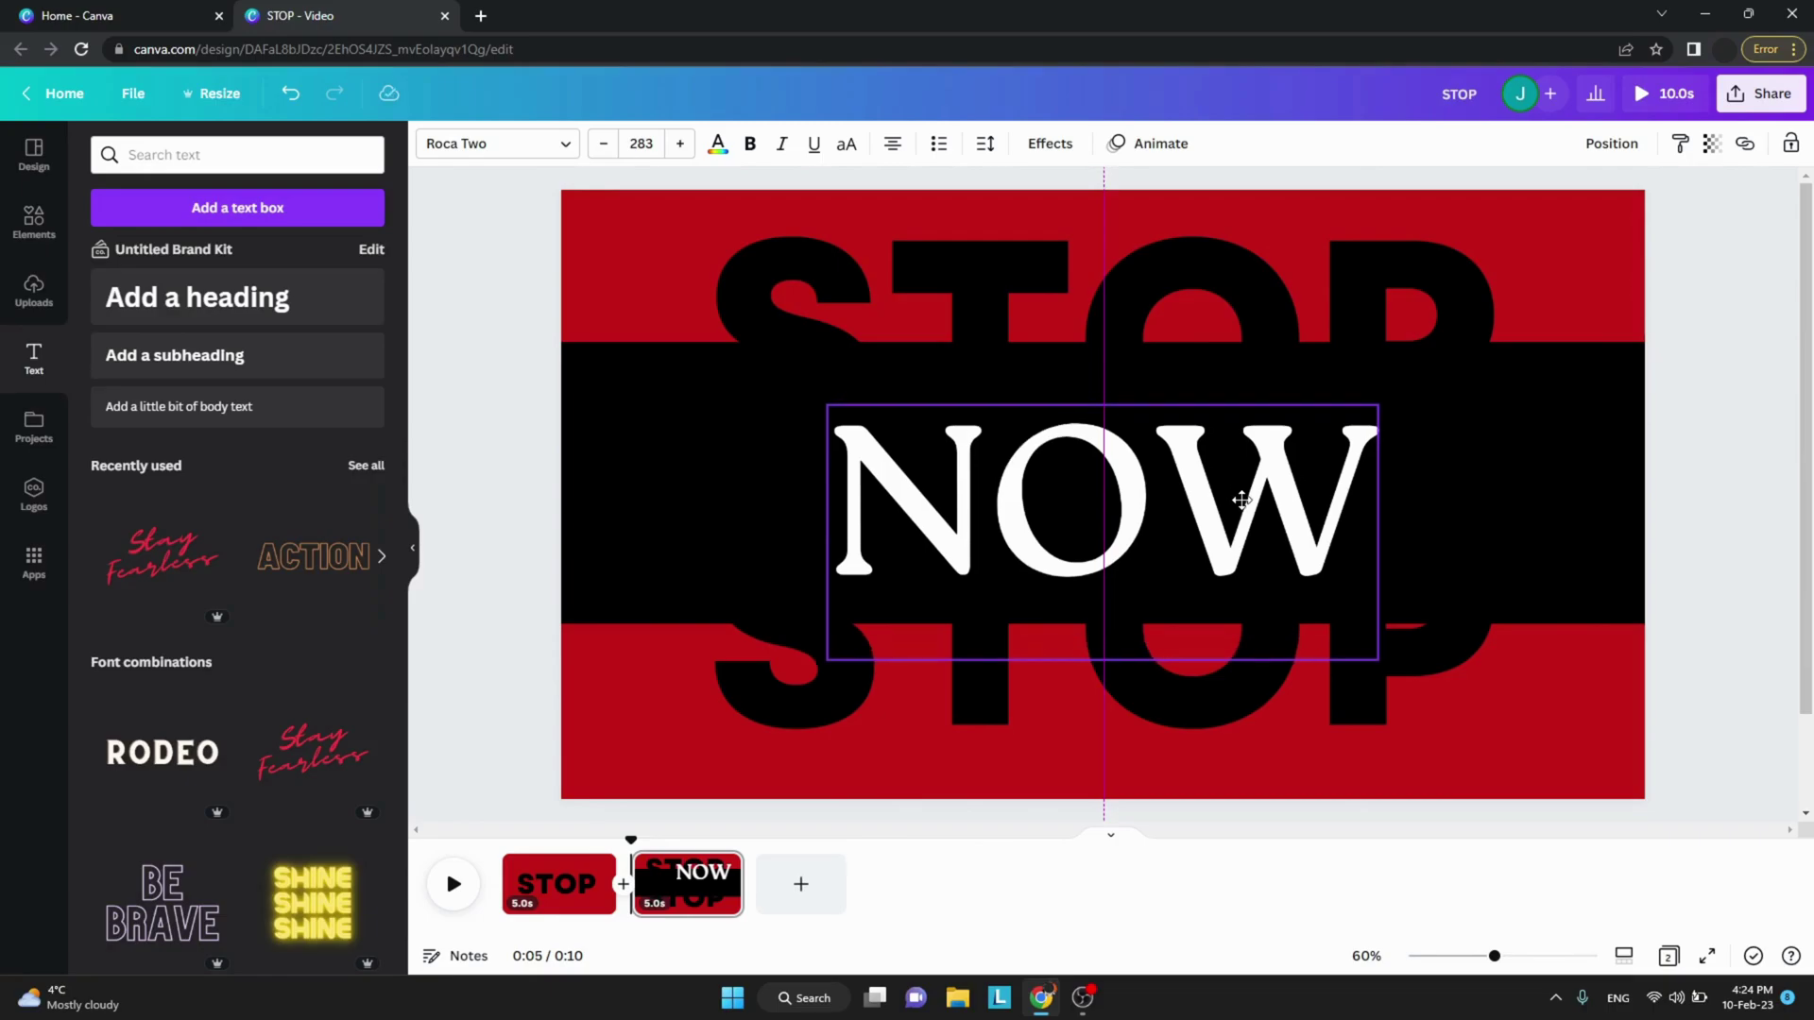
{"action": "left_click", "coordinate": [719, 144]}
{"action": "left_click", "coordinate": [213, 236]}
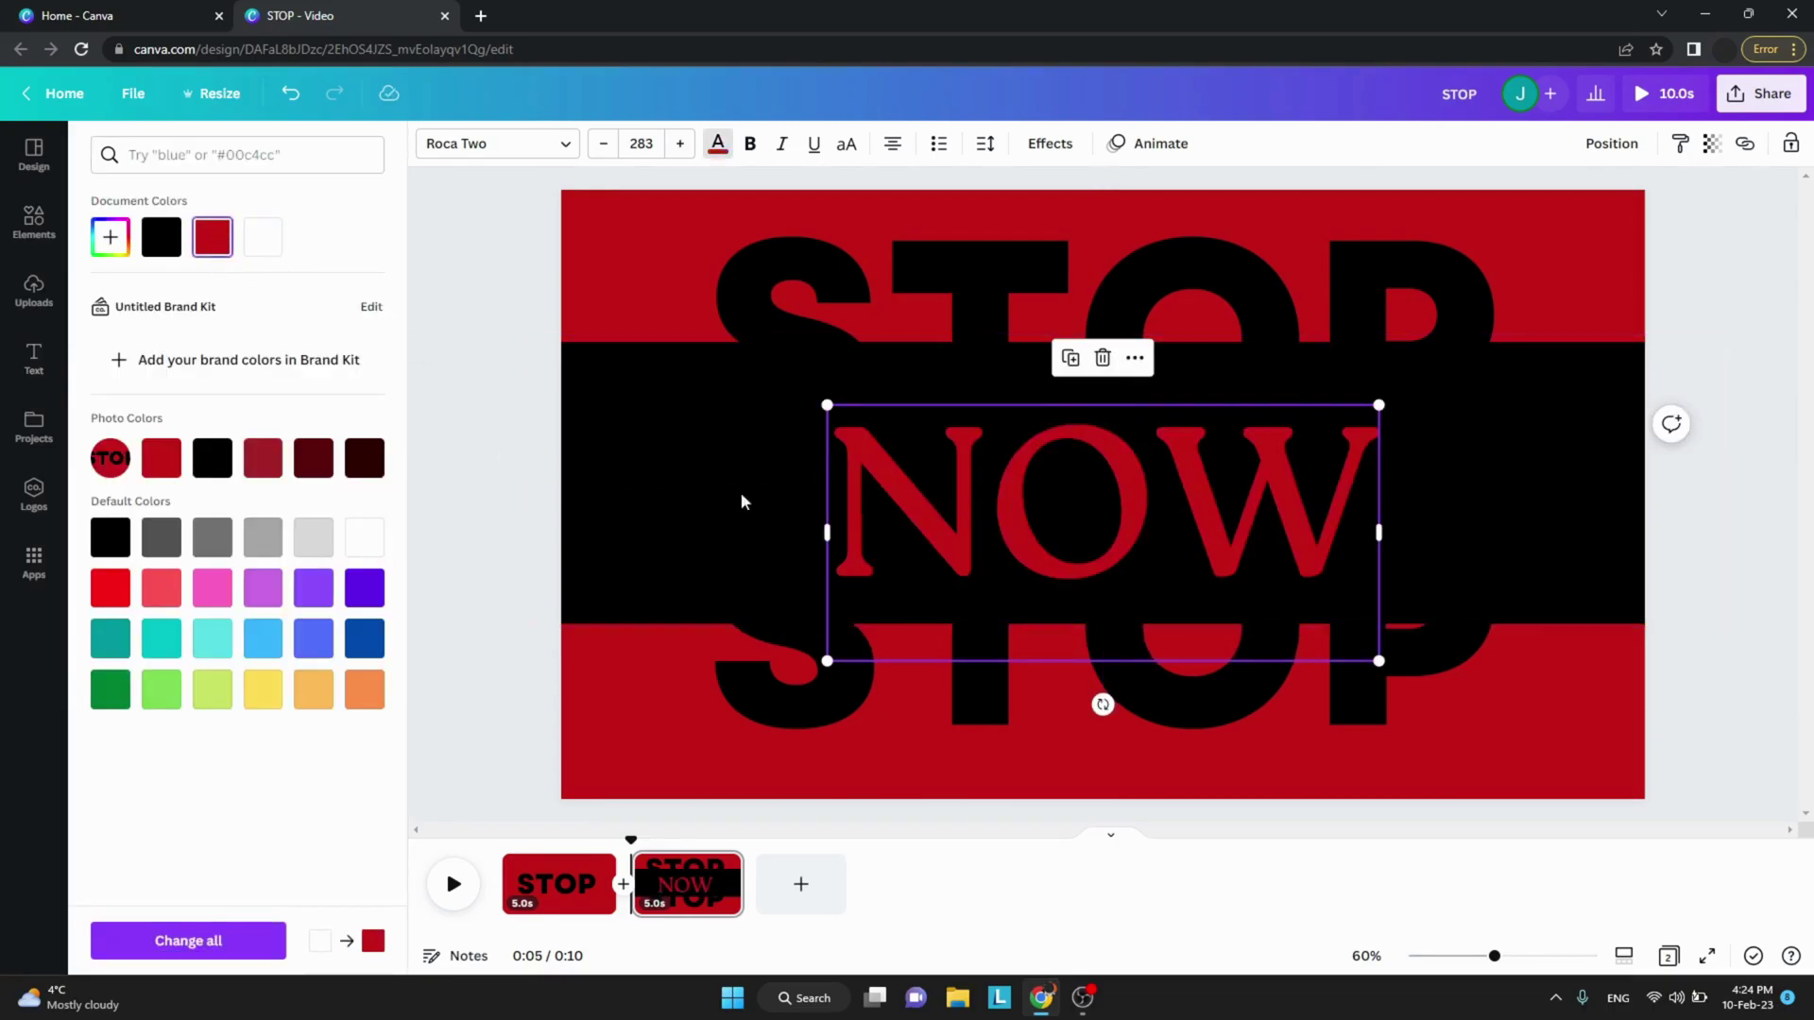
{"action": "left_click_drag", "start_coordinate": [1136, 536], "coordinate": [1133, 517]}
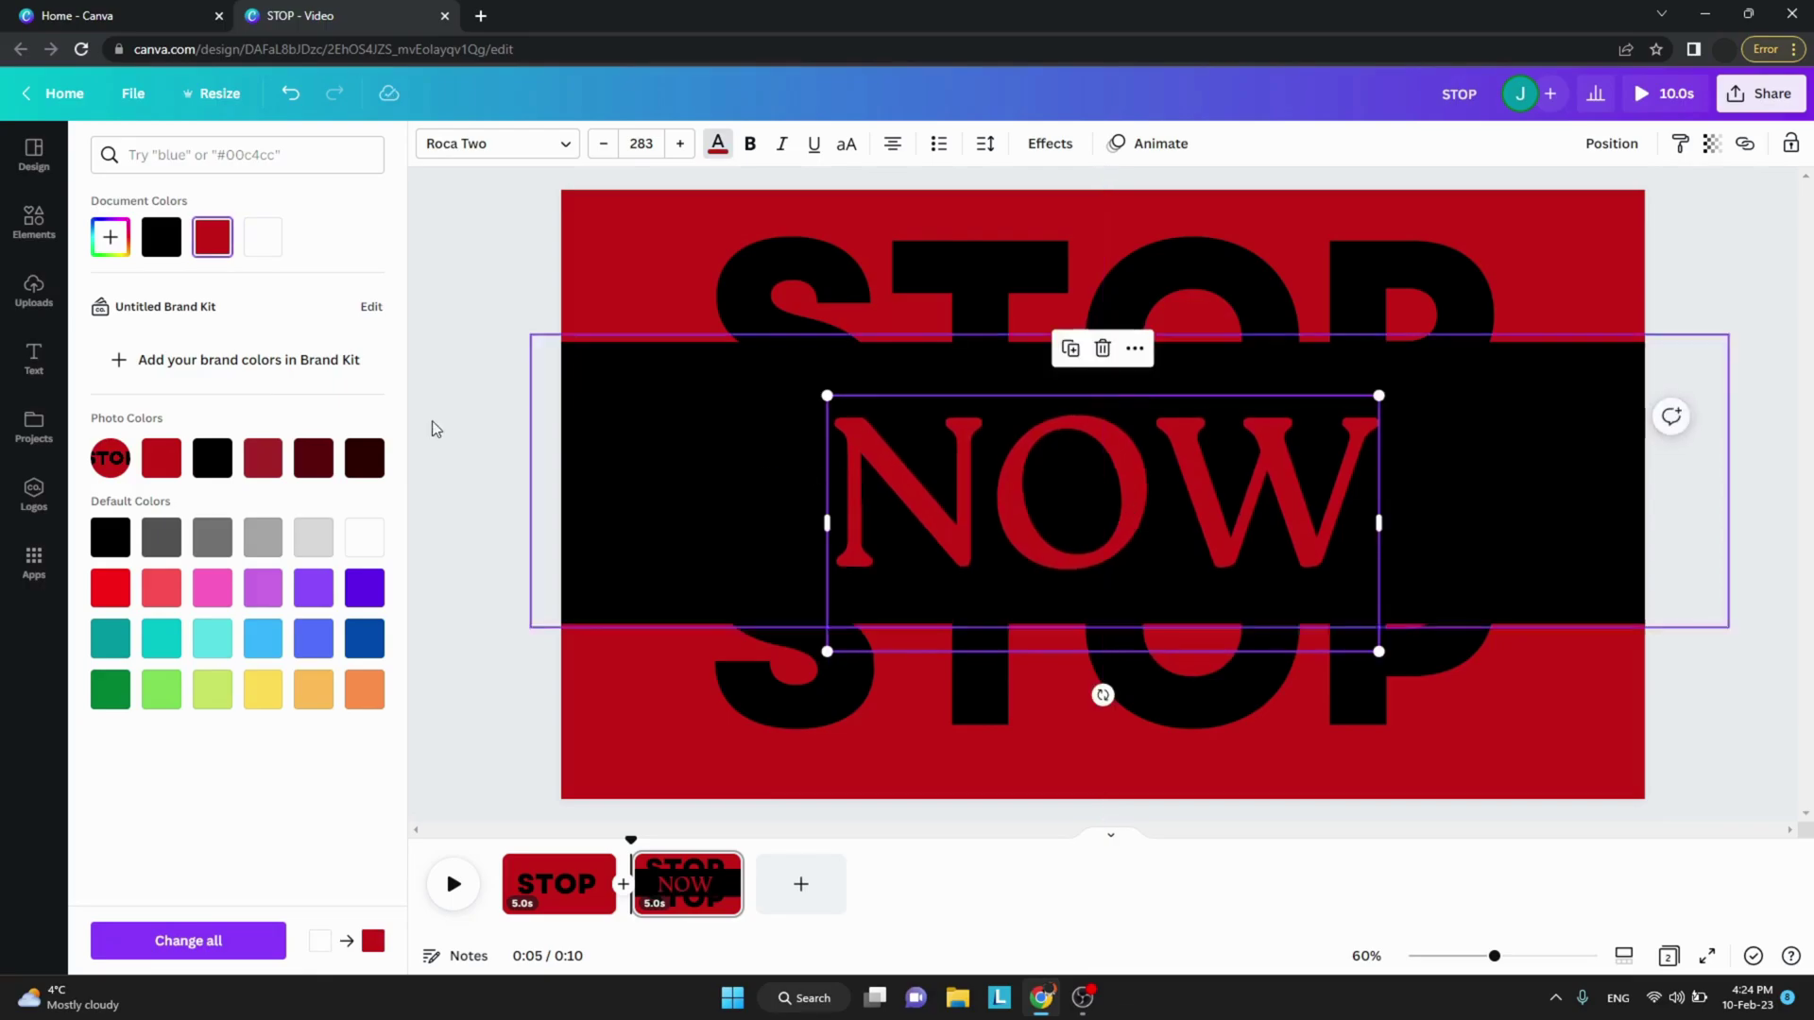
{"action": "left_click", "coordinate": [472, 423]}
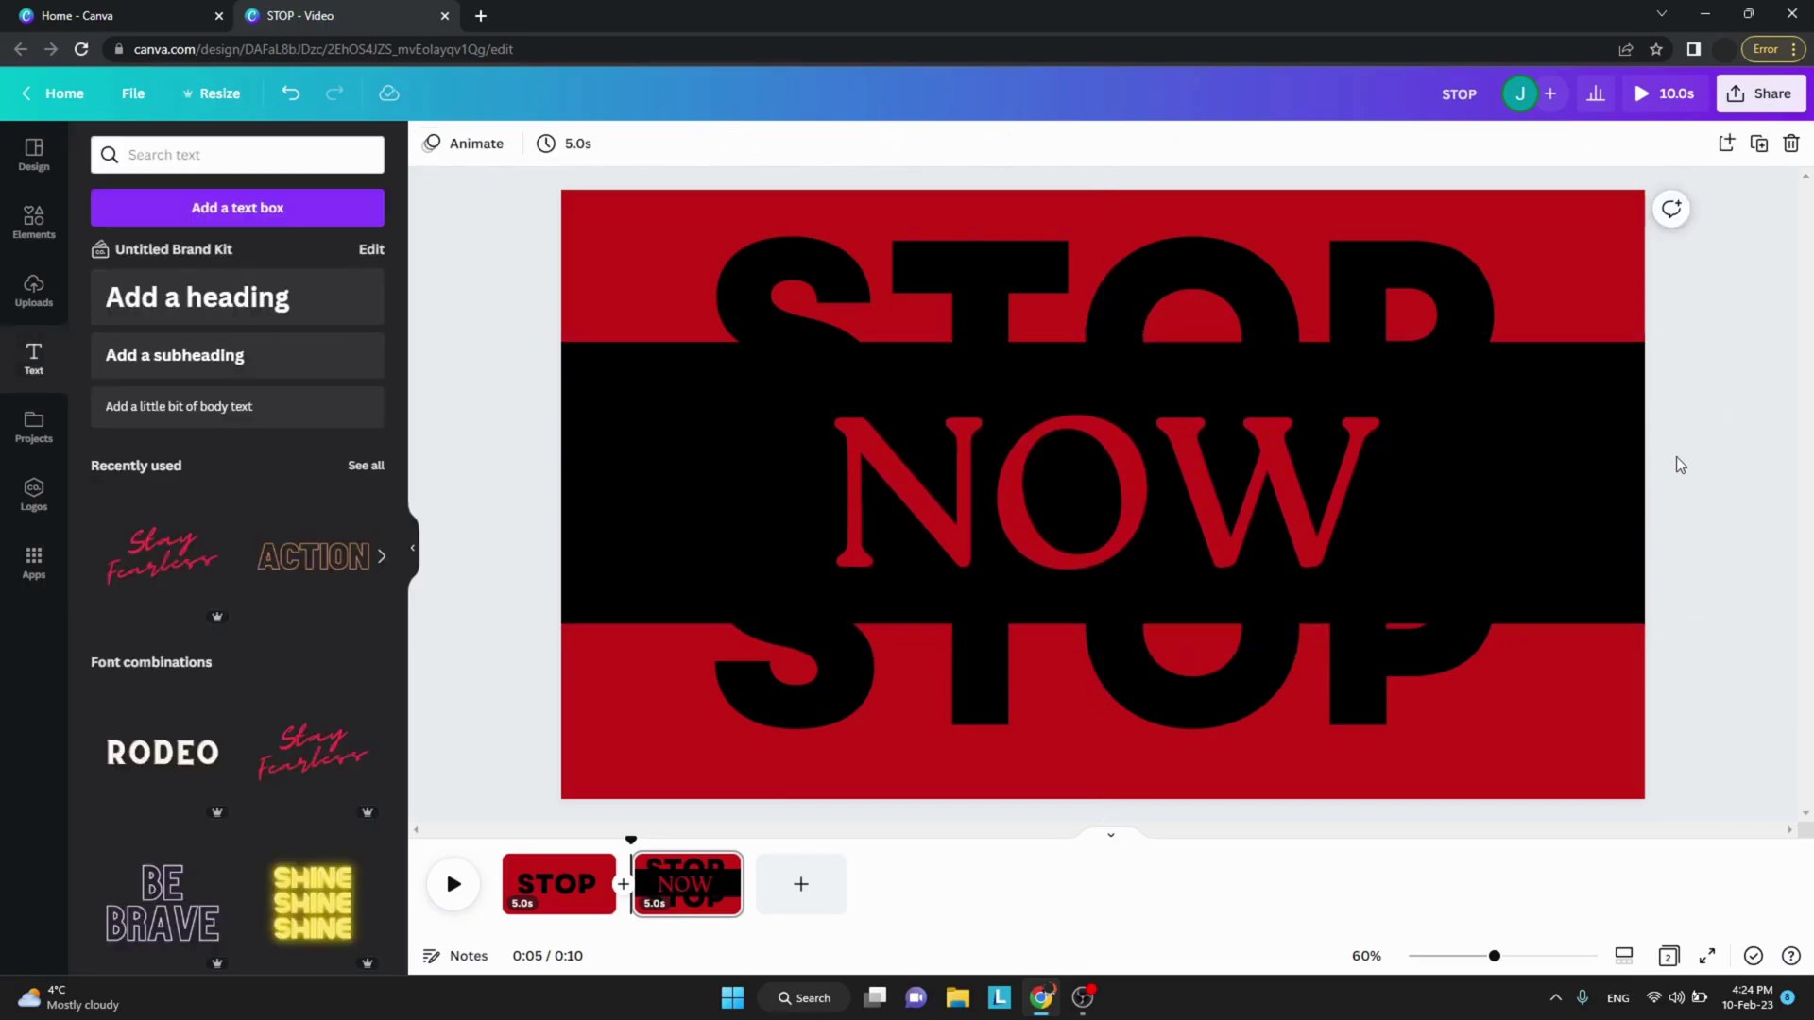
On page 1, select all STOP pieces and rotate them together to about −3°
{"action": "scroll", "coordinate": [1677, 457], "scroll_direction": "up", "scroll_amount": 2}
{"action": "left_click_drag", "start_coordinate": [522, 346], "coordinate": [1129, 679]}
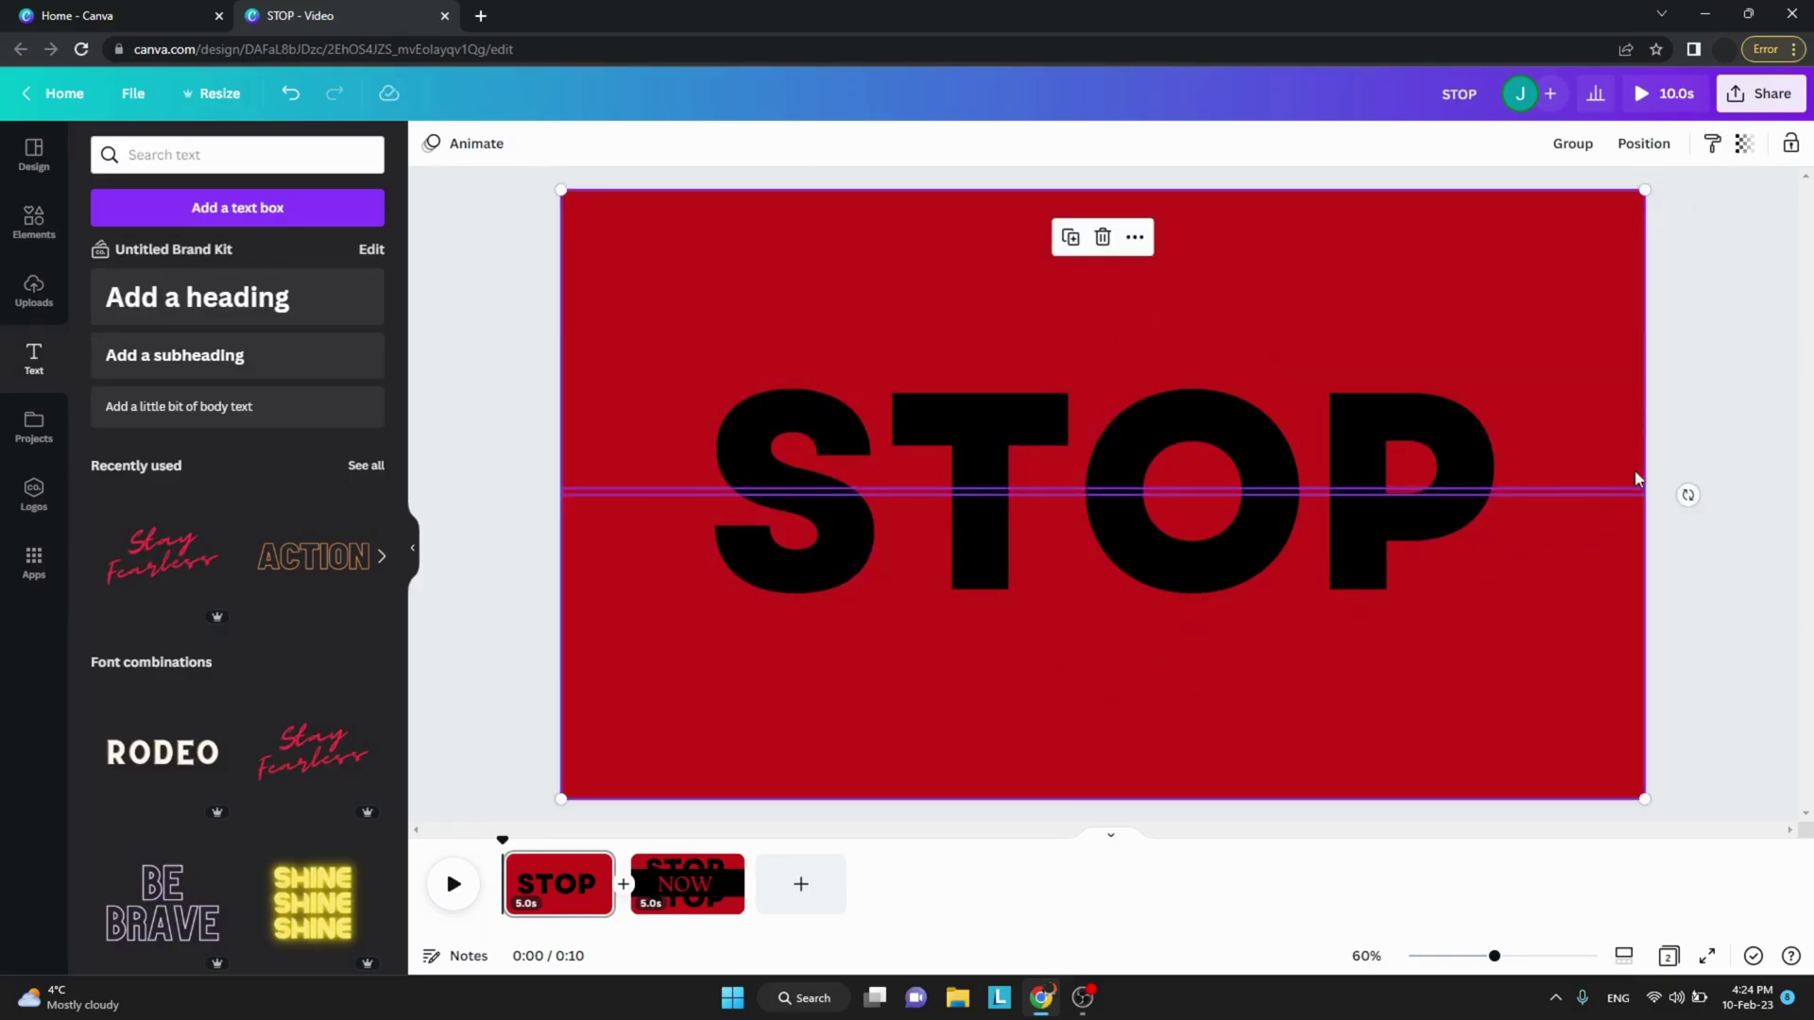
{"action": "left_click_drag", "start_coordinate": [1687, 494], "coordinate": [1720, 841]}
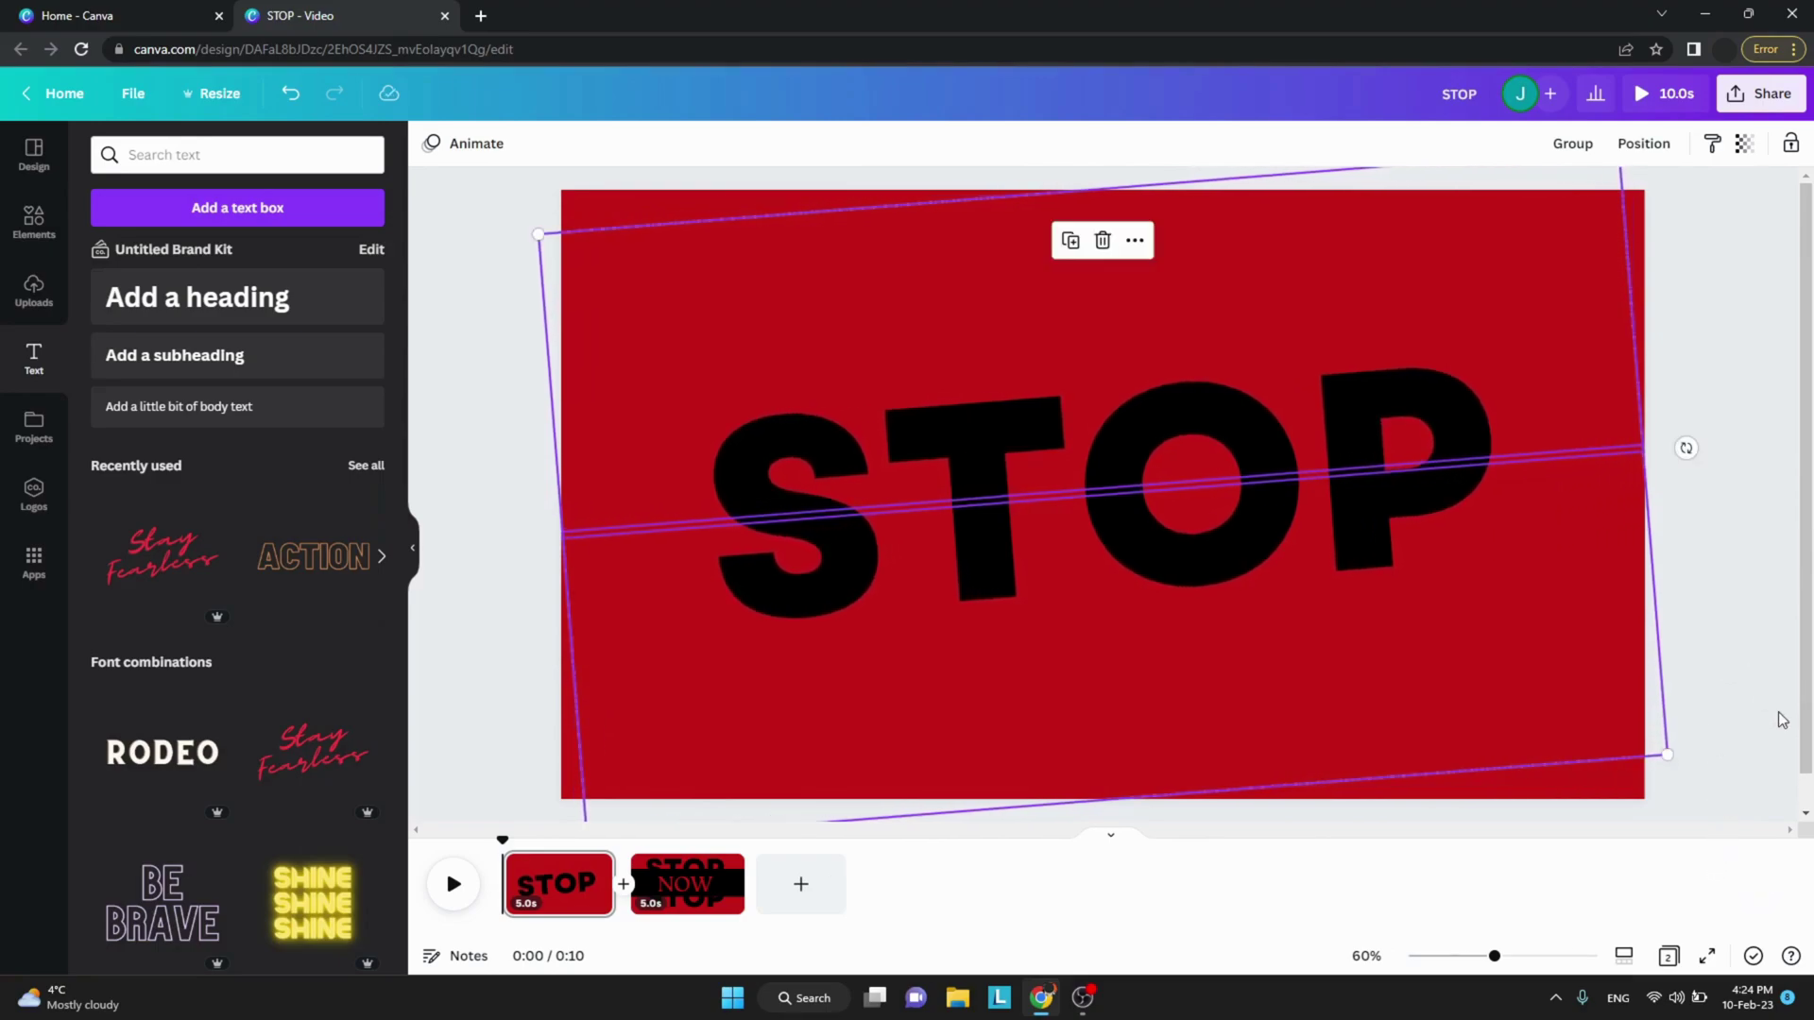
{"action": "left_click", "coordinate": [1782, 721]}
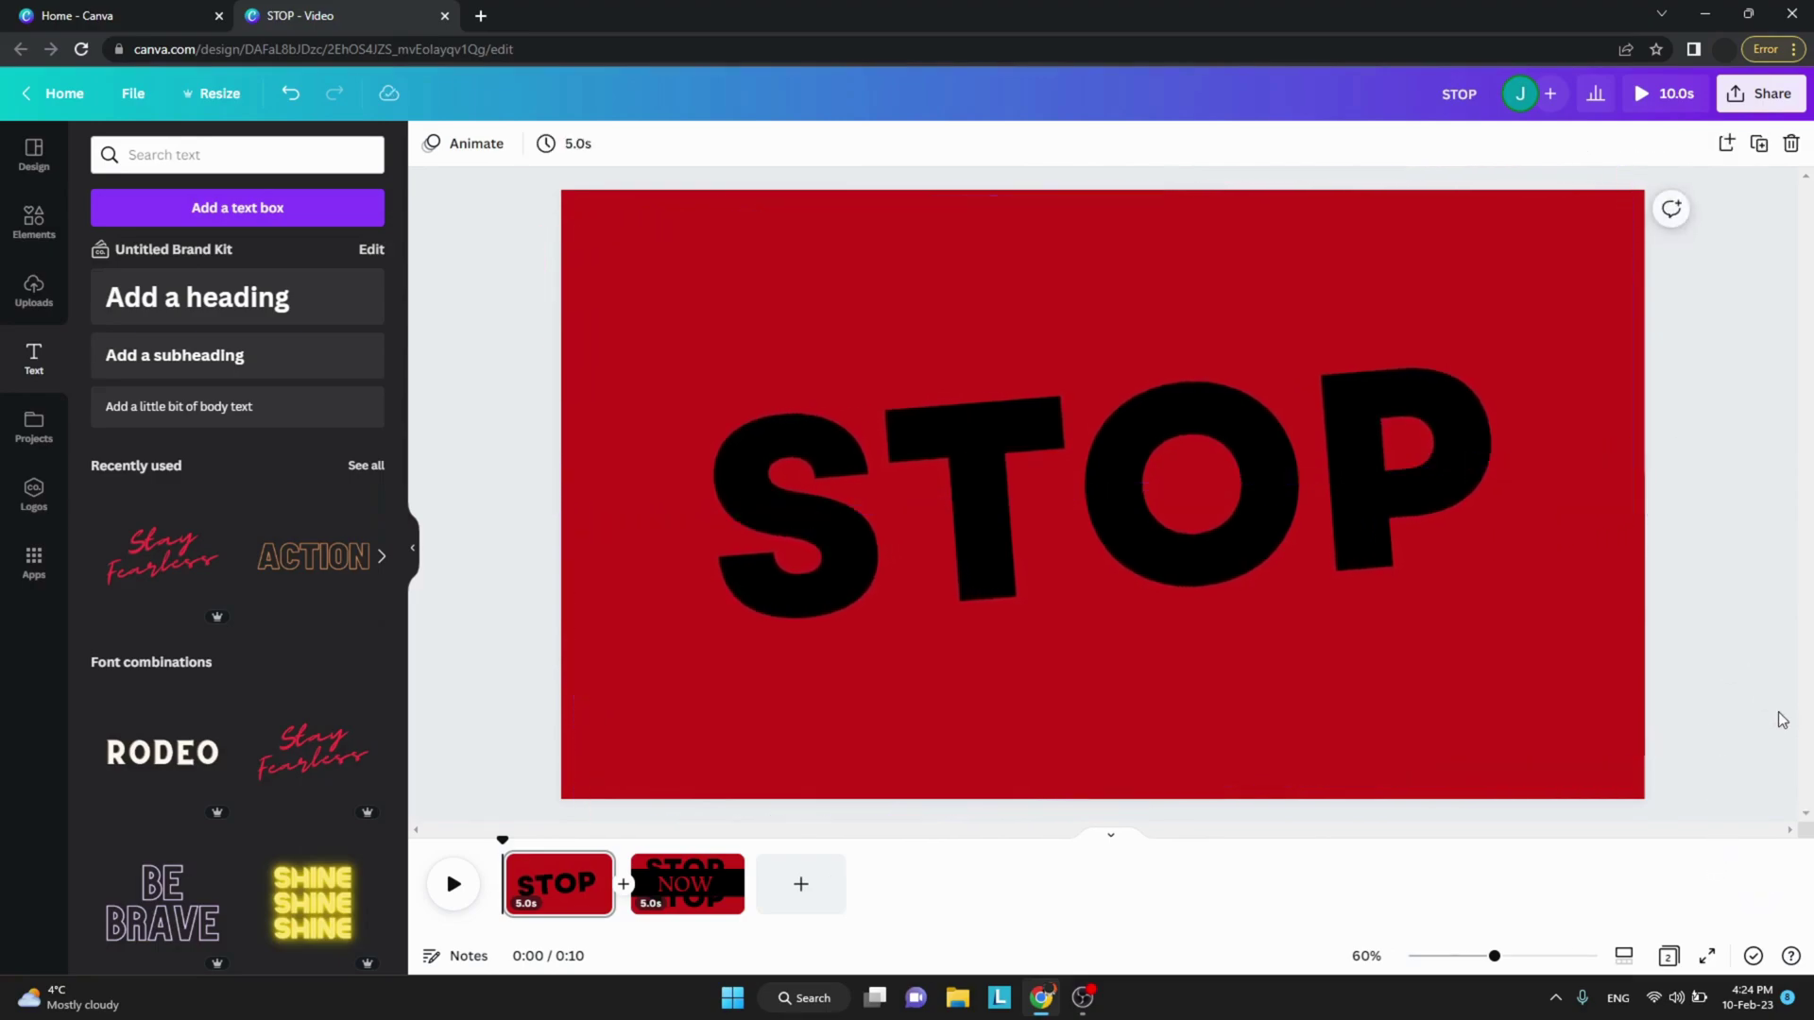
Add a Match & Move transition between the pages, shortened to 0.4 seconds
{"action": "left_click", "coordinate": [624, 897]}
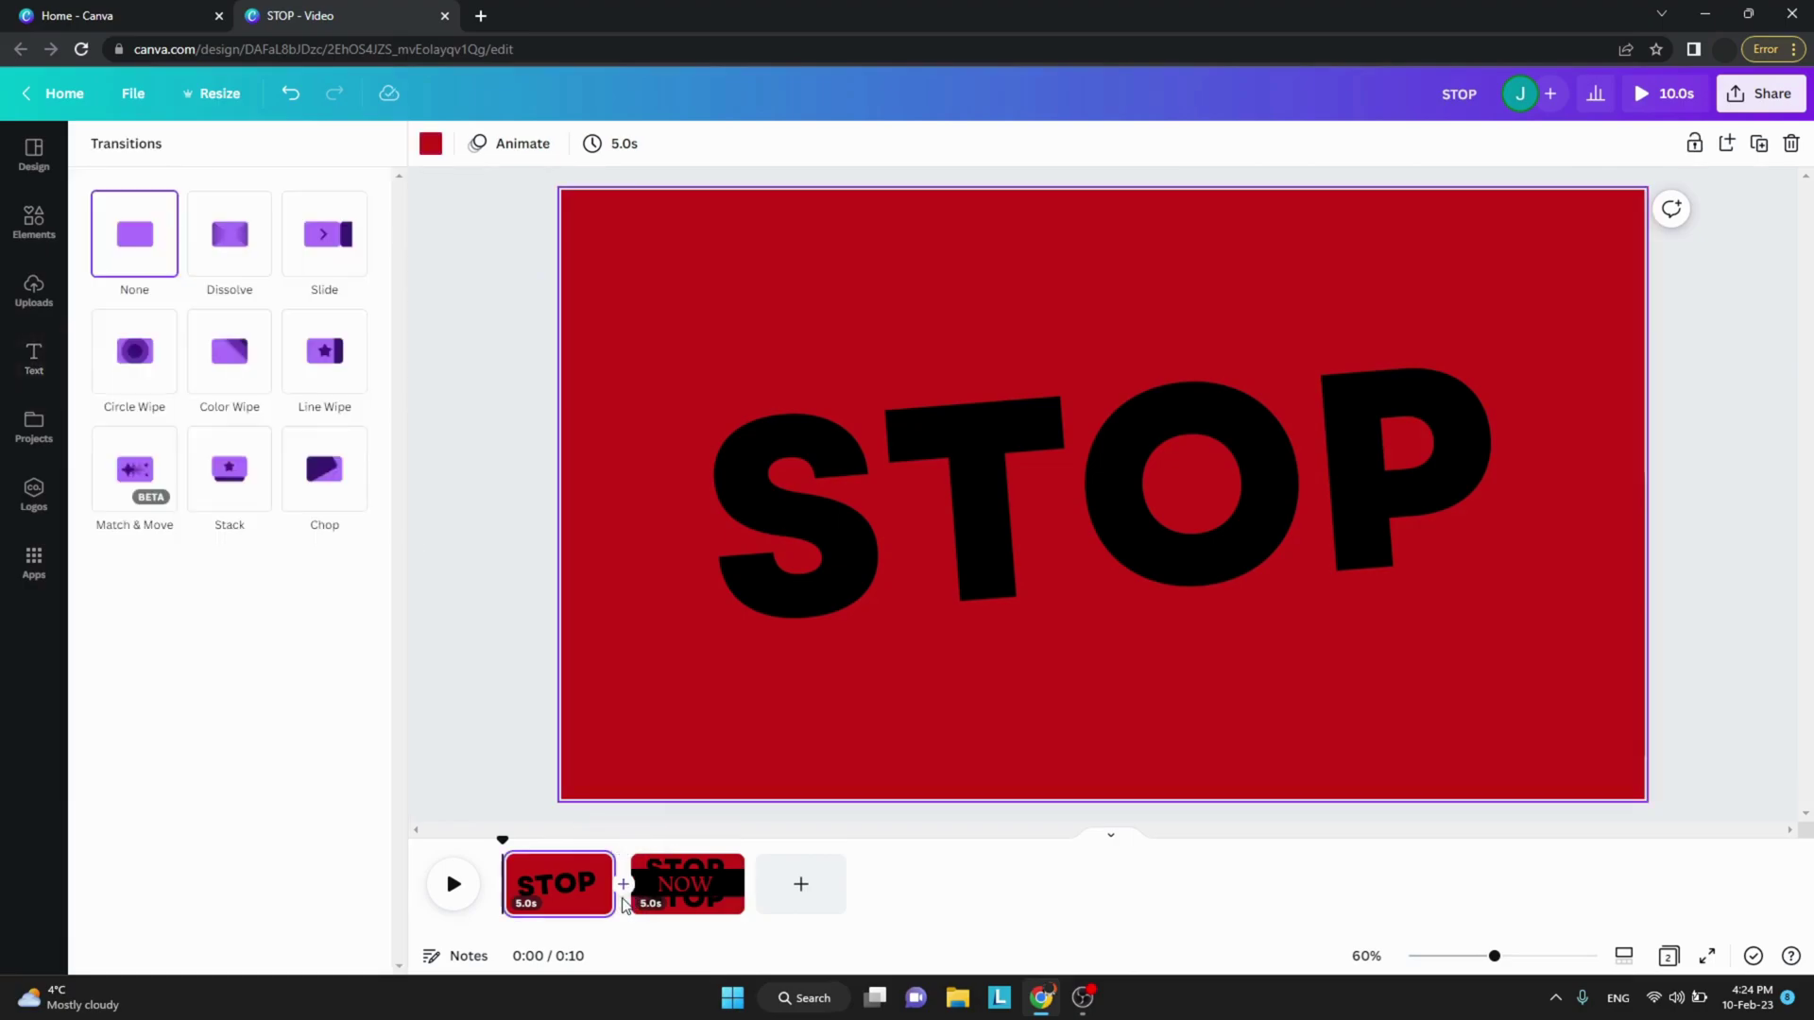
{"action": "left_click", "coordinate": [132, 525]}
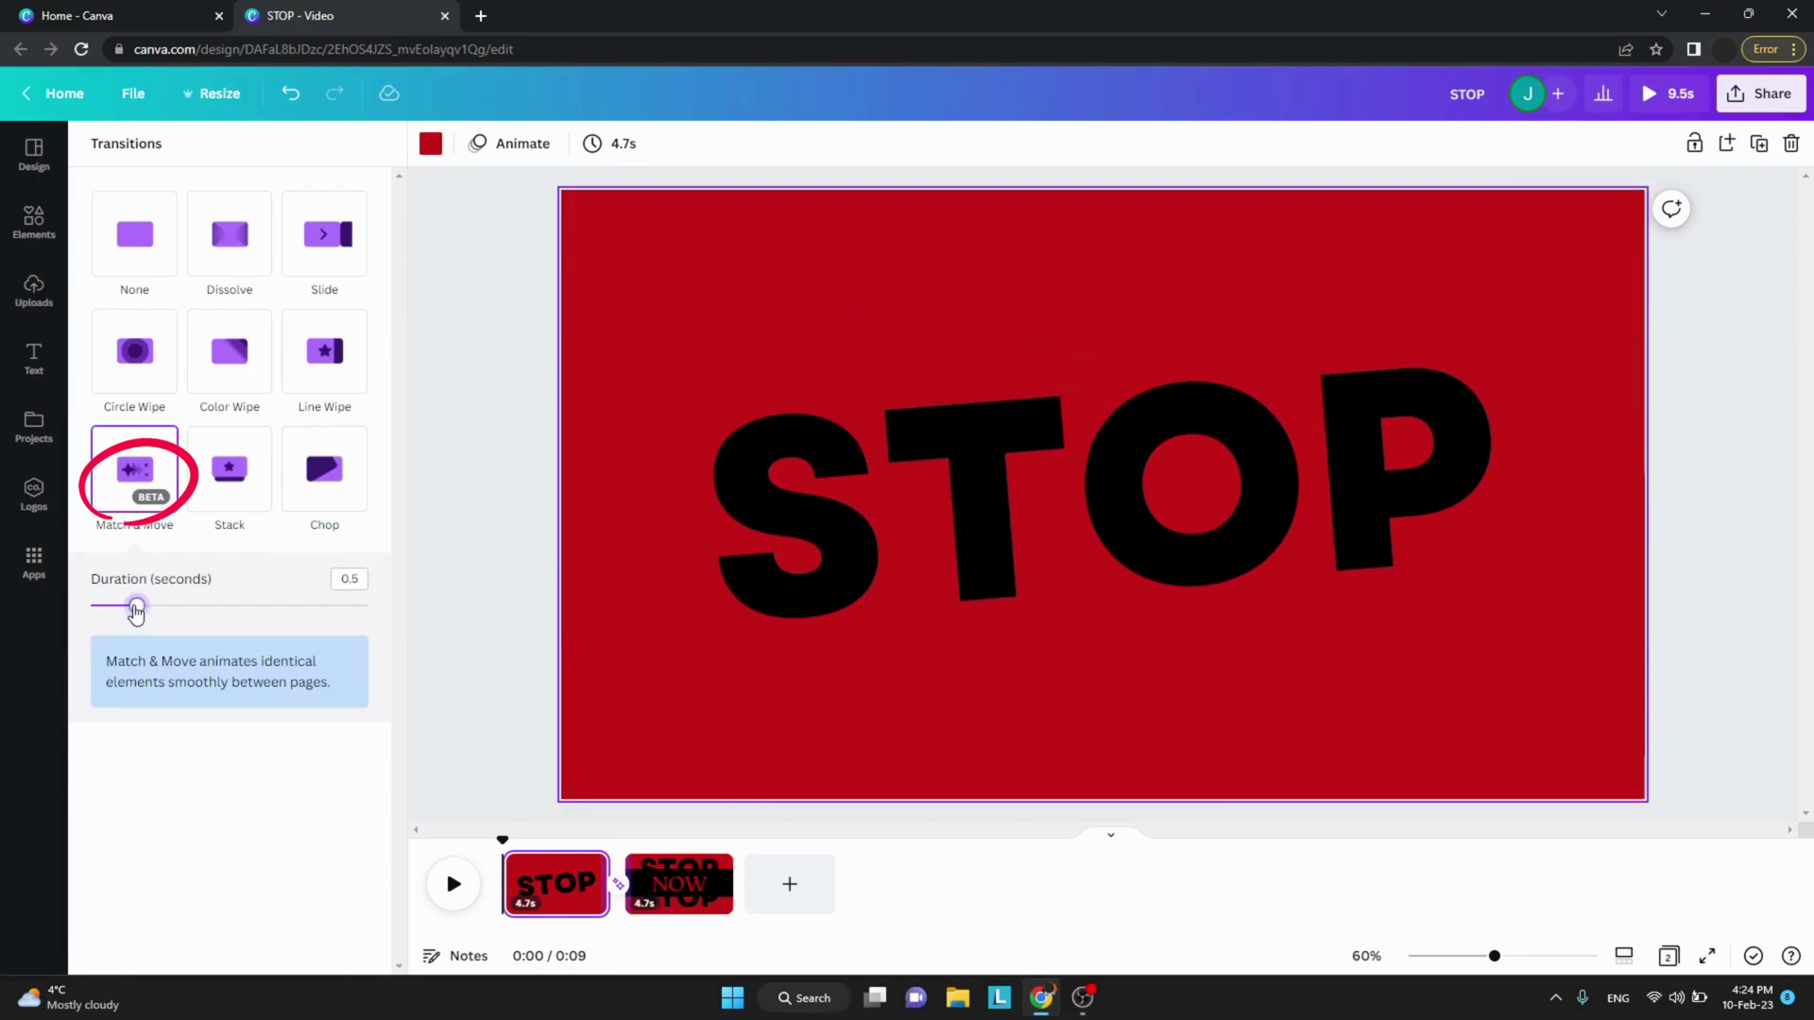
{"action": "left_click_drag", "start_coordinate": [136, 606], "coordinate": [126, 607]}
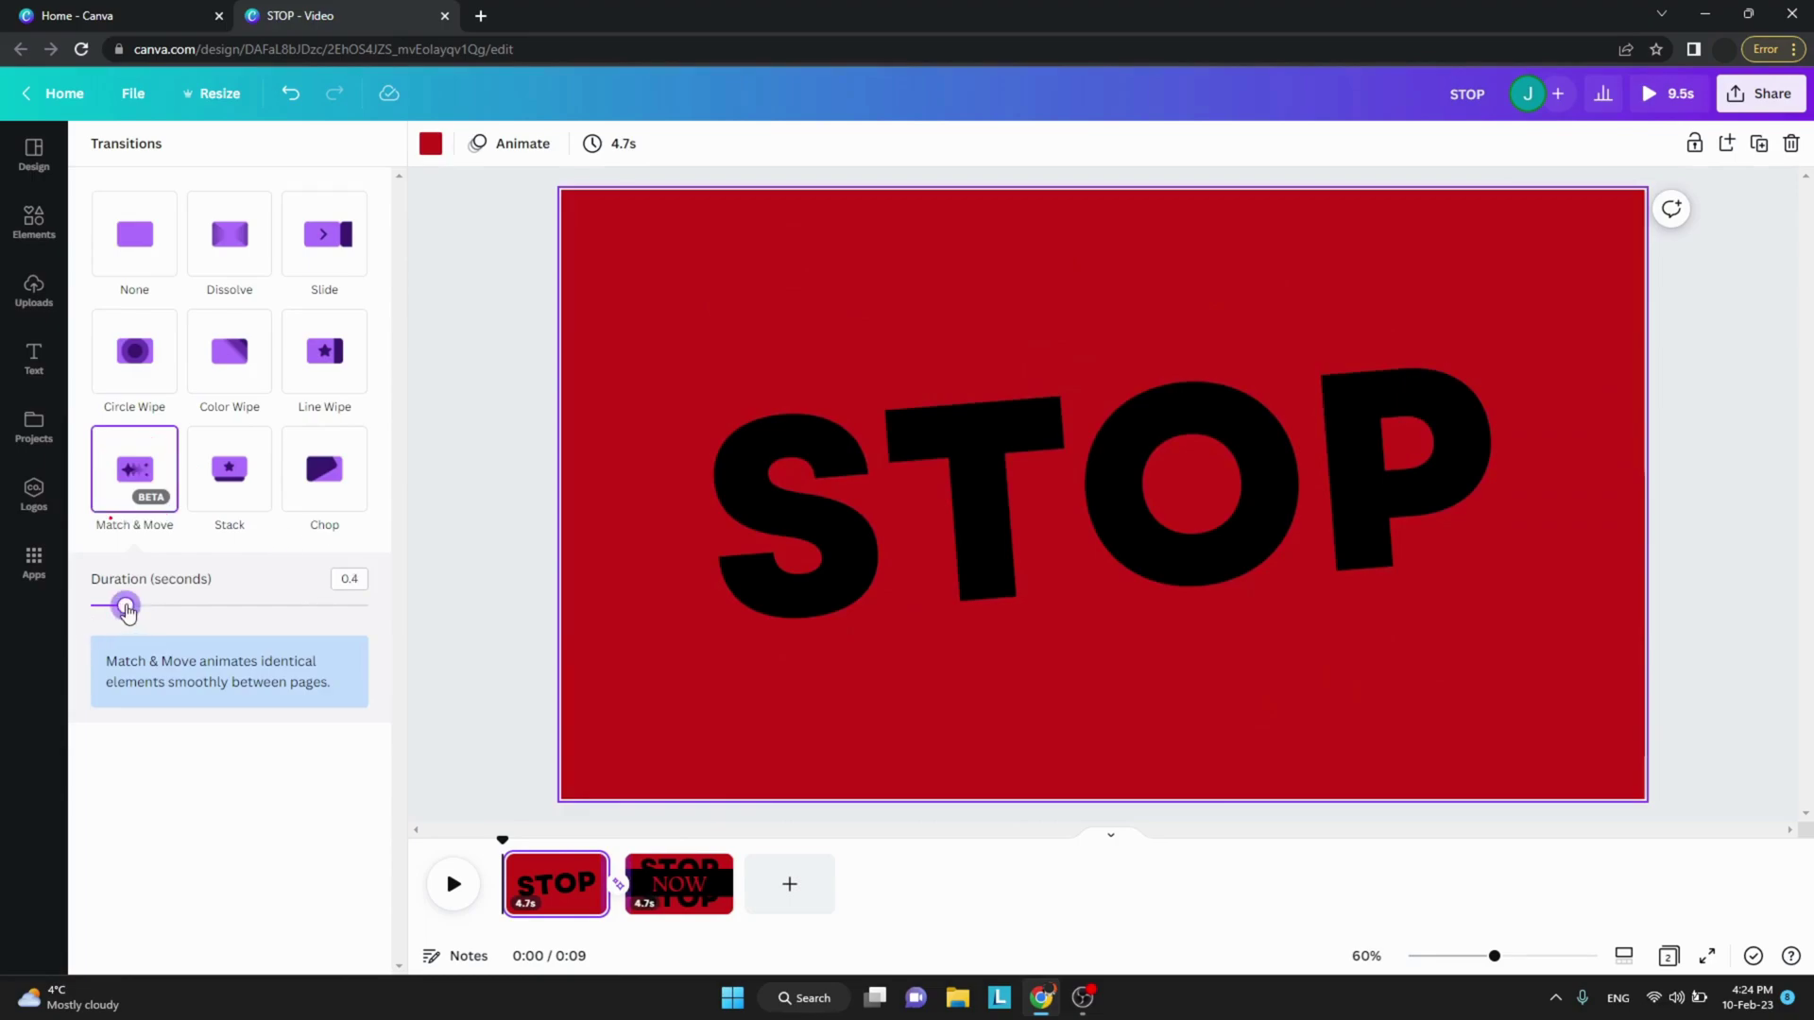
{"action": "left_click", "coordinate": [462, 515]}
Set both pages to 0.6 s each and preview the 1.2 s video full screen
{"action": "left_click", "coordinate": [571, 140]}
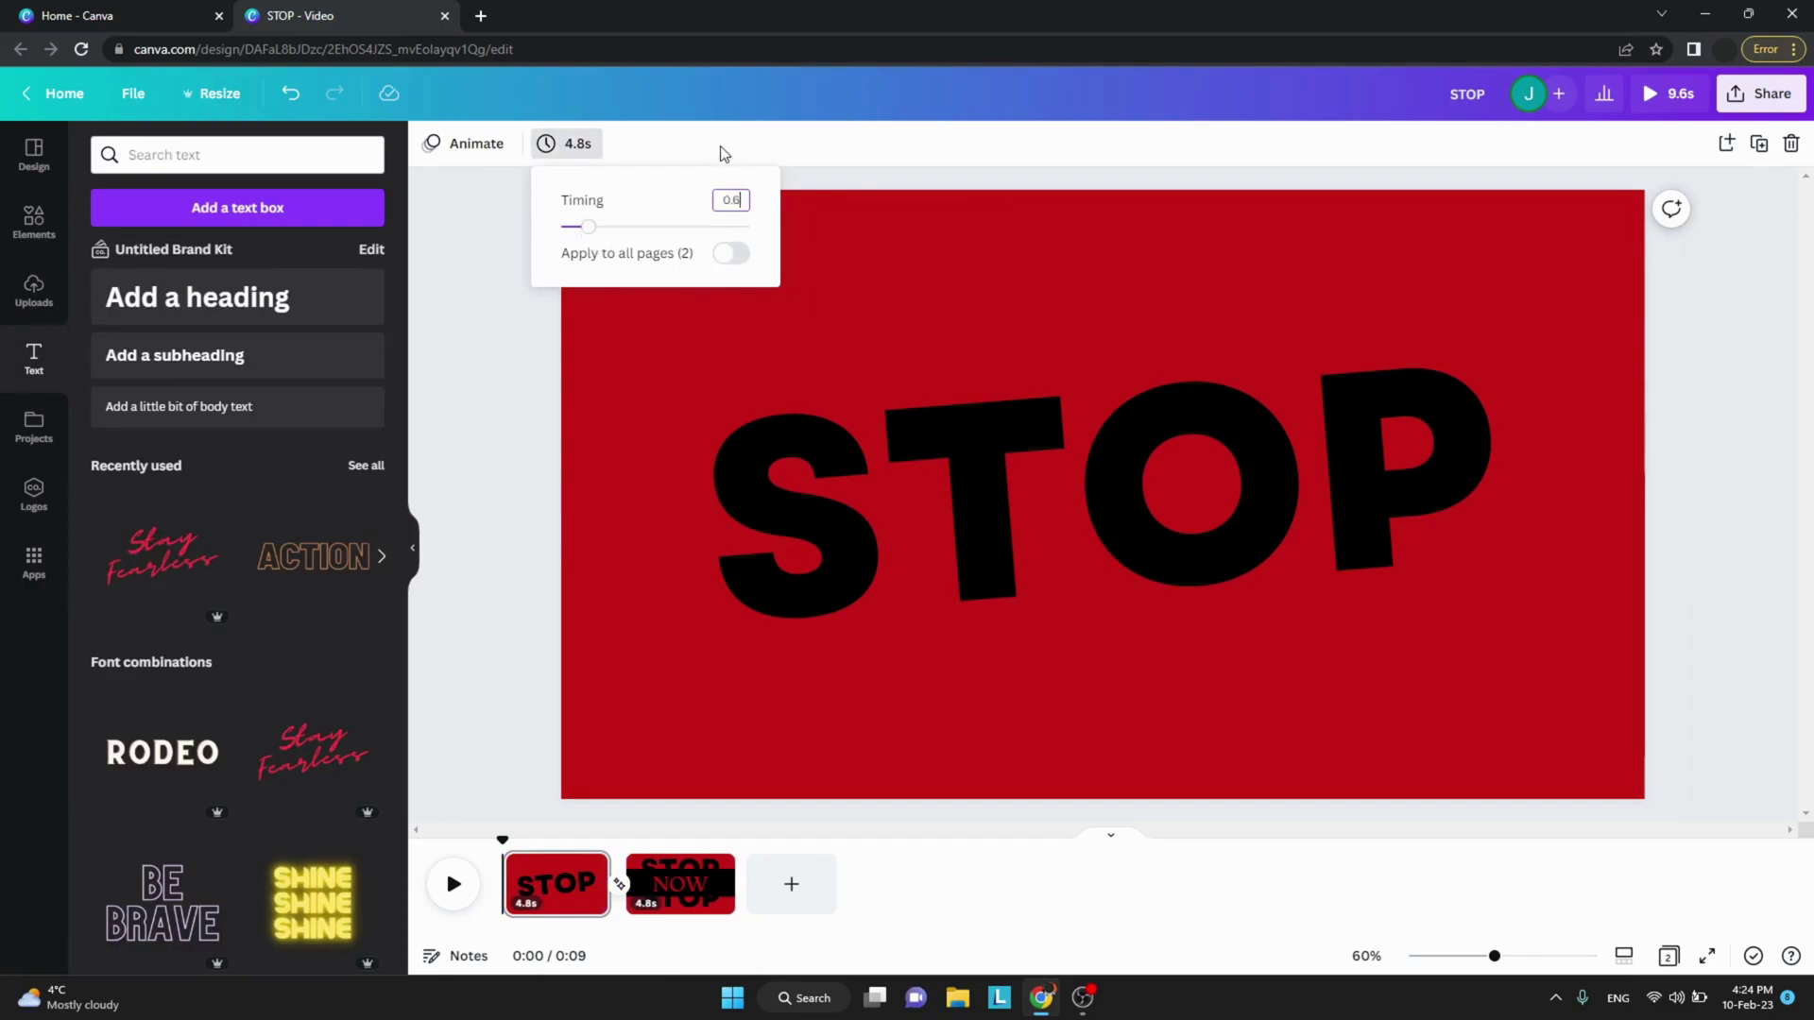
{"action": "left_click", "coordinate": [731, 254]}
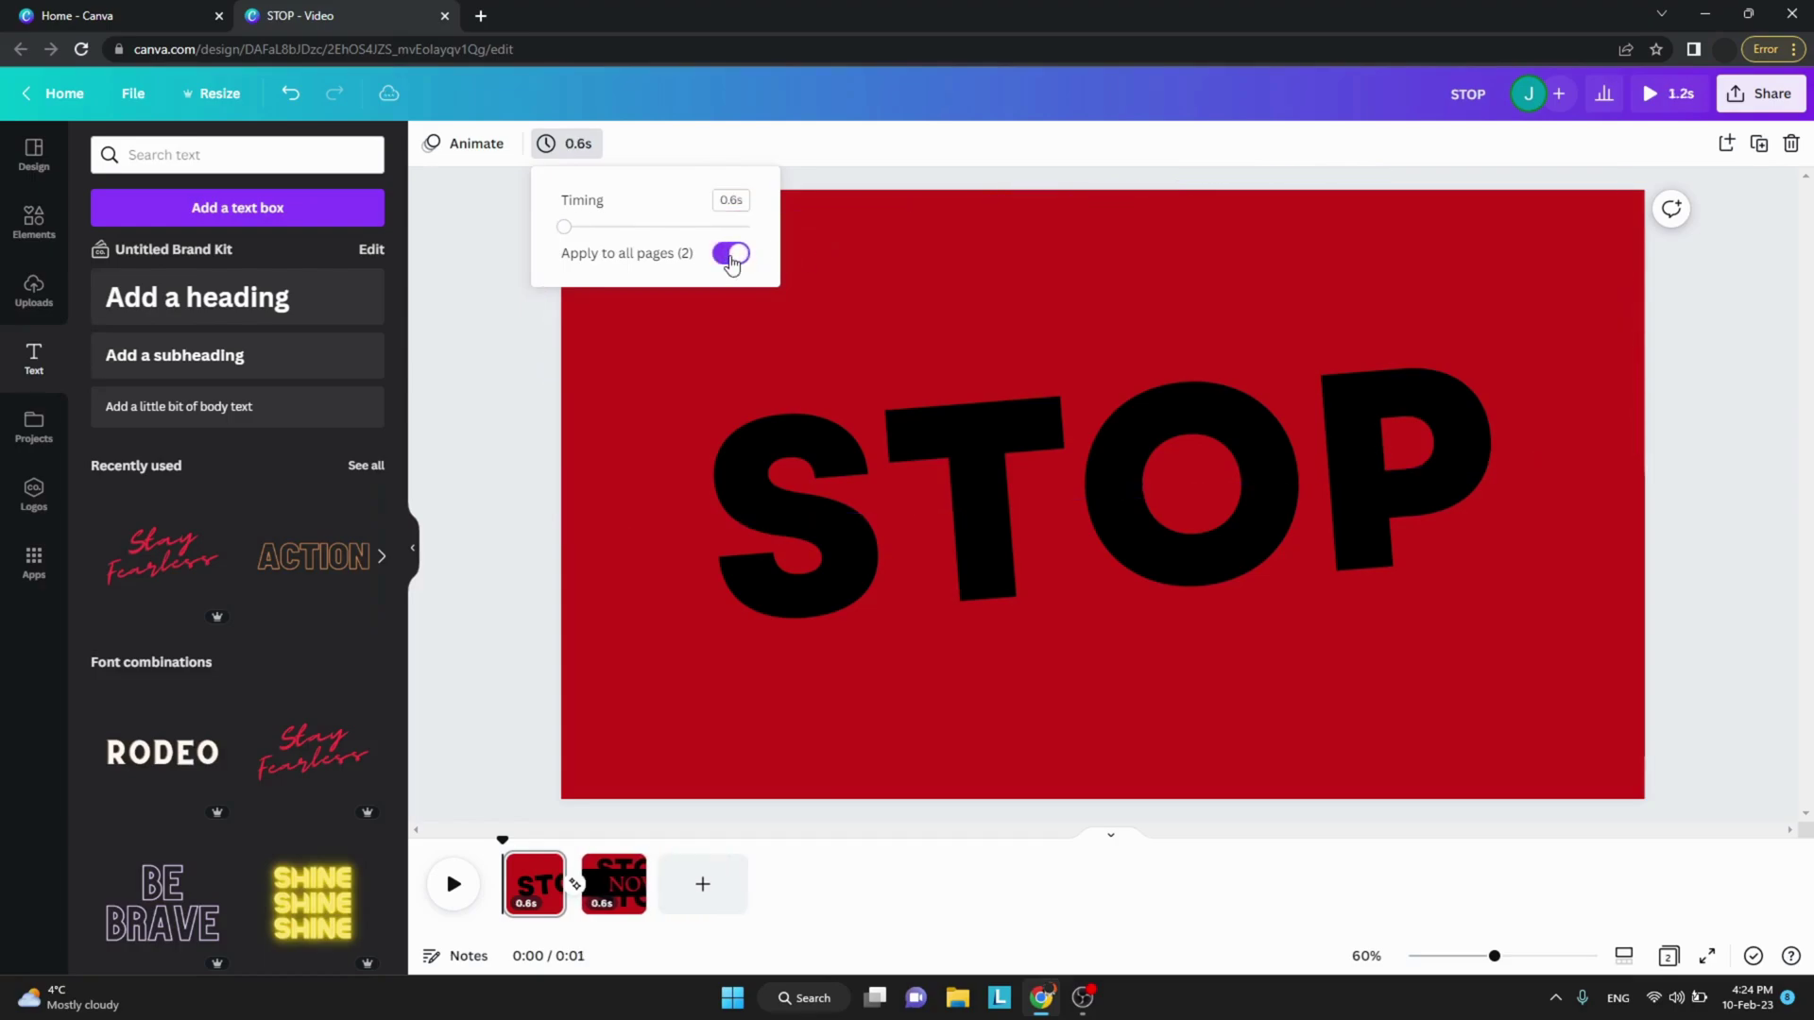
{"action": "left_click", "coordinate": [491, 418]}
{"action": "left_click", "coordinate": [1663, 92]}
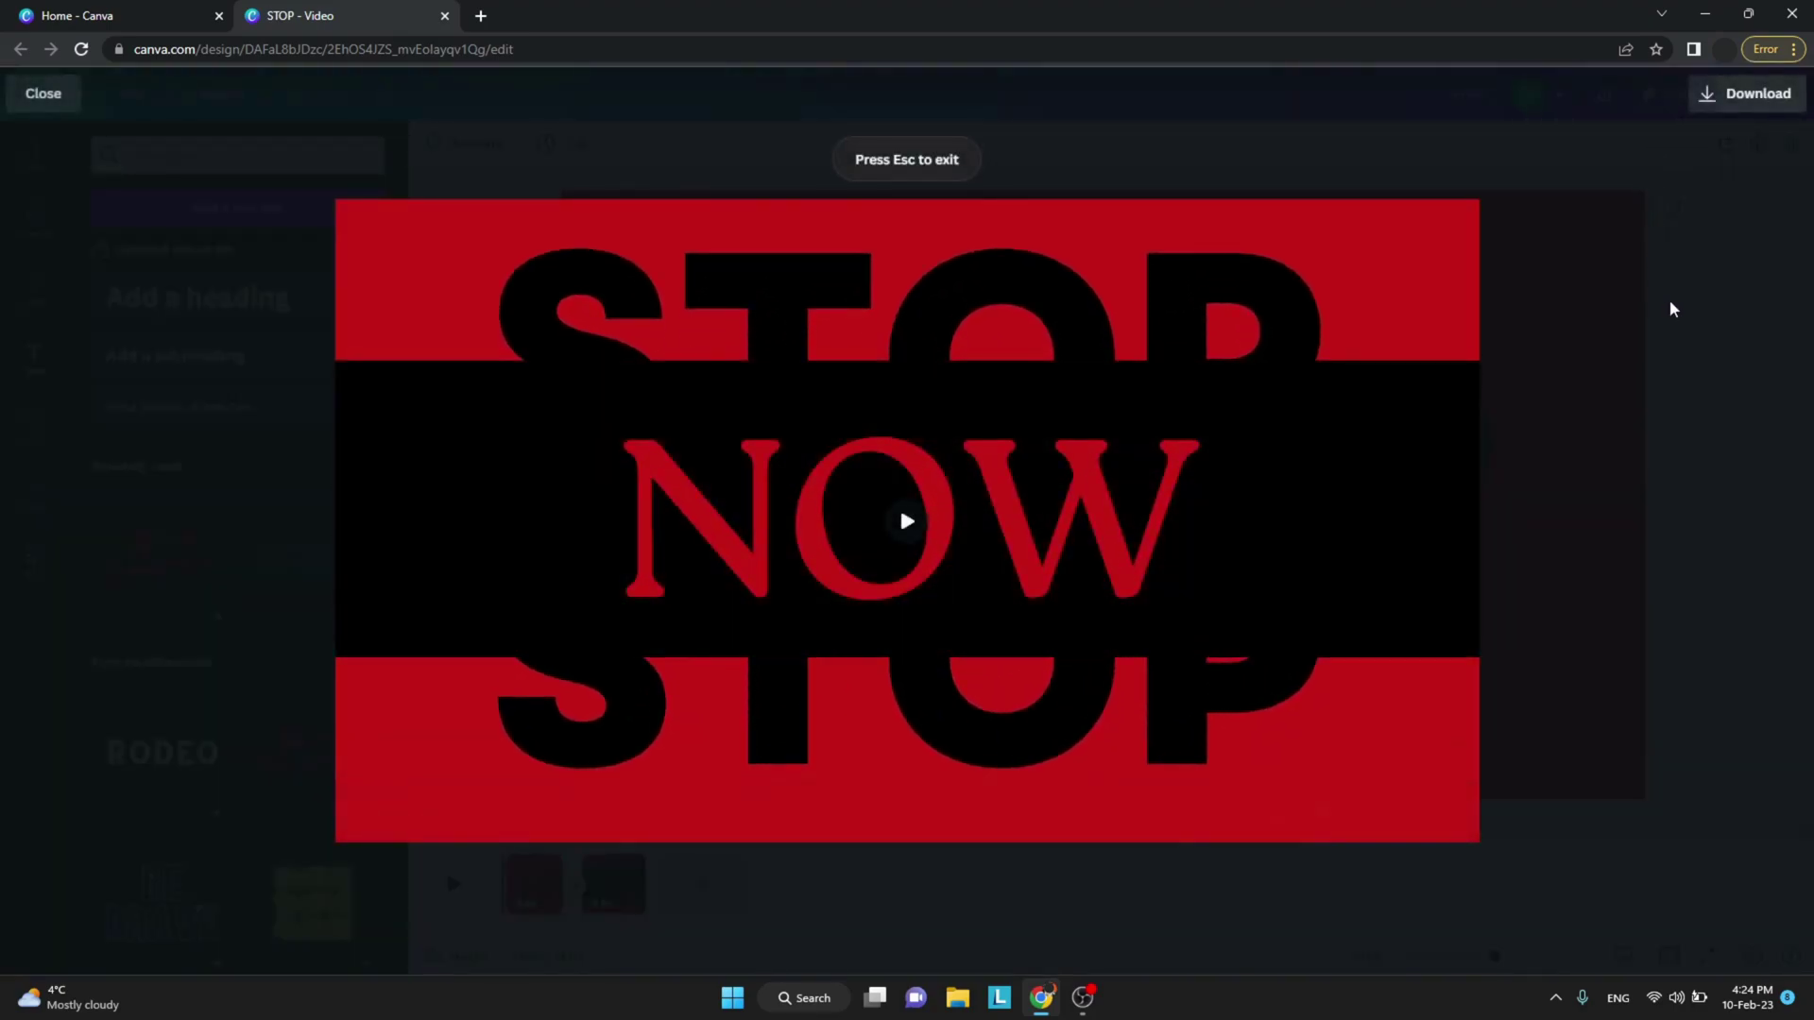
{"action": "key", "text": "Escape"}
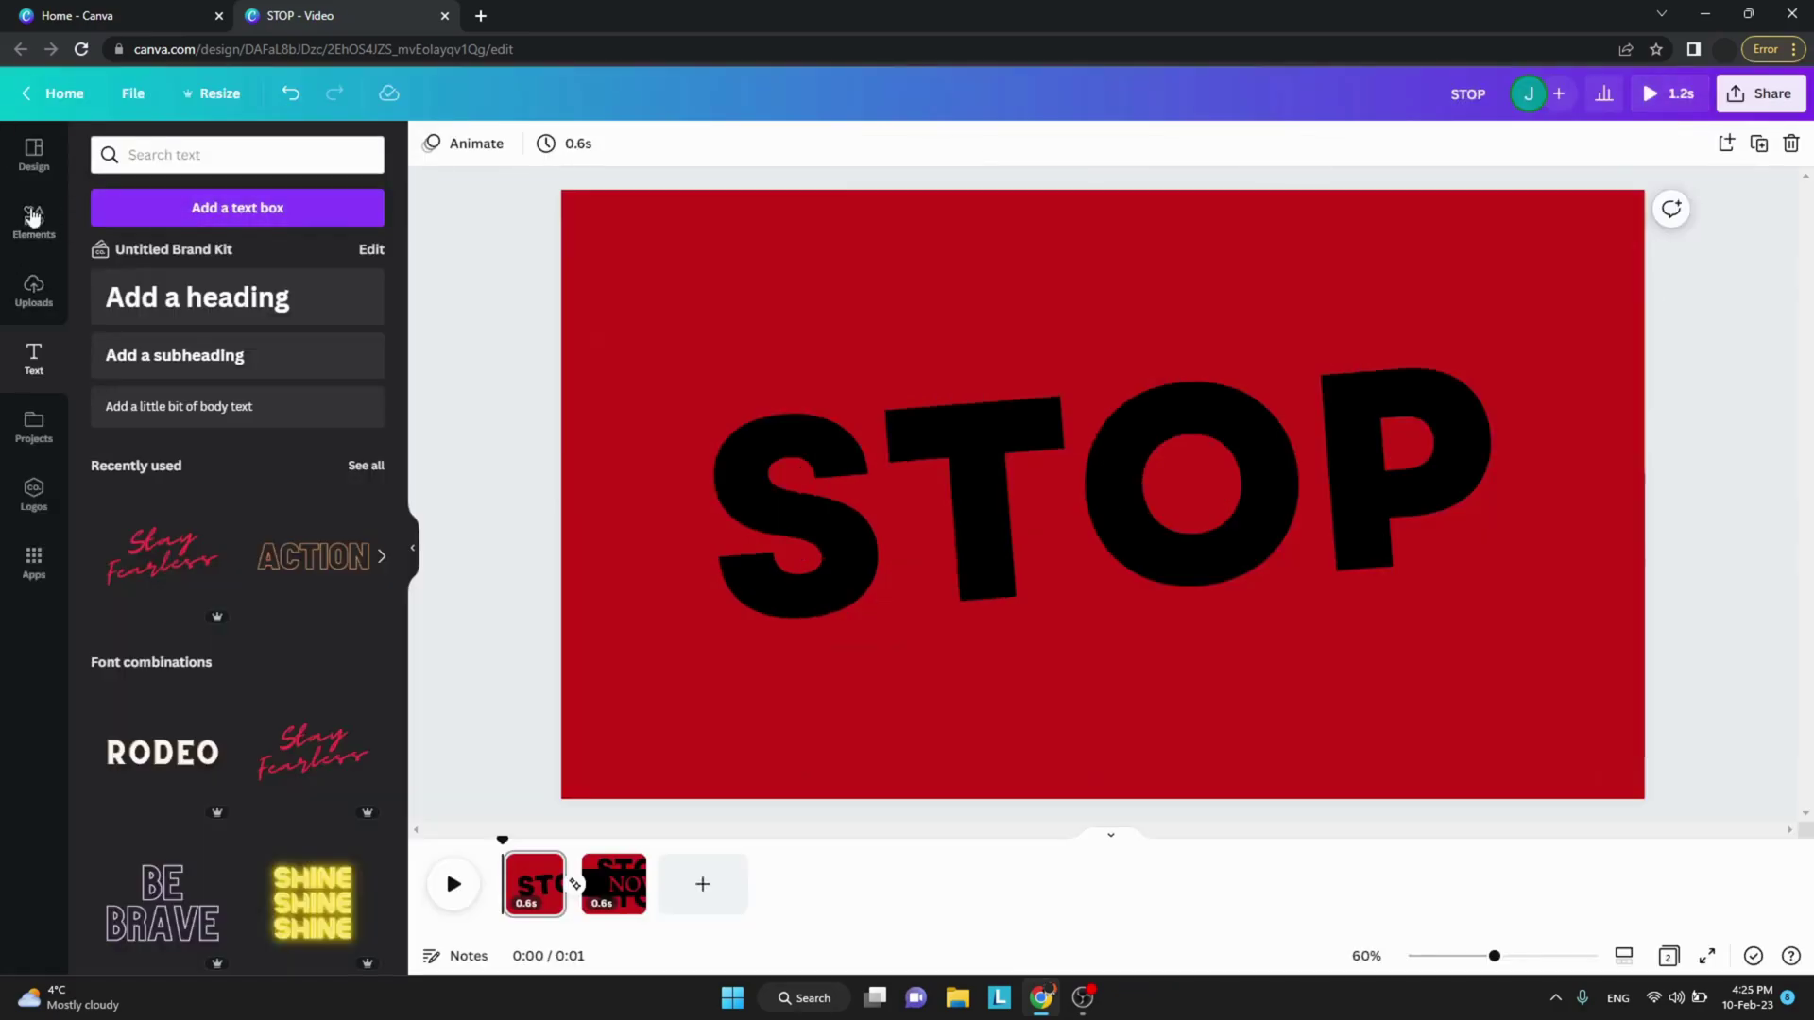
Add a 'grain texture' graphic and stretch two copies across the left and right halves of the STOP page
{"action": "left_click", "coordinate": [29, 243]}
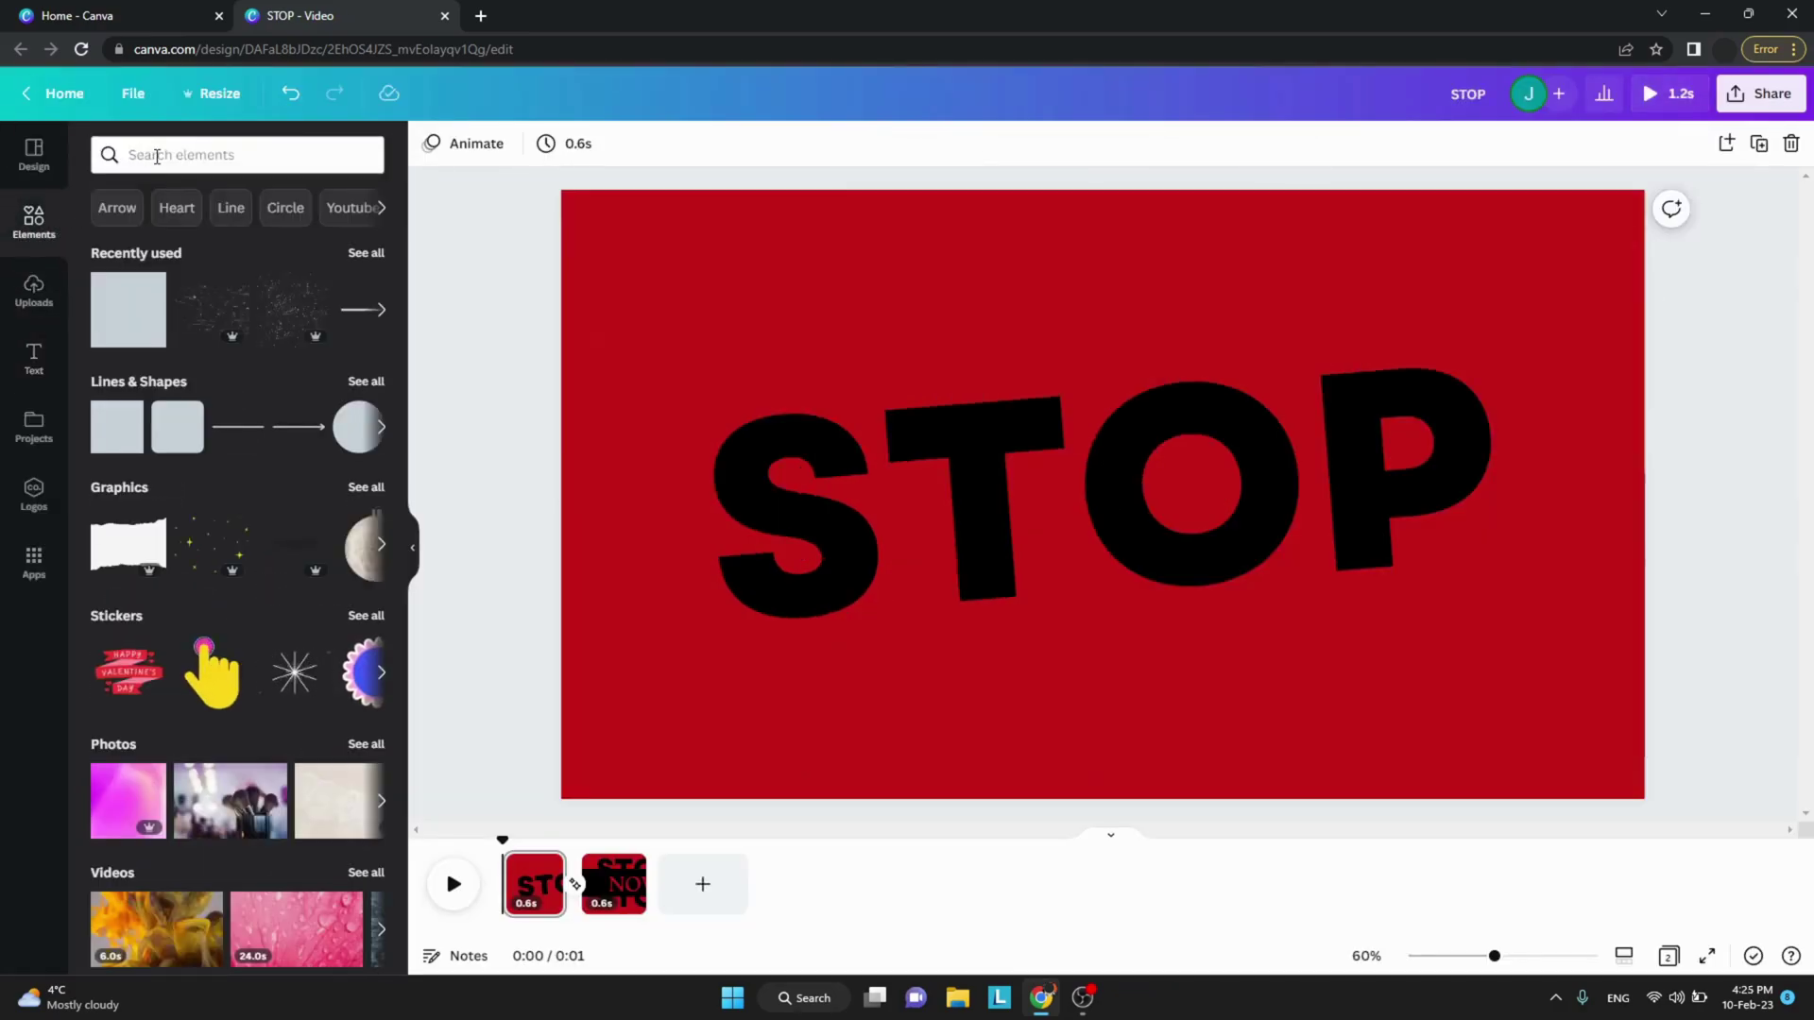
{"action": "left_click", "coordinate": [154, 156]}
{"action": "left_click", "coordinate": [149, 244]}
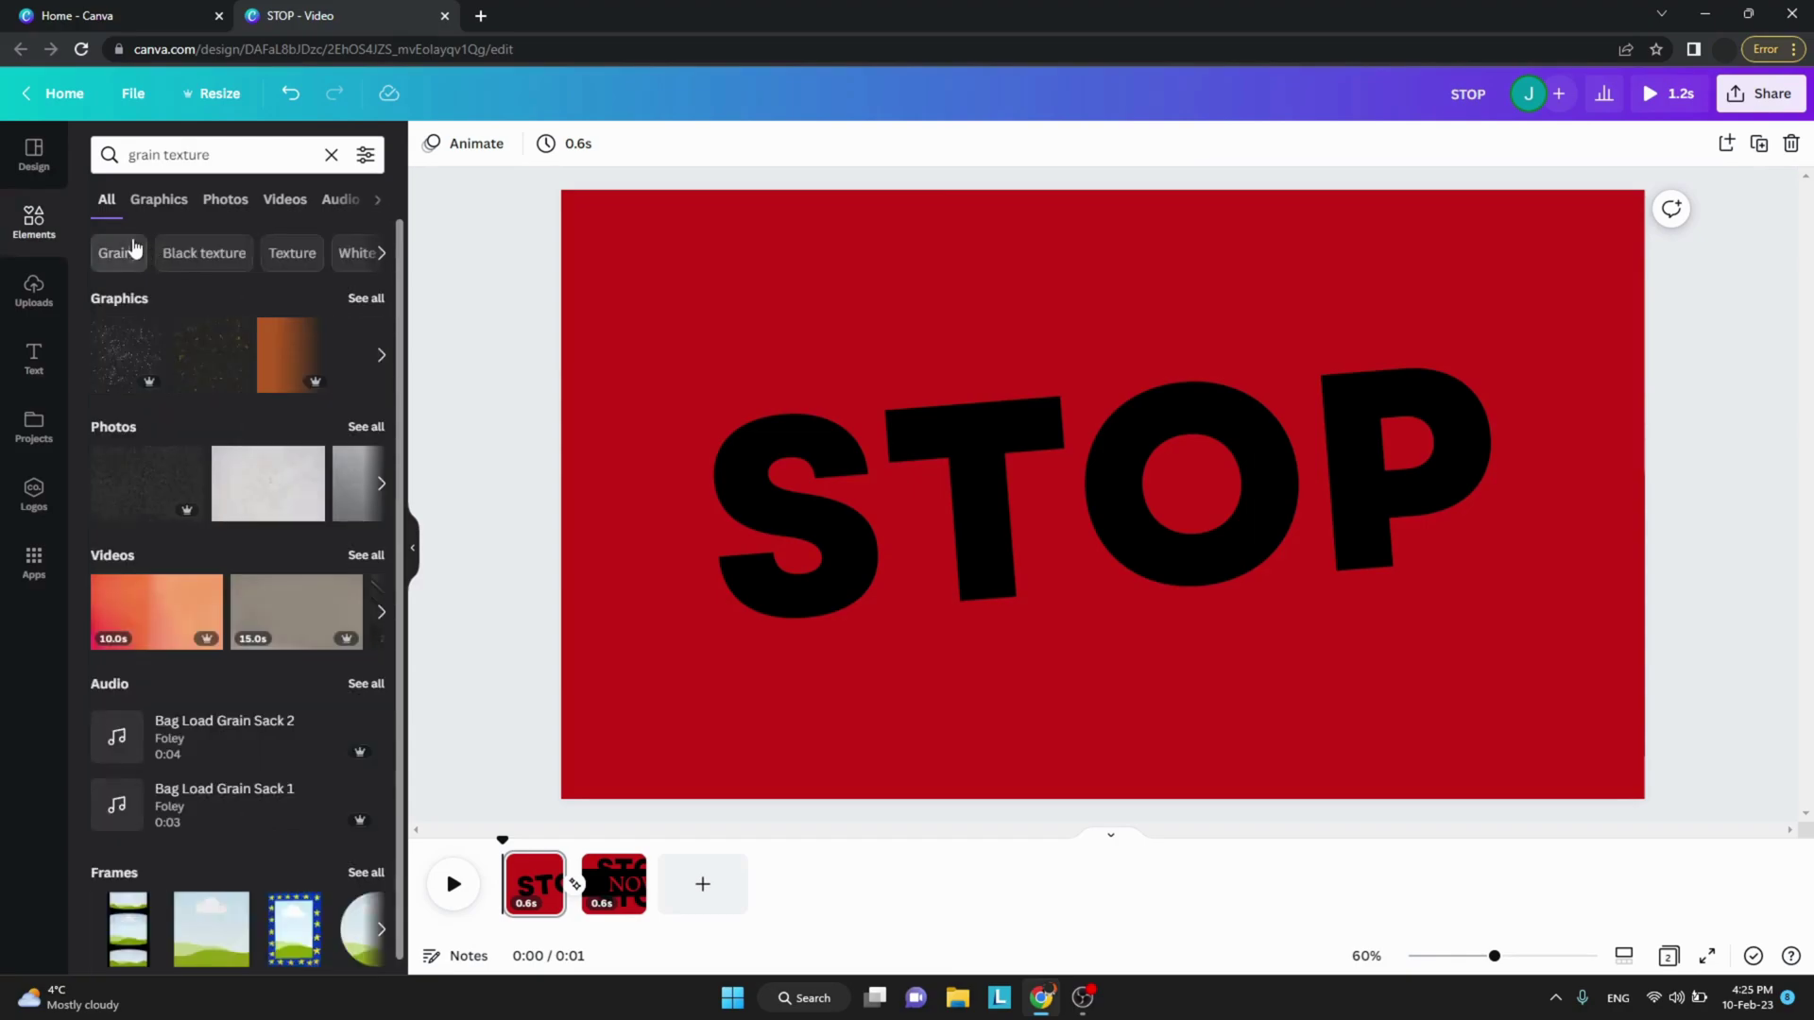
{"action": "left_click", "coordinate": [121, 359]}
{"action": "left_click_drag", "start_coordinate": [1047, 541], "coordinate": [612, 342]}
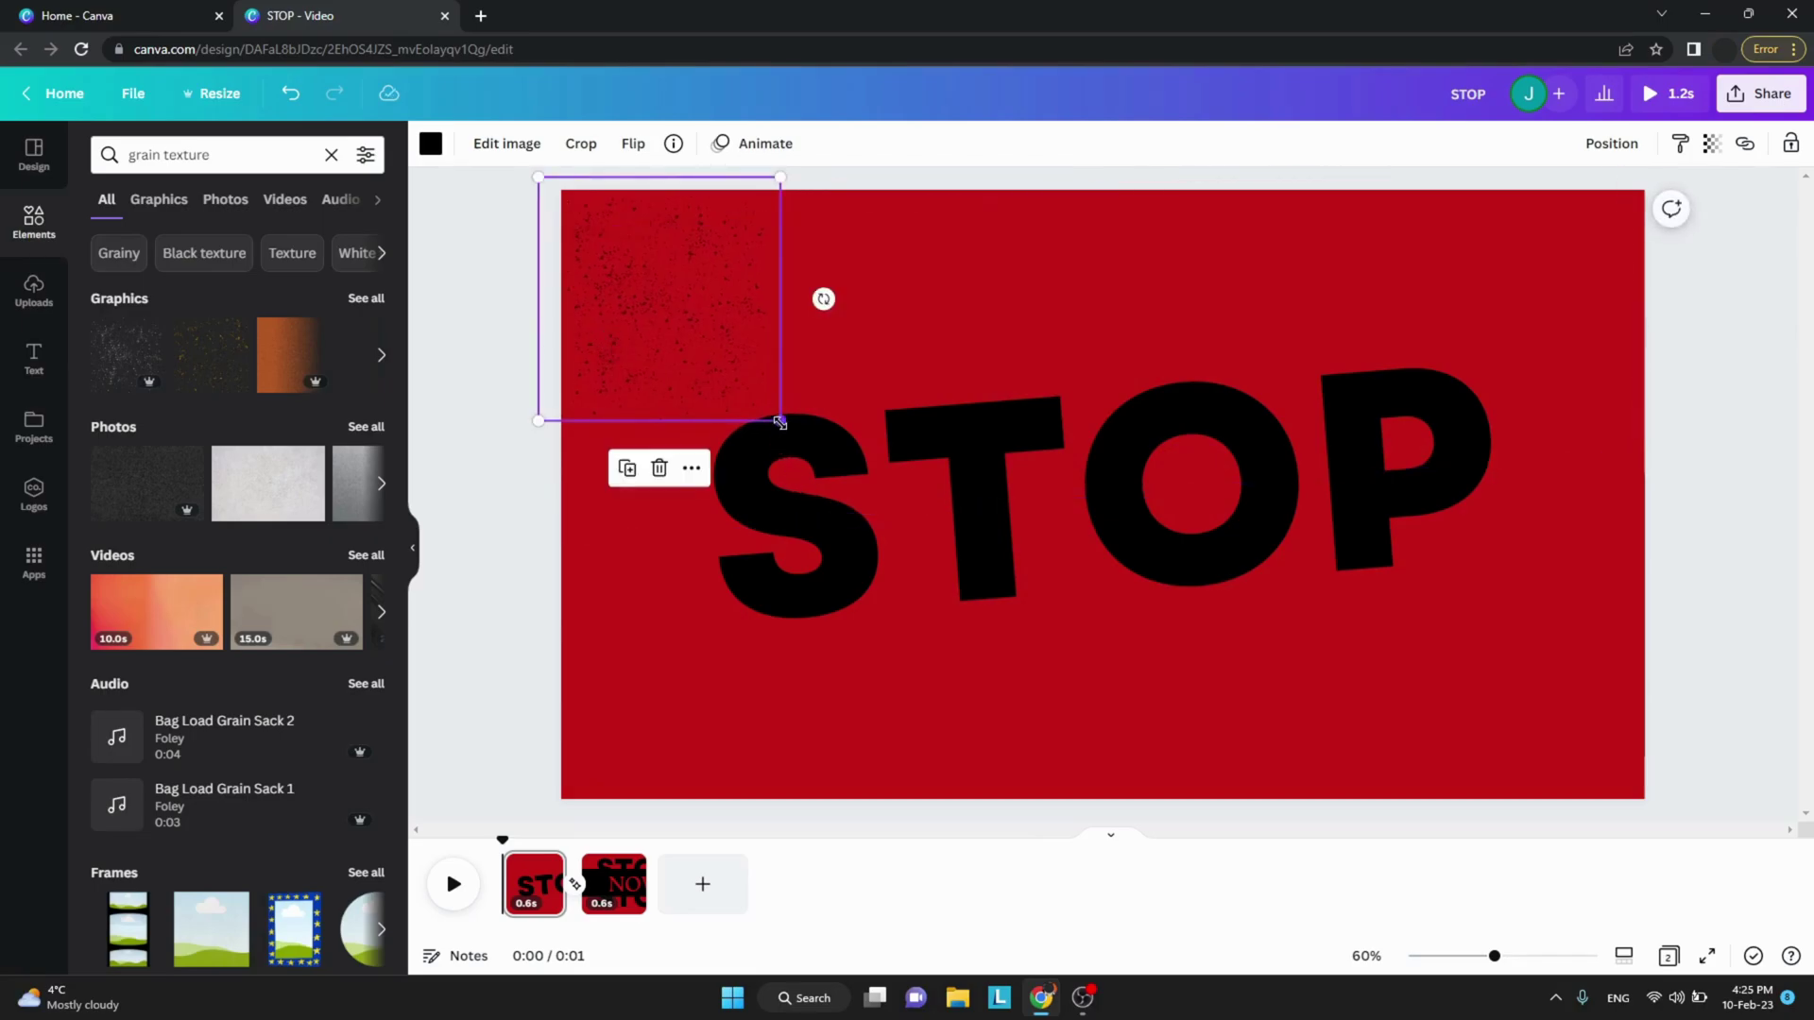
{"action": "left_click_drag", "start_coordinate": [780, 422], "coordinate": [1187, 777]}
{"action": "left_click", "coordinate": [814, 227]}
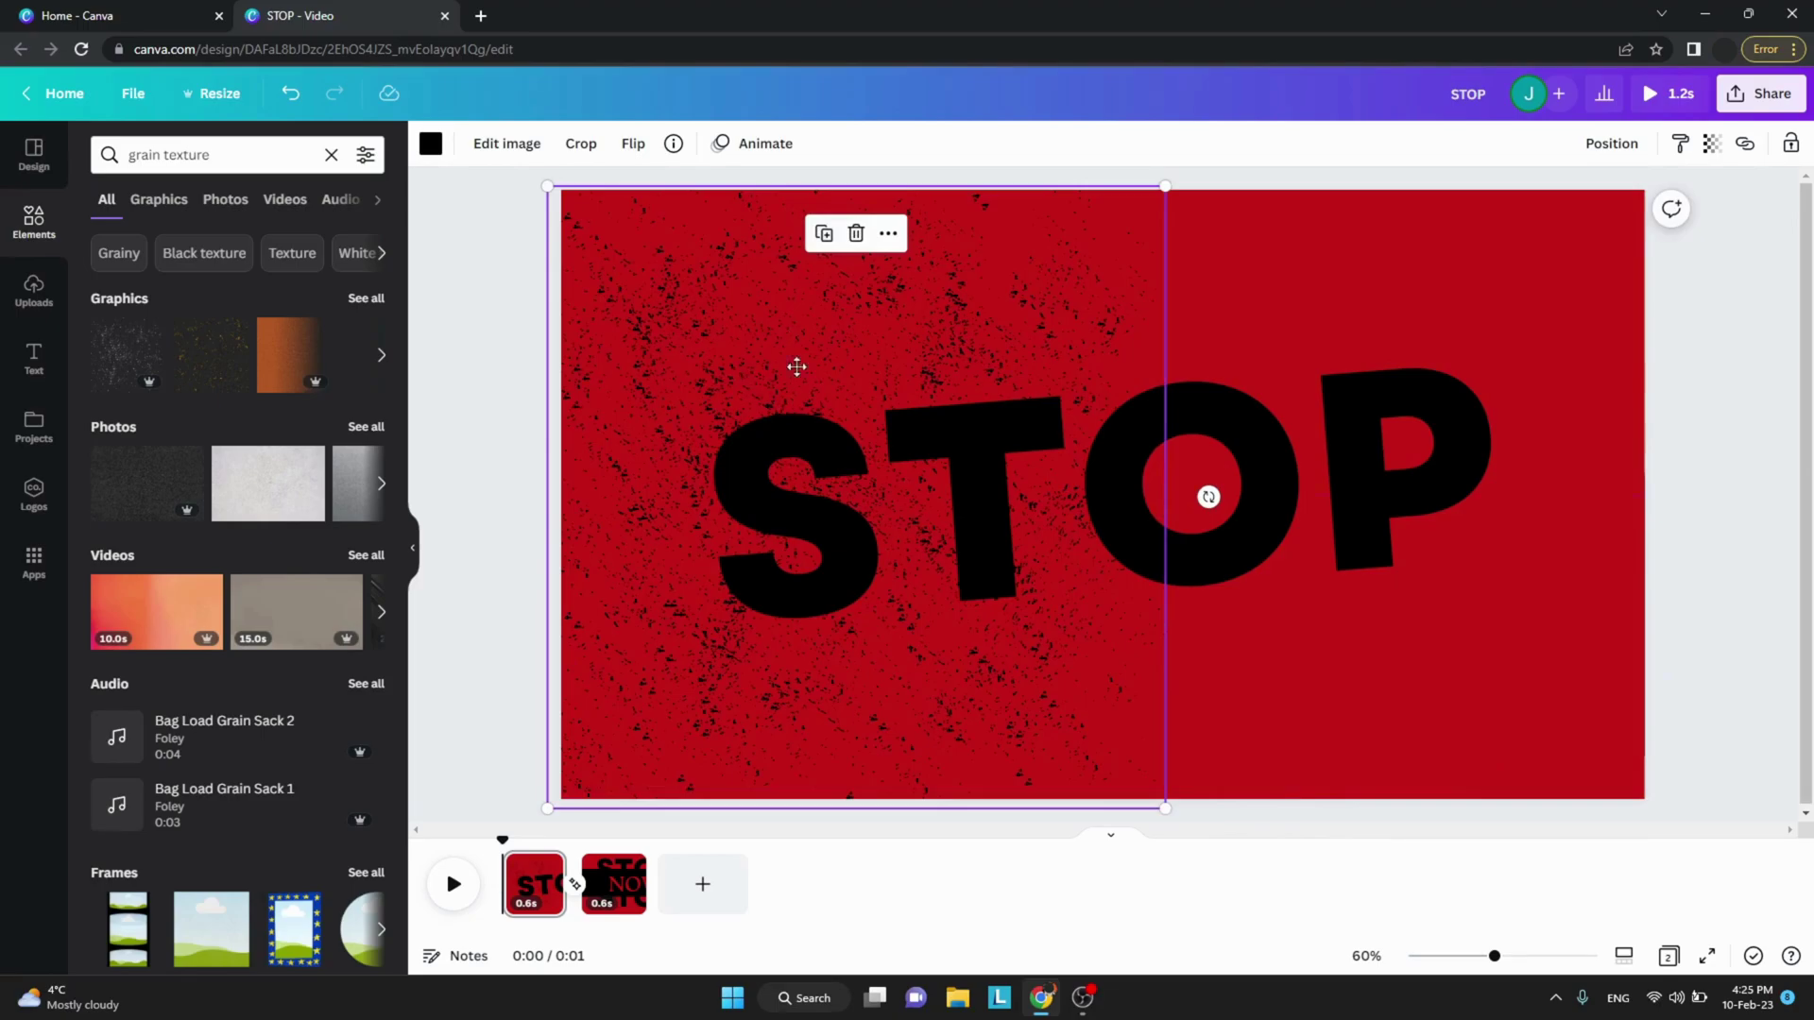
{"action": "left_click_drag", "start_coordinate": [797, 367], "coordinate": [1292, 378]}
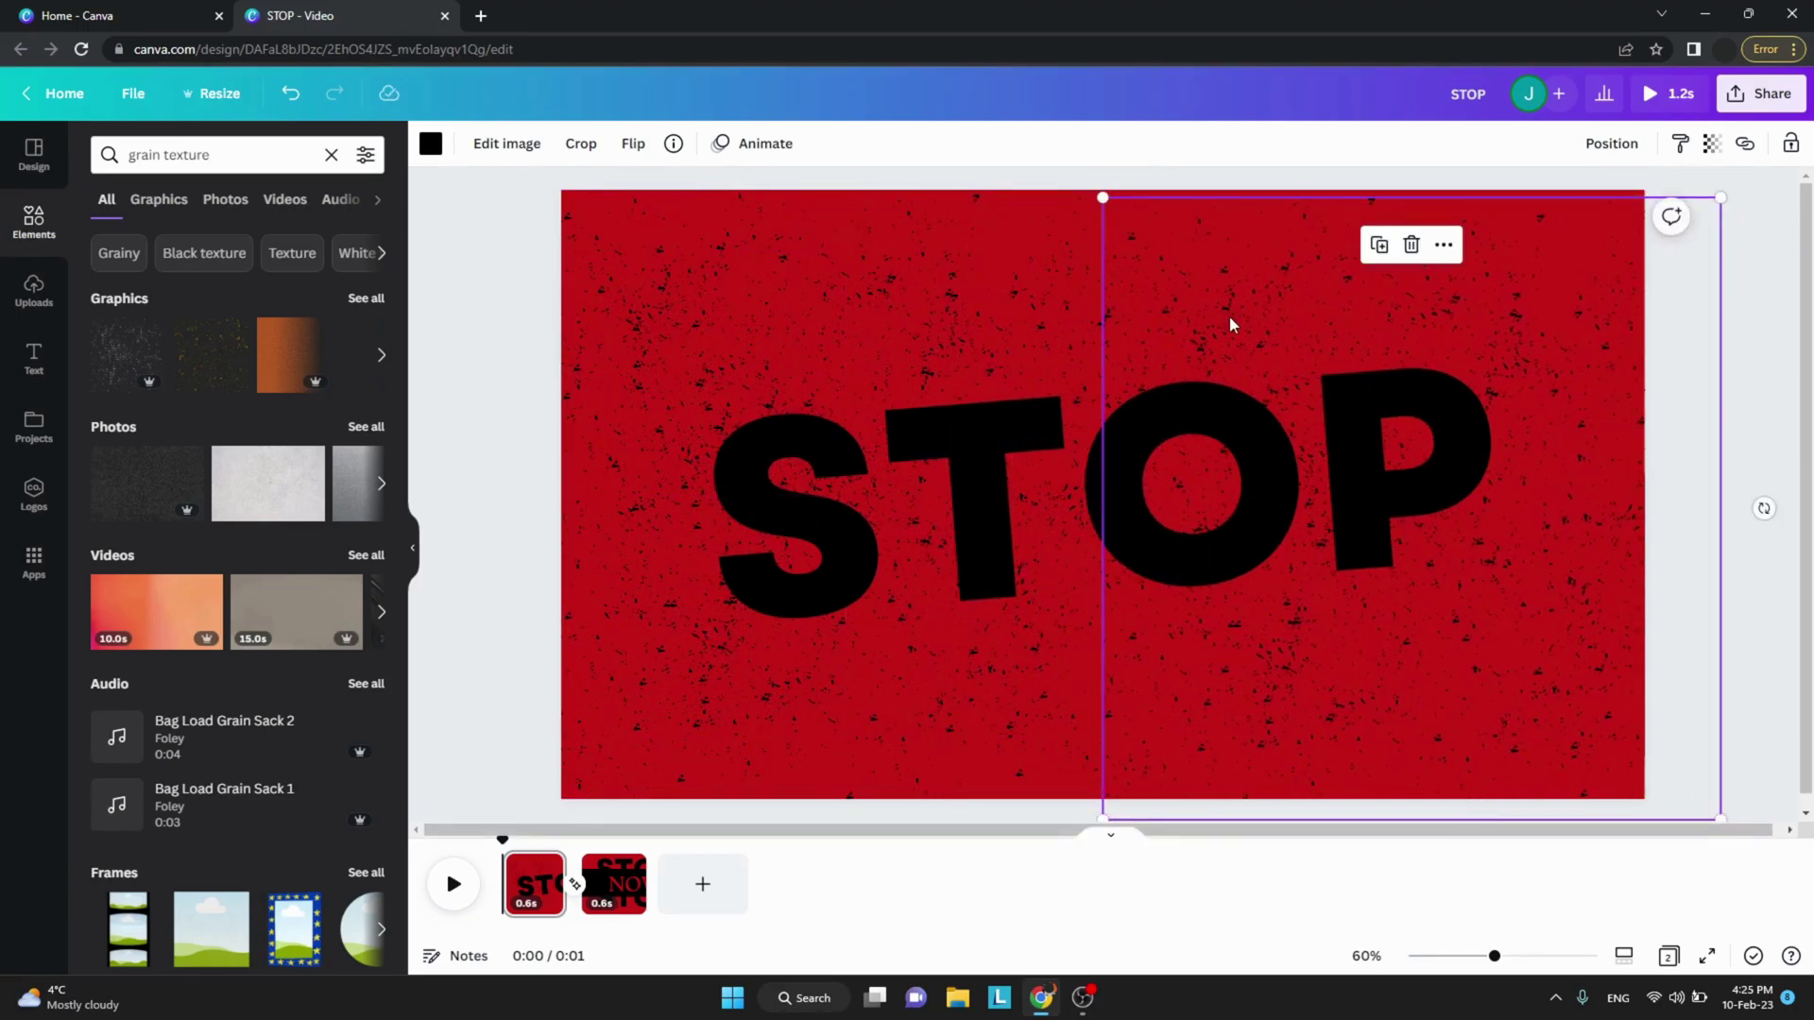
Group the two grain textures and copy the group
{"action": "left_click", "coordinate": [860, 302], "text": "shift"}
{"action": "right_click", "coordinate": [858, 297]}
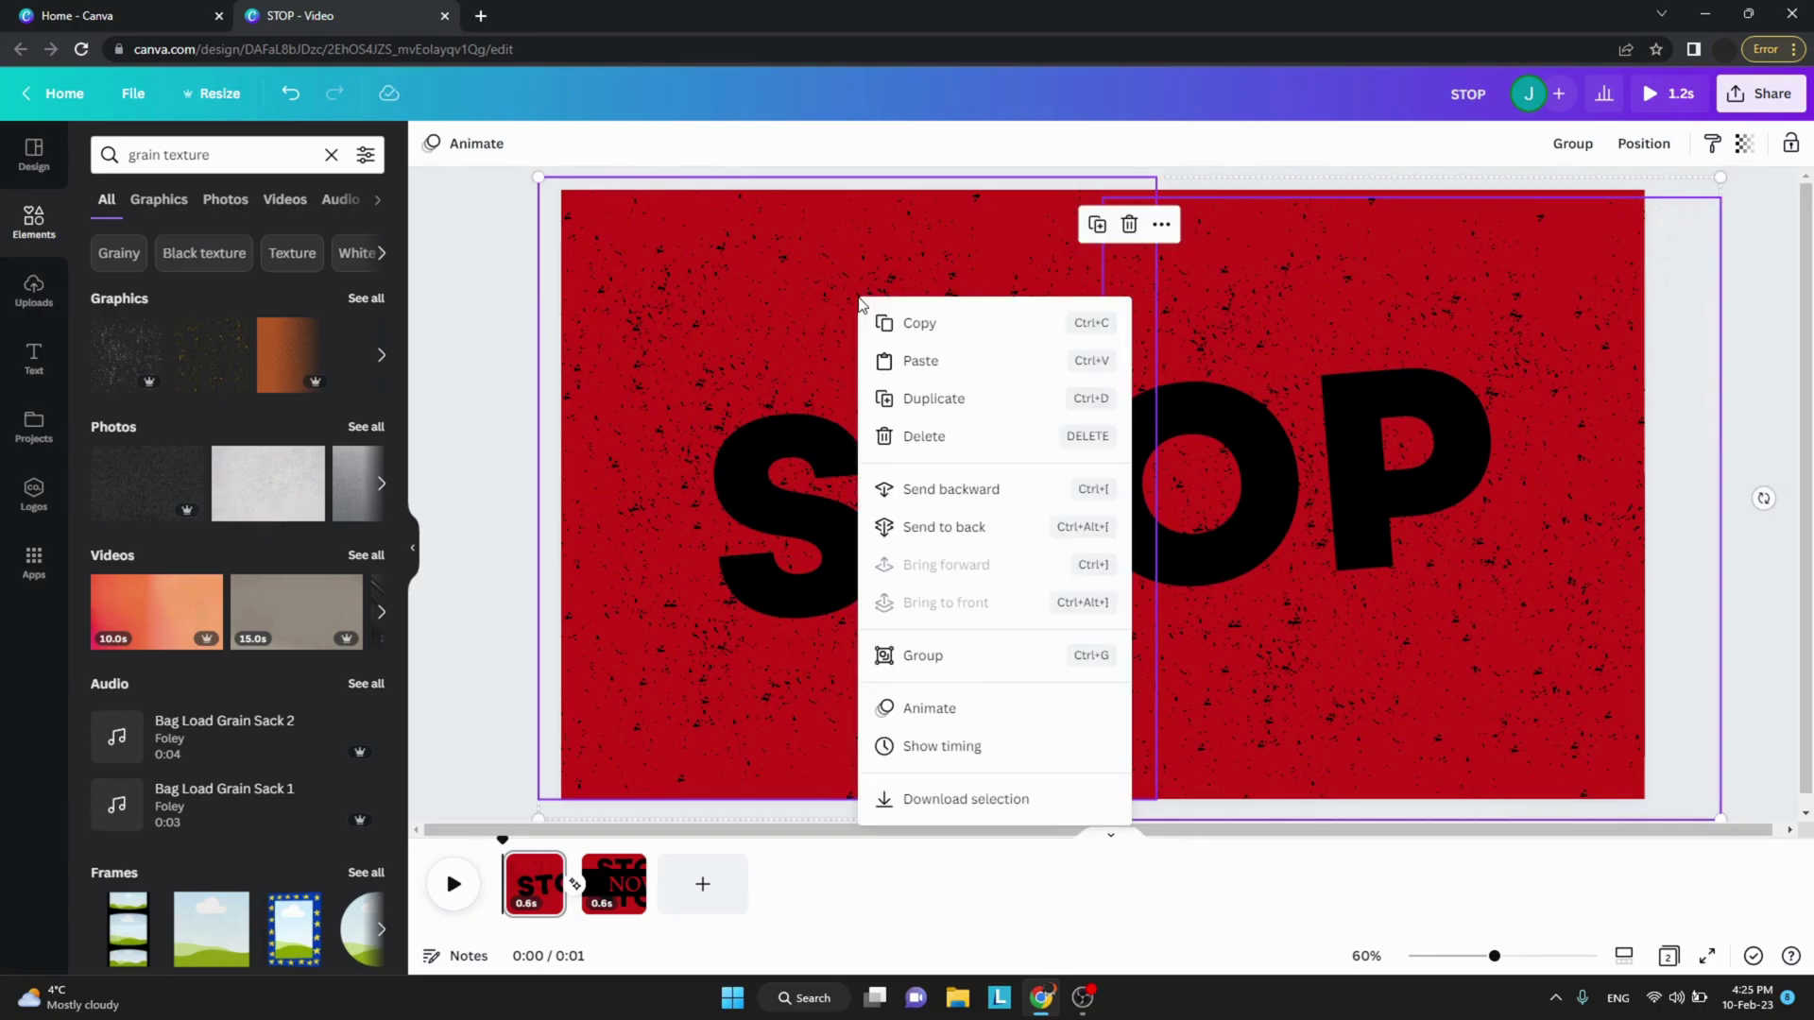
{"action": "left_click", "coordinate": [960, 656]}
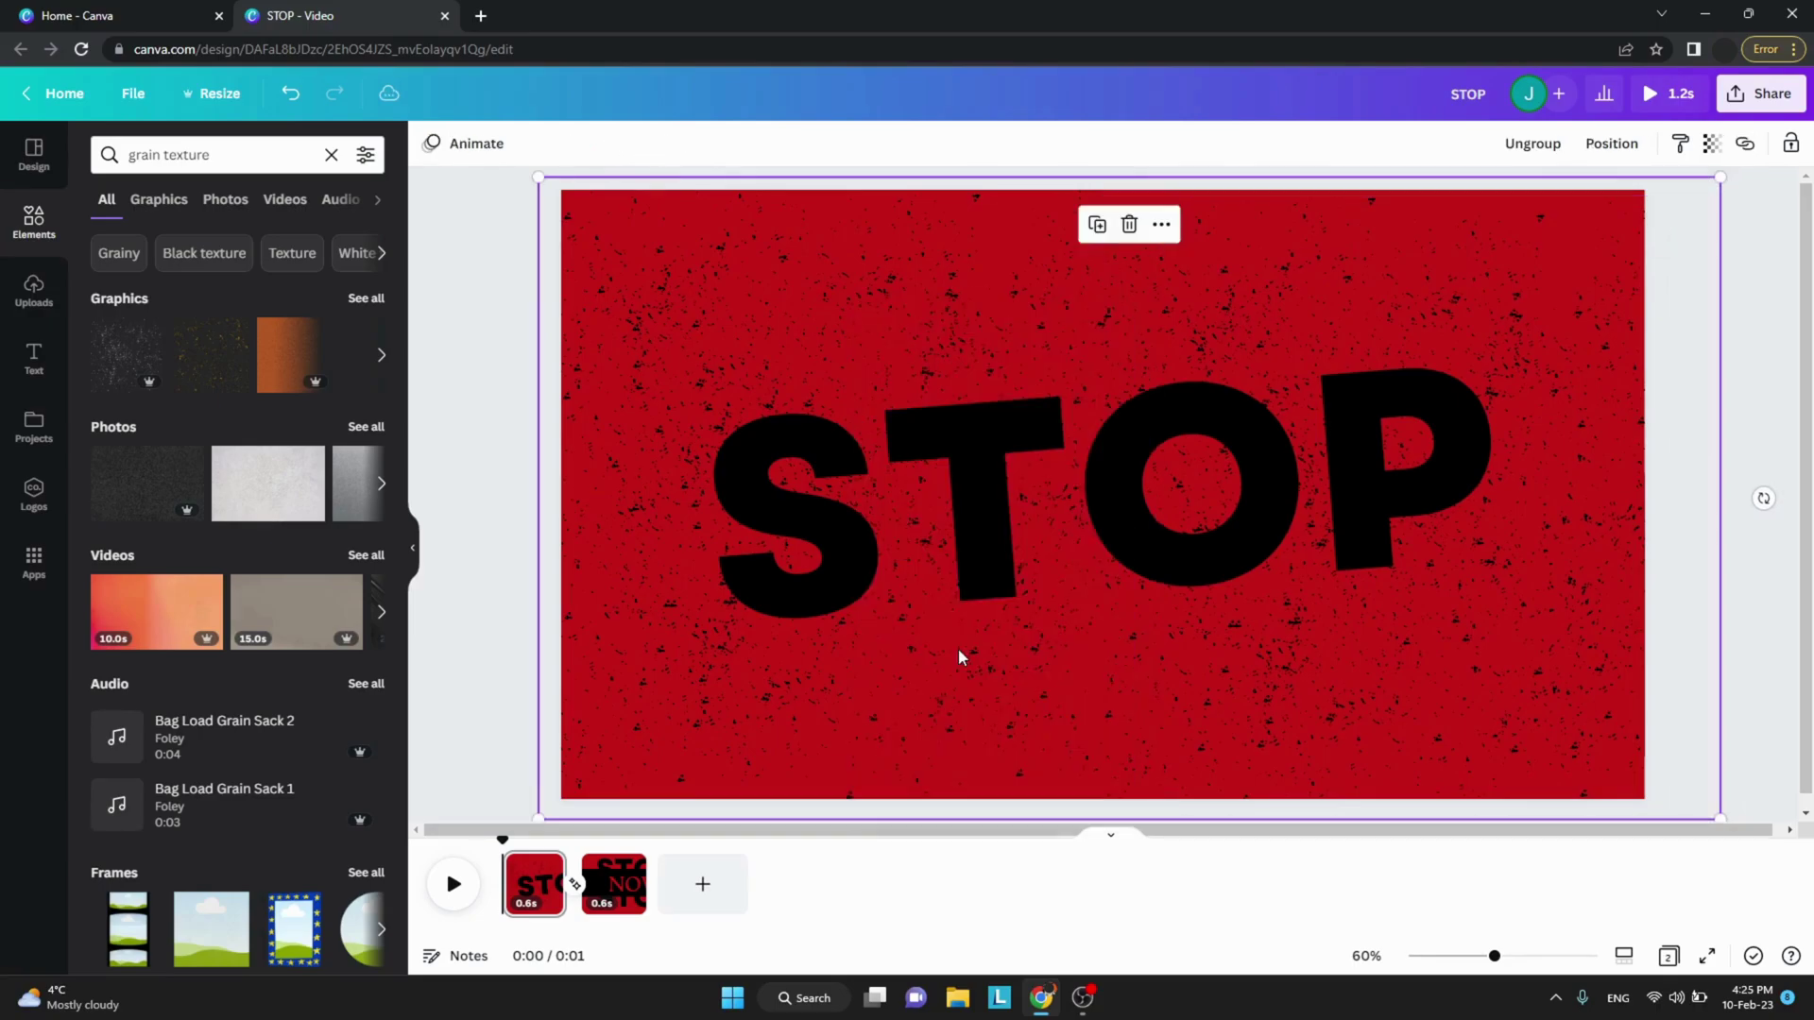
{"action": "left_click", "coordinate": [1161, 225]}
{"action": "left_click", "coordinate": [1215, 202]}
{"action": "left_click", "coordinate": [619, 818]}
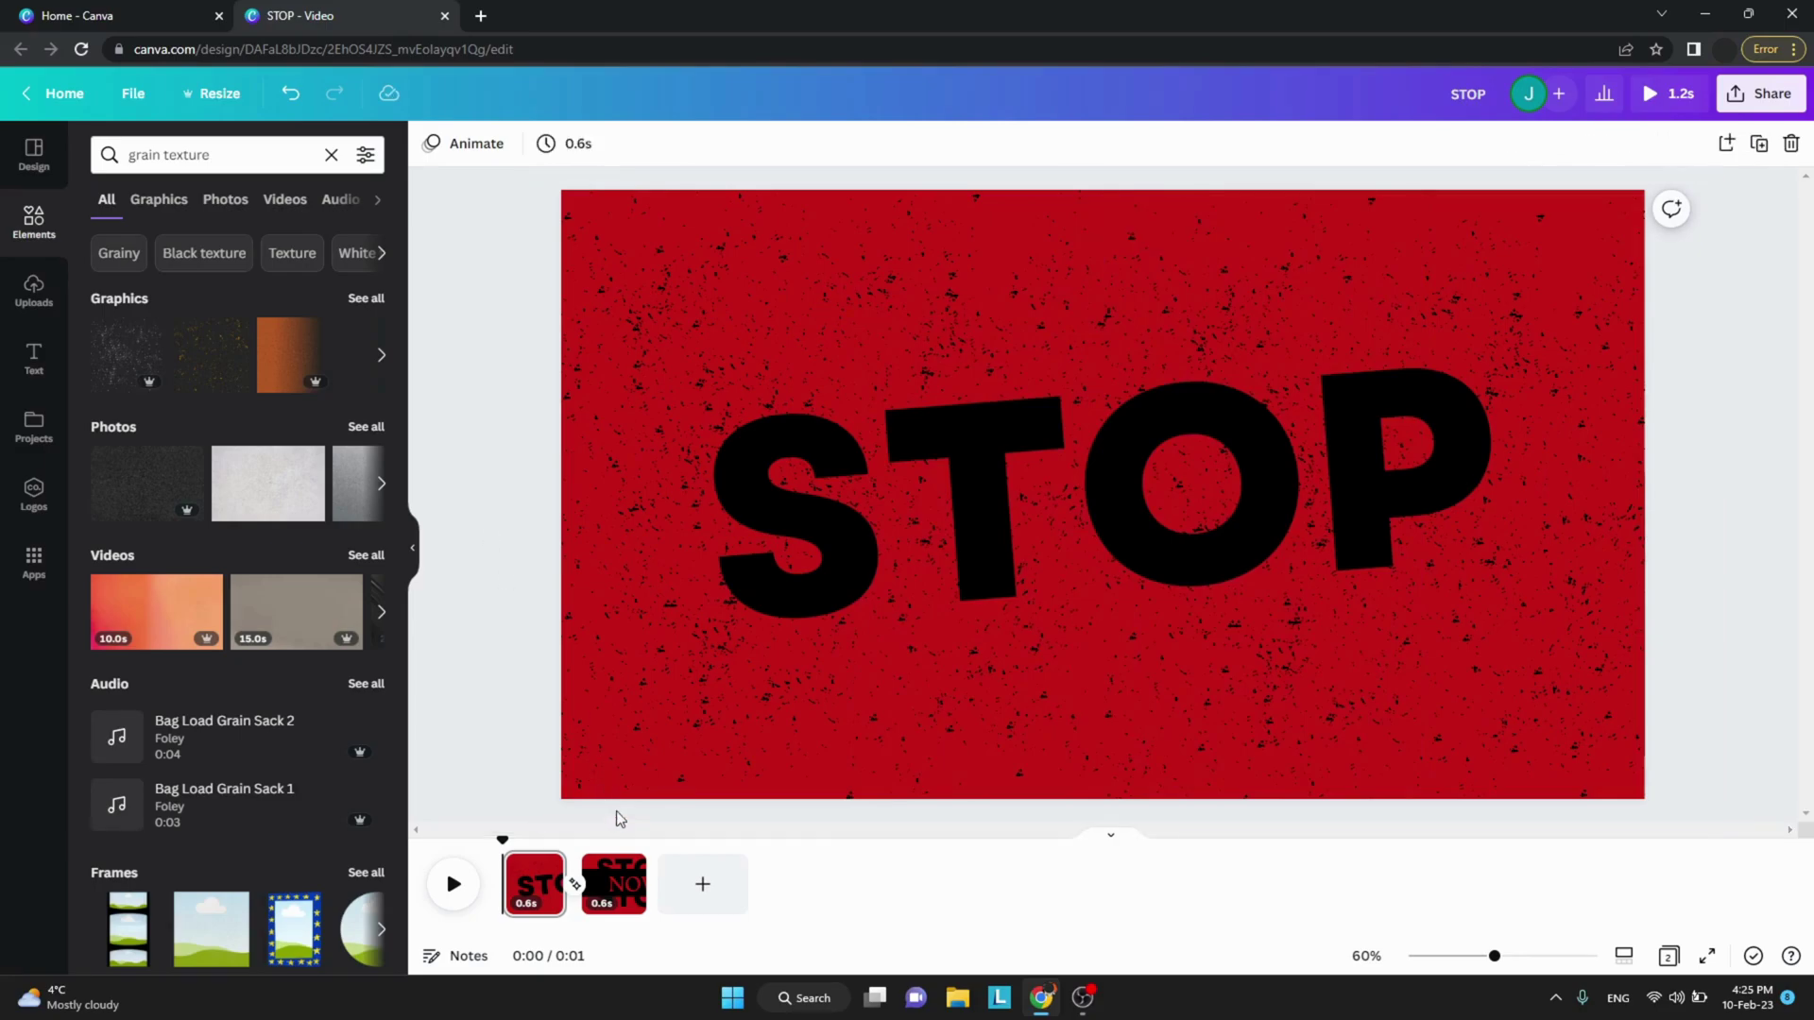
Paste the grain texture group over the STOP NOW page
{"action": "left_click", "coordinate": [613, 878]}
{"action": "right_click", "coordinate": [757, 346]}
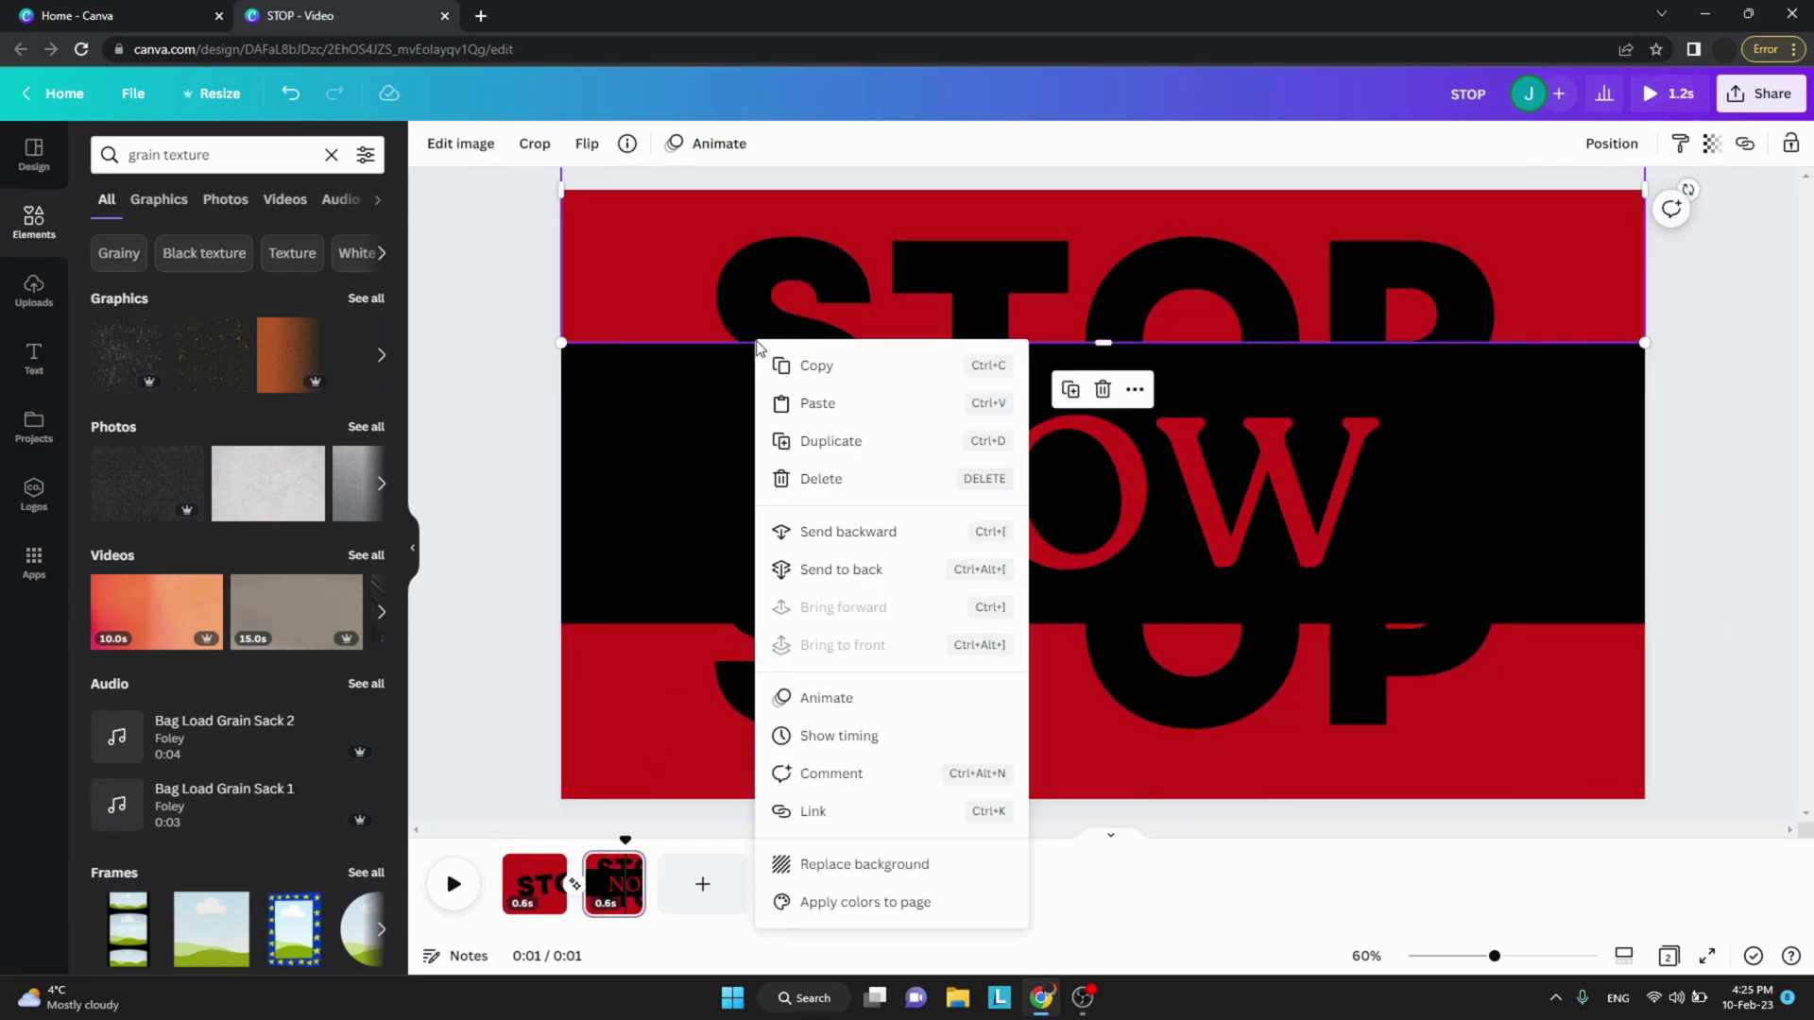
{"action": "left_click", "coordinate": [818, 404]}
{"action": "left_click", "coordinate": [477, 371]}
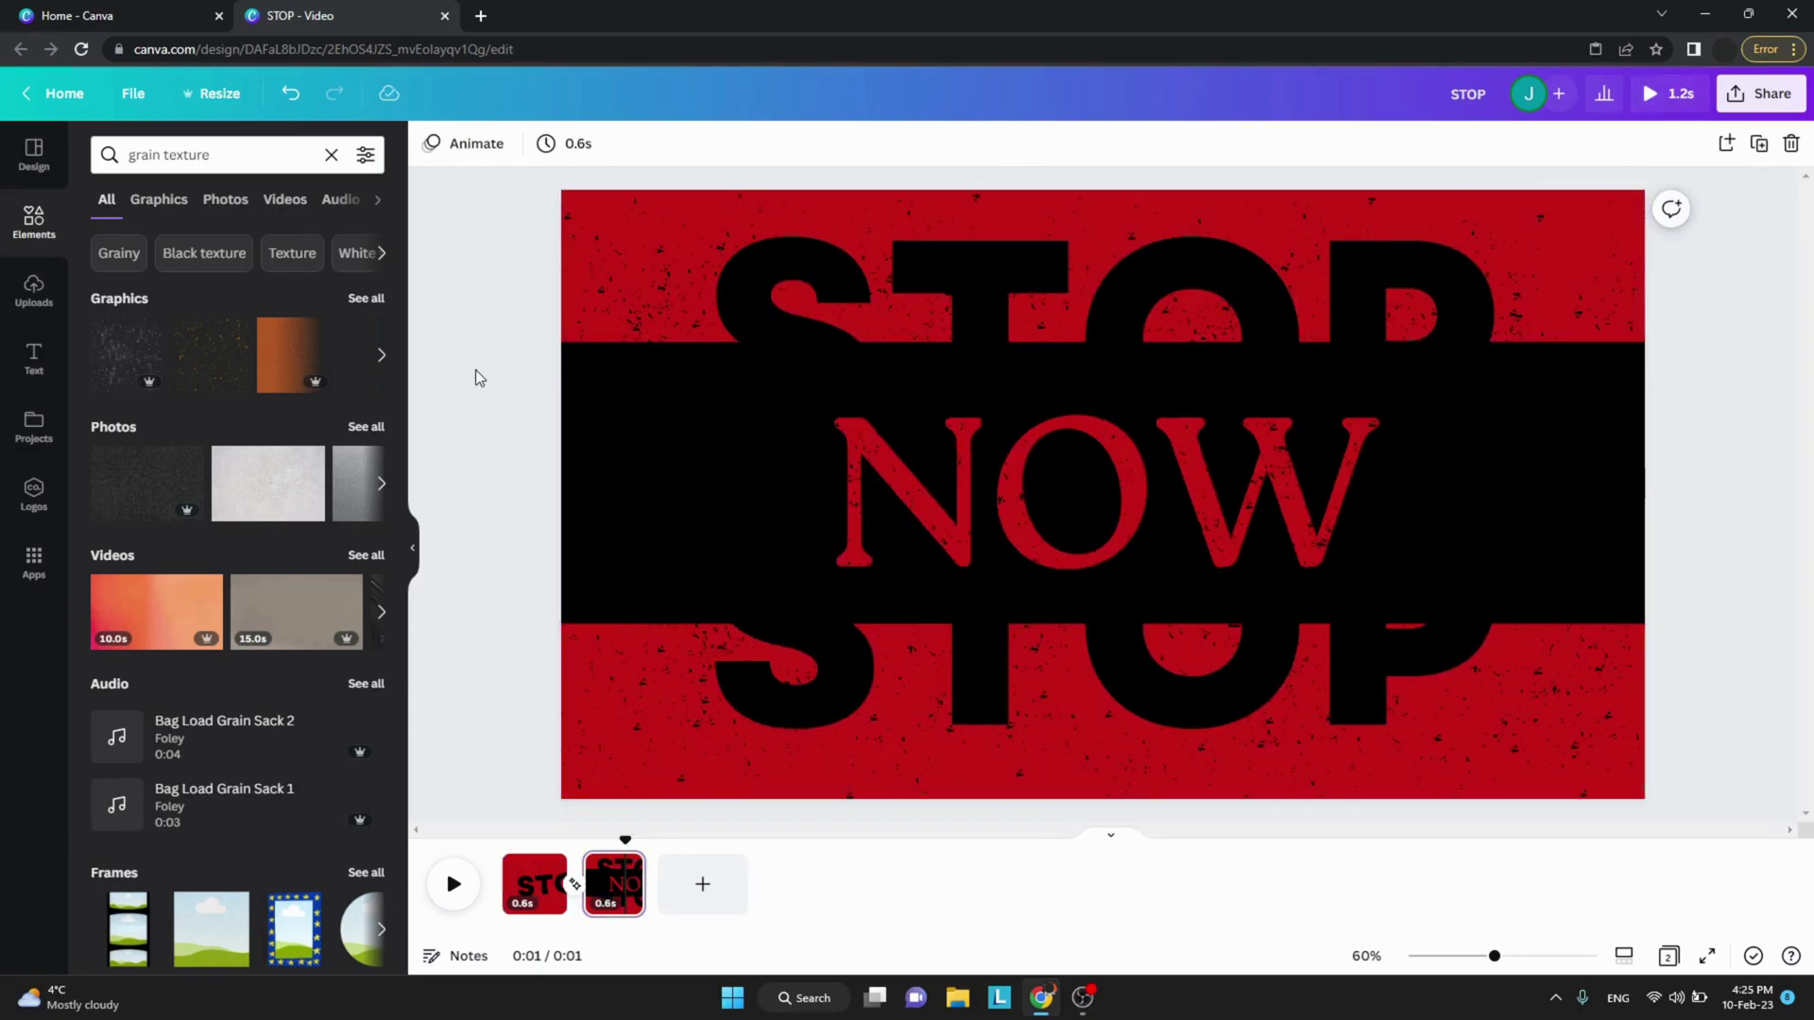
{"action": "scroll", "coordinate": [474, 370], "scroll_direction": "up", "scroll_amount": 2}
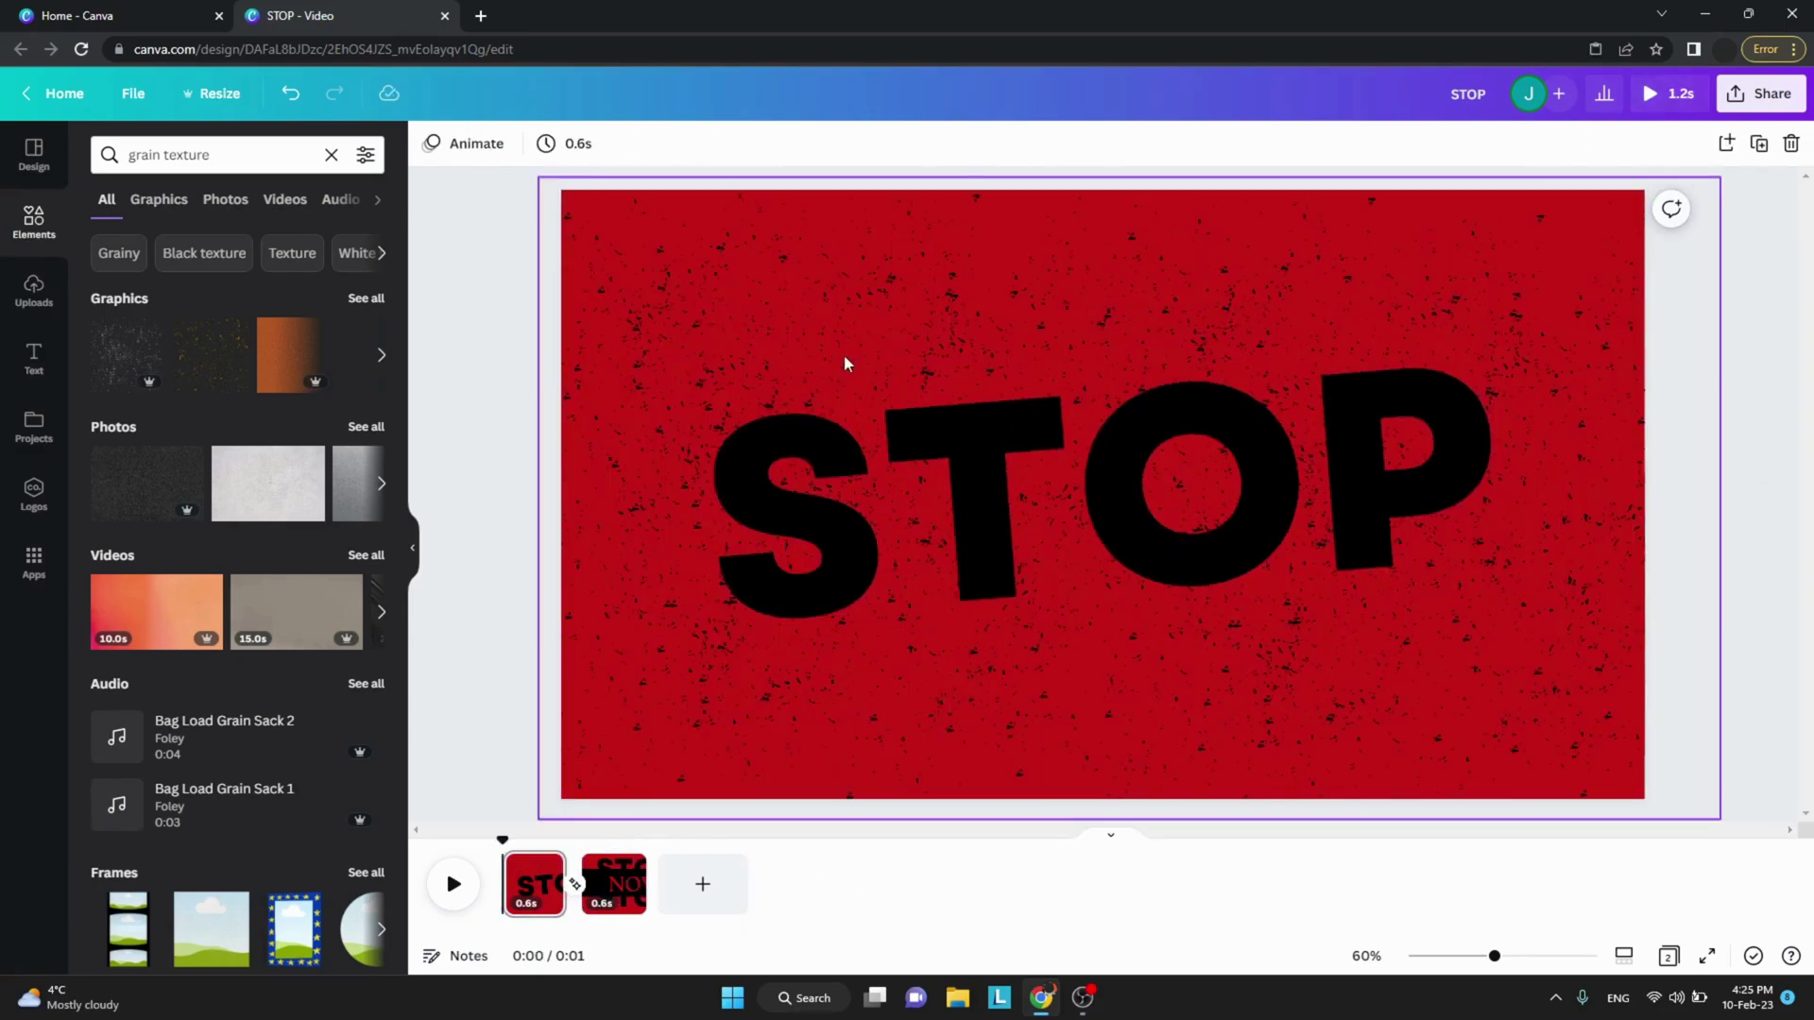
Add the scratched grain texture and enlarge it to cover the entire STOP page
{"action": "left_click", "coordinate": [381, 357]}
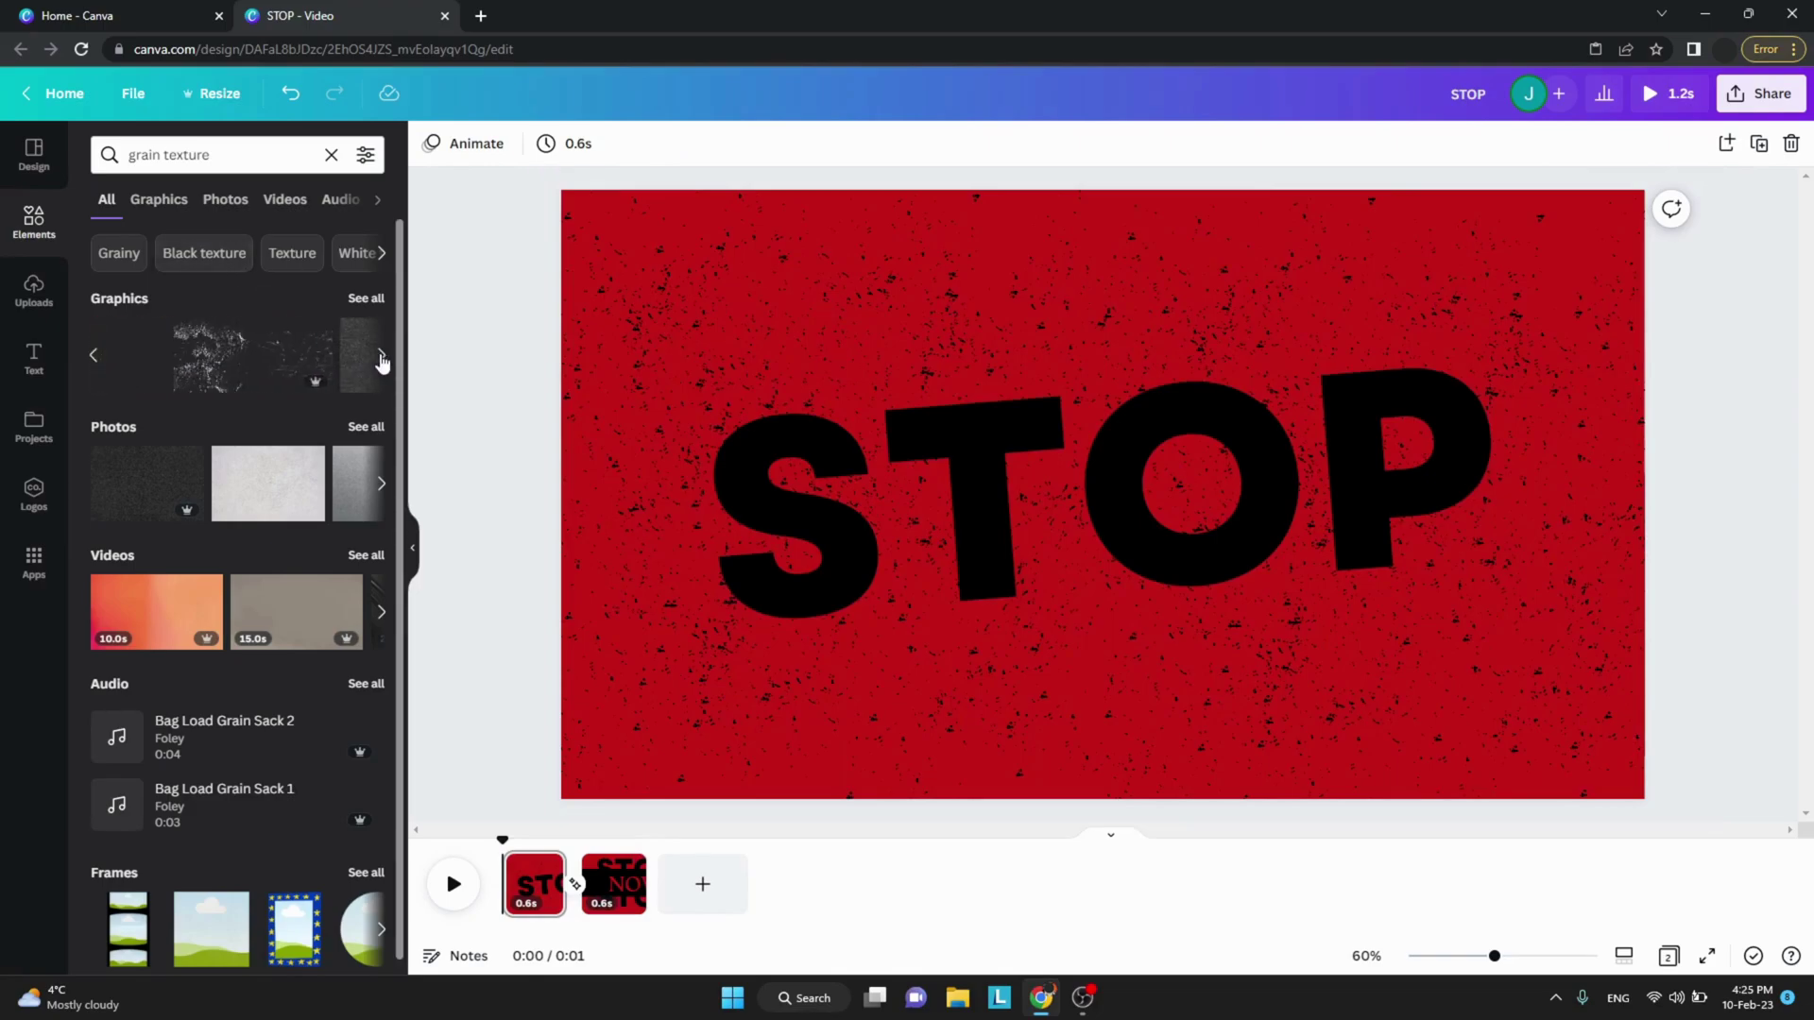
{"action": "left_click", "coordinate": [285, 356]}
{"action": "left_click_drag", "start_coordinate": [1052, 502], "coordinate": [677, 312]}
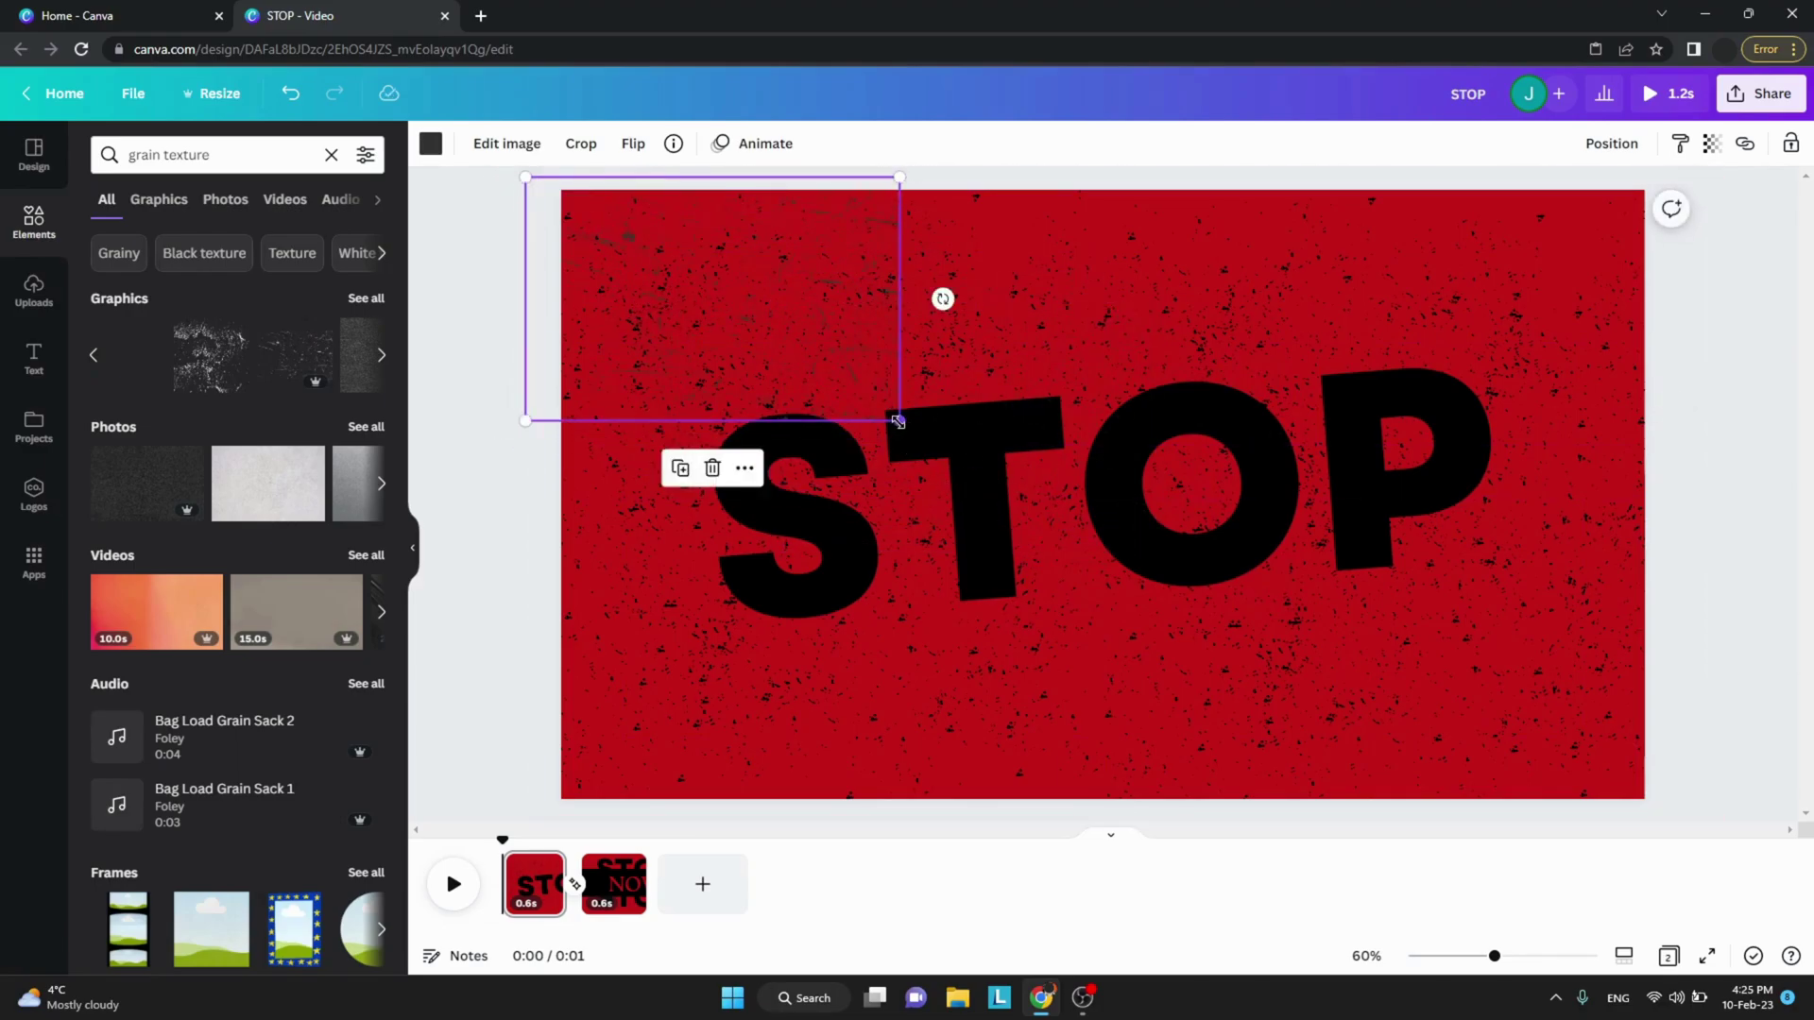
{"action": "left_click_drag", "start_coordinate": [900, 420], "coordinate": [1698, 737]}
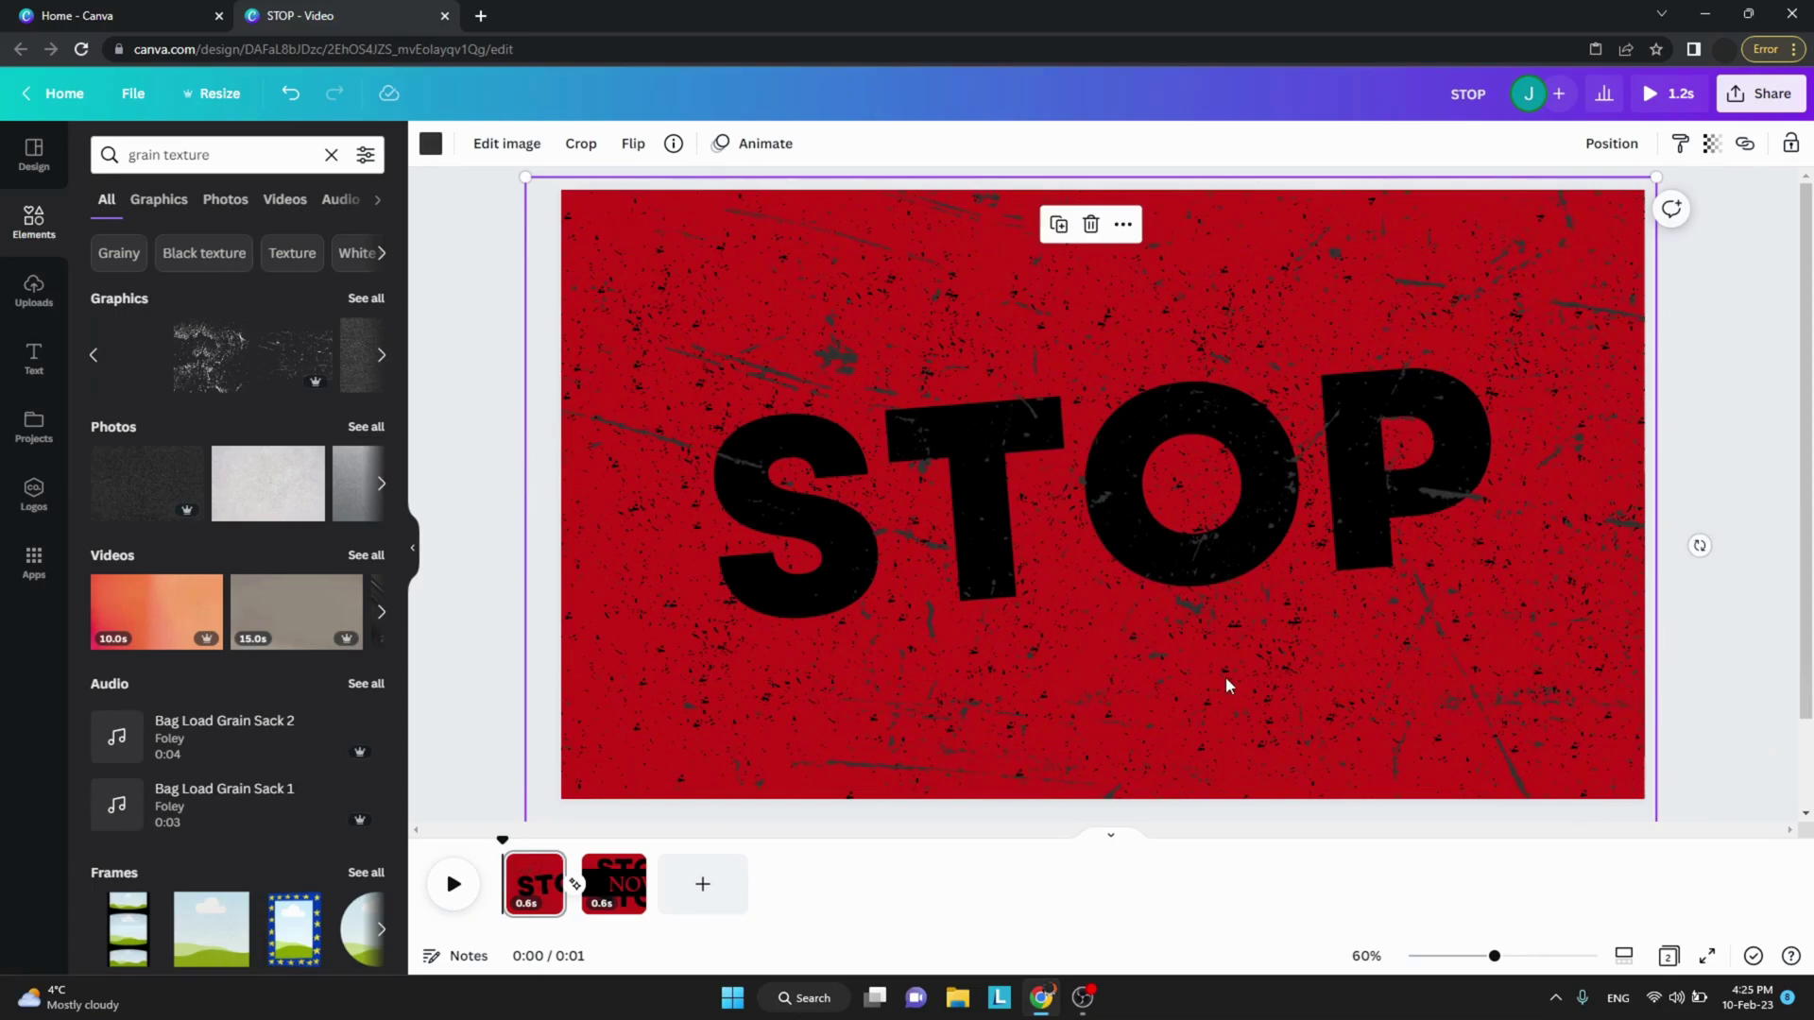
Copy the scratched texture and paste it over the STOP NOW page
{"action": "left_click", "coordinate": [1124, 225]}
{"action": "left_click", "coordinate": [1182, 276]}
{"action": "left_click", "coordinate": [612, 884]}
{"action": "left_click", "coordinate": [699, 428]}
{"action": "right_click", "coordinate": [699, 429]}
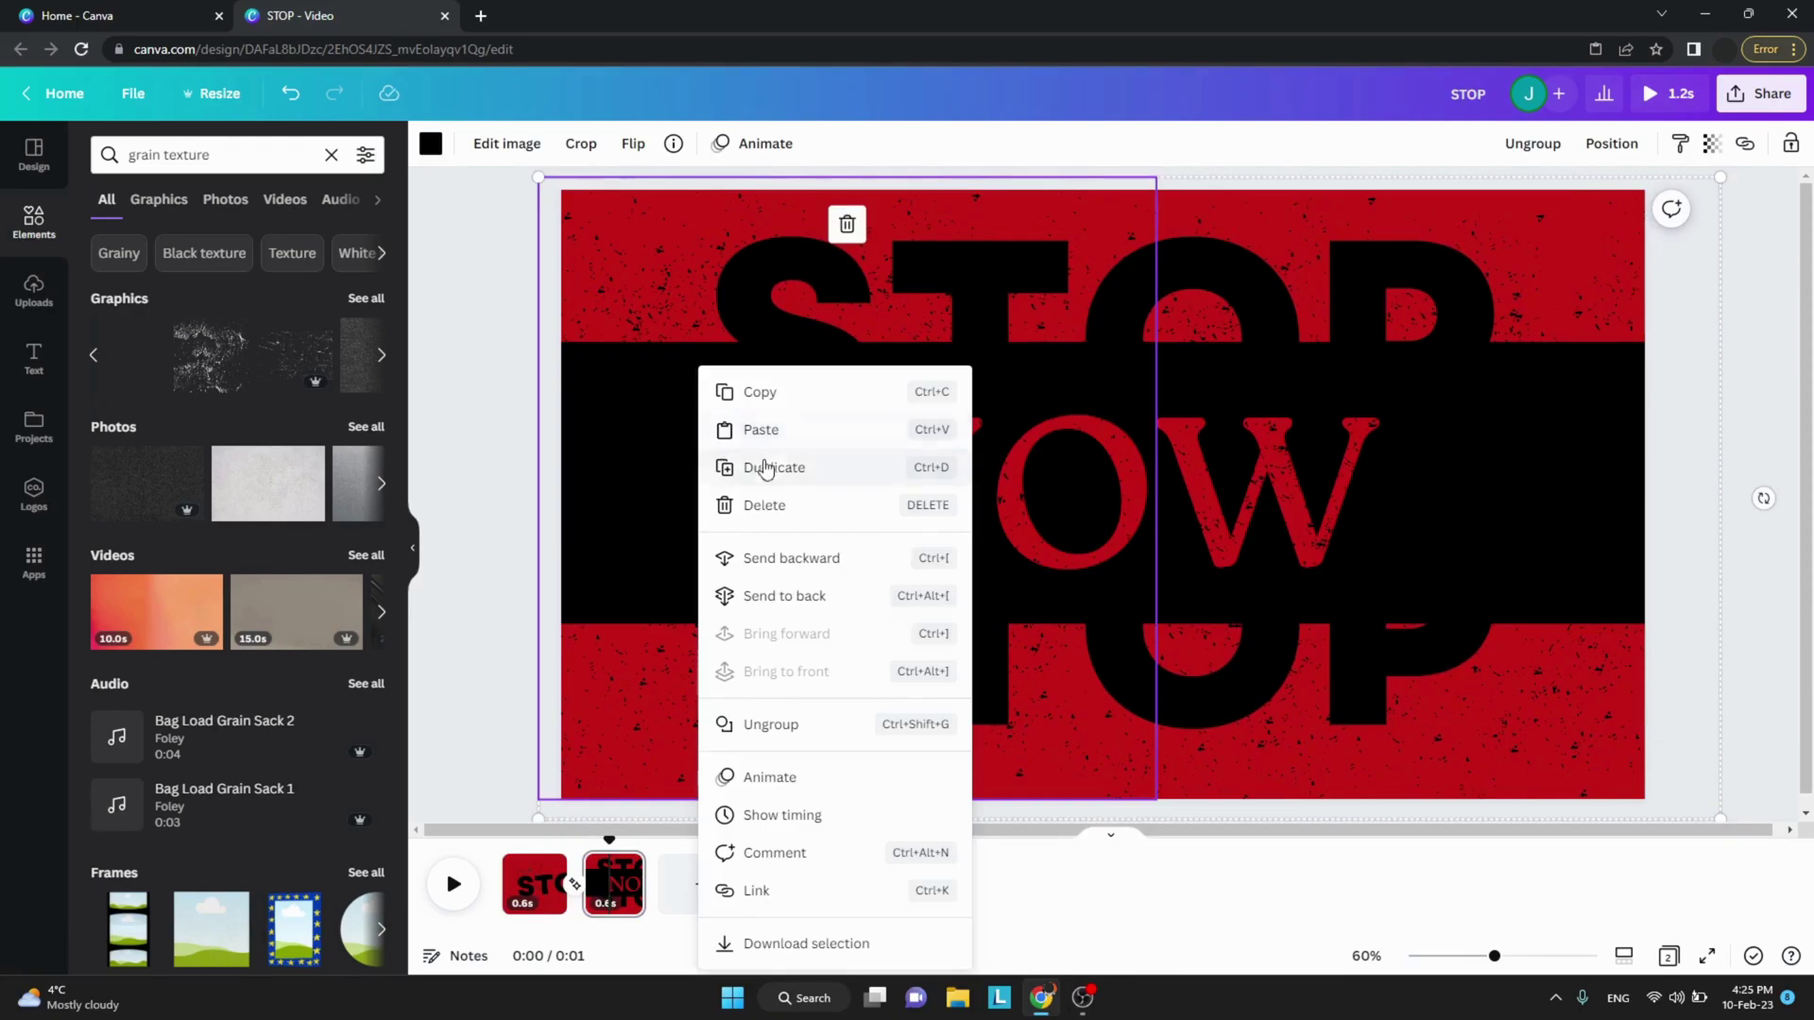
{"action": "left_click", "coordinate": [784, 430]}
{"action": "left_click", "coordinate": [496, 434]}
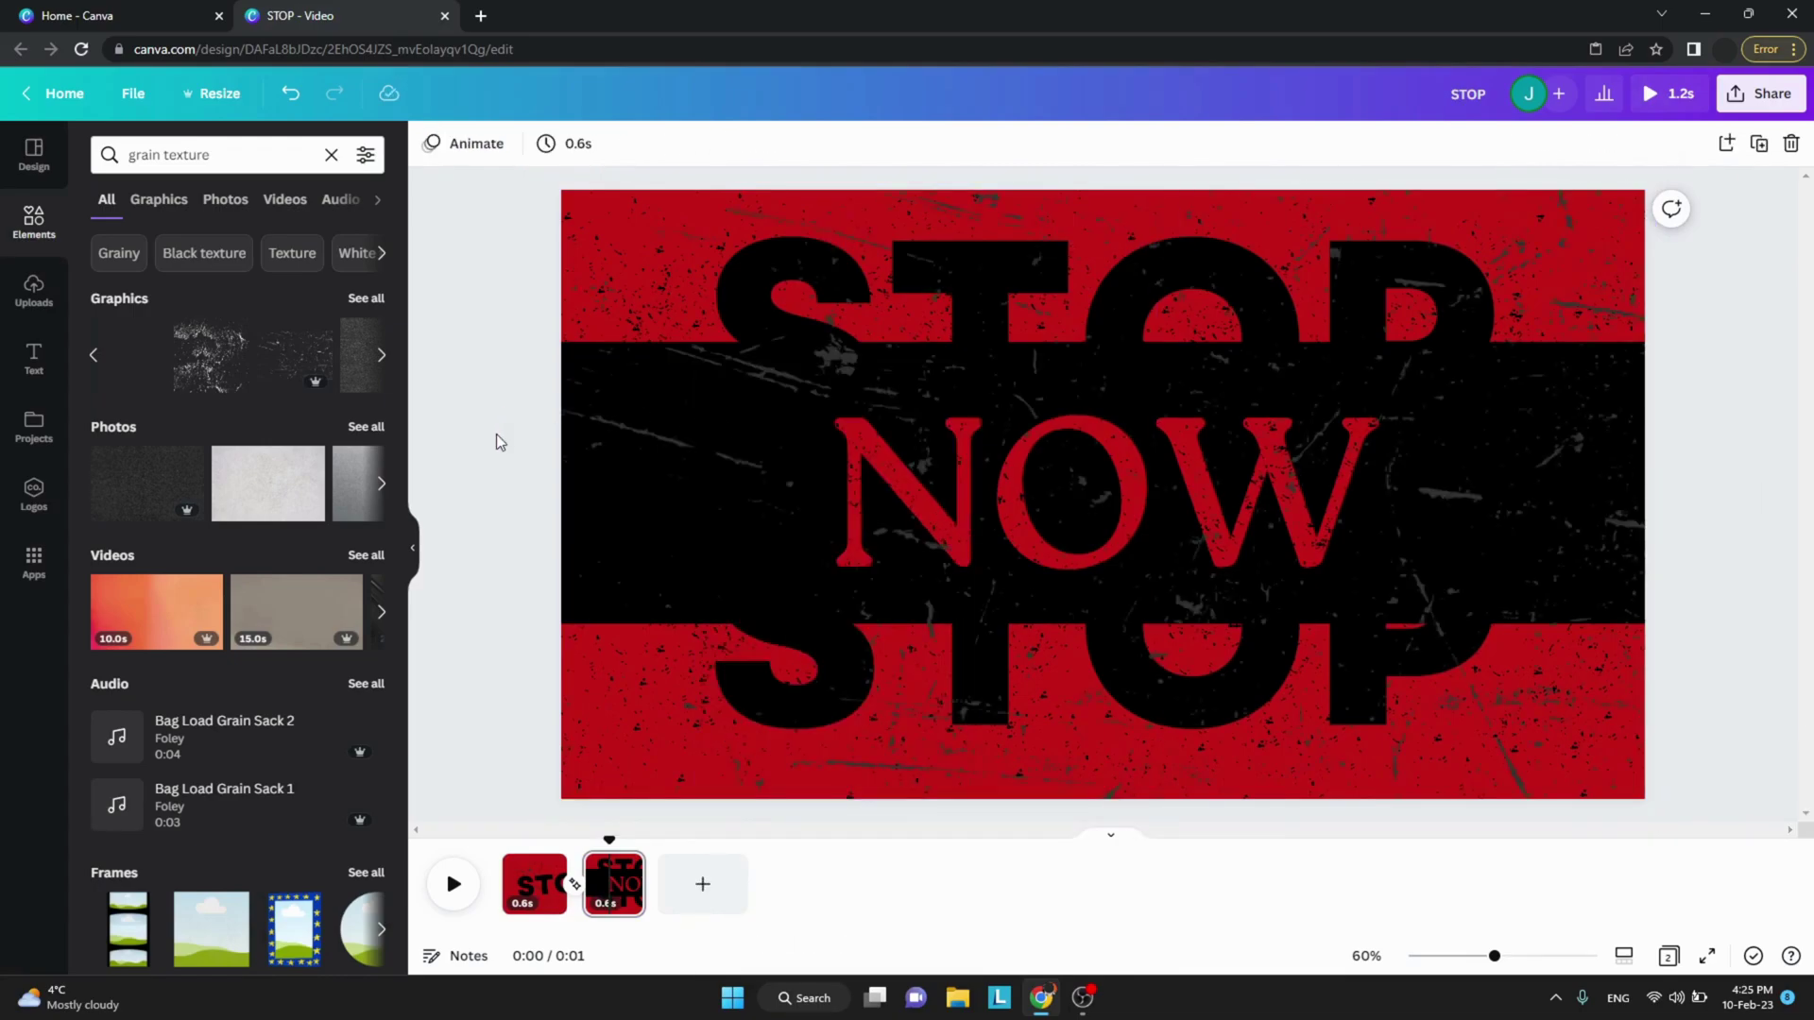
{"action": "left_click", "coordinate": [1668, 92]}
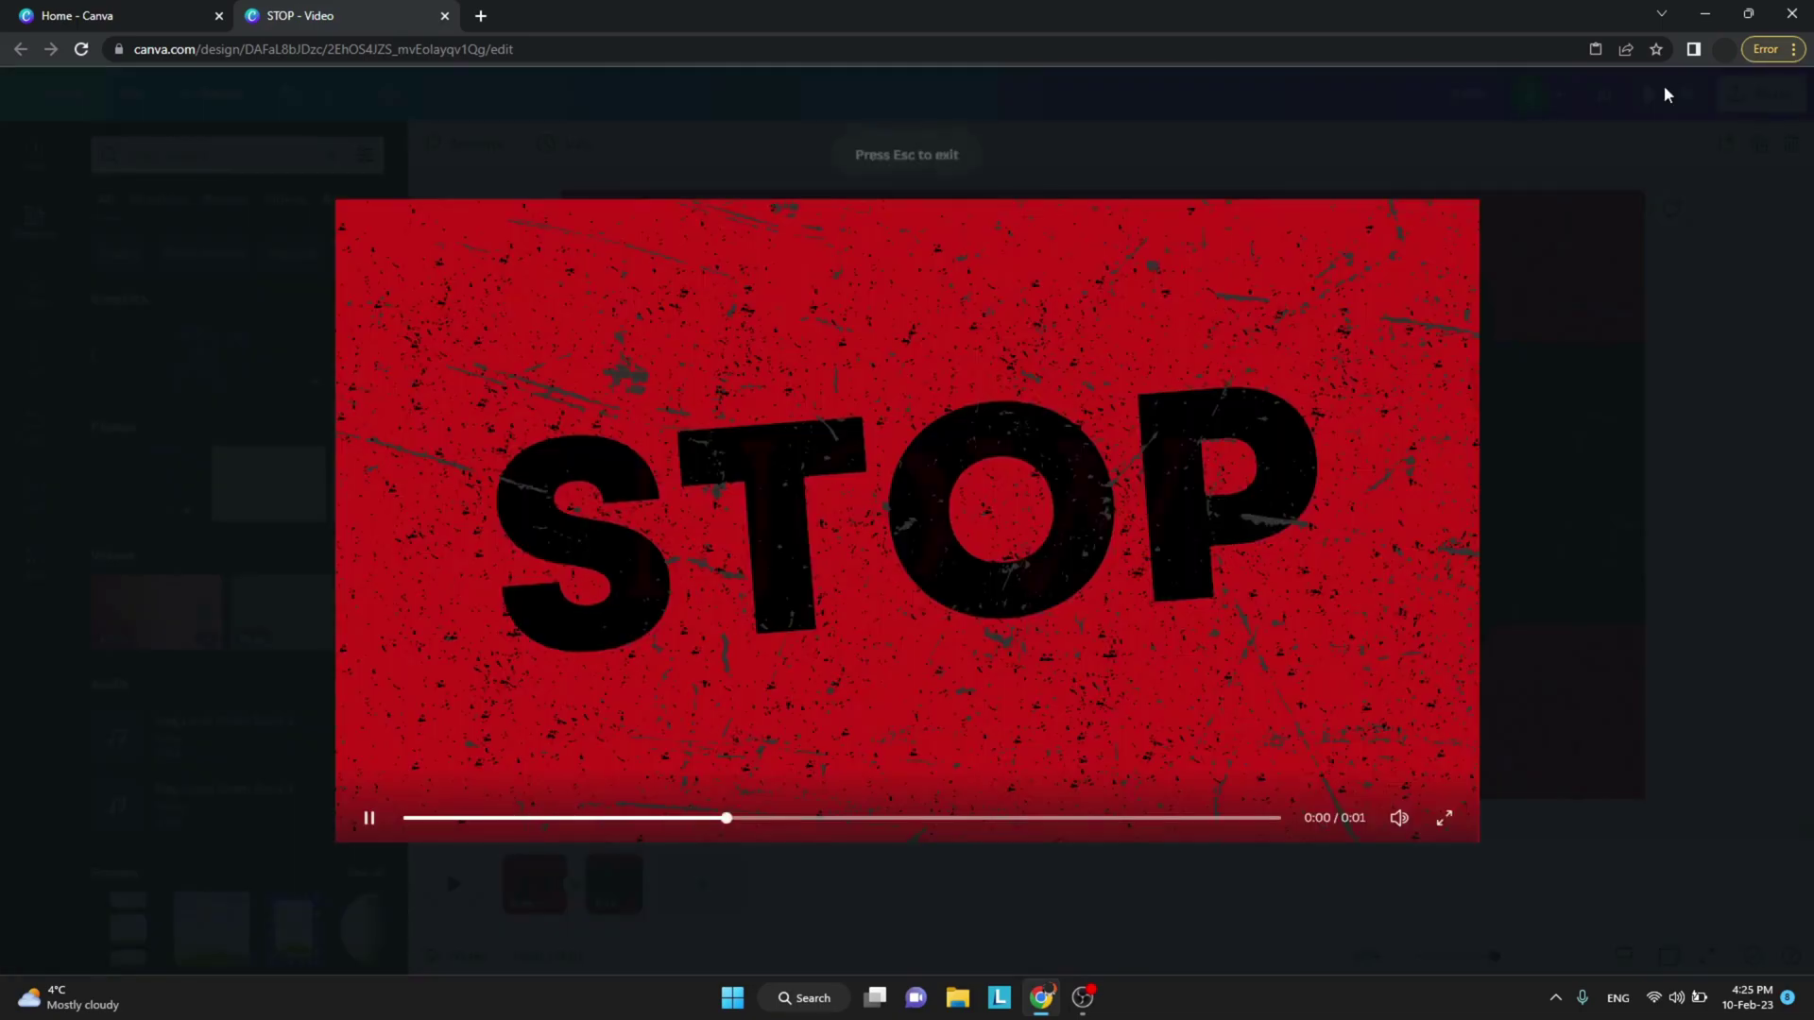
{"action": "left_click", "coordinate": [1660, 404]}
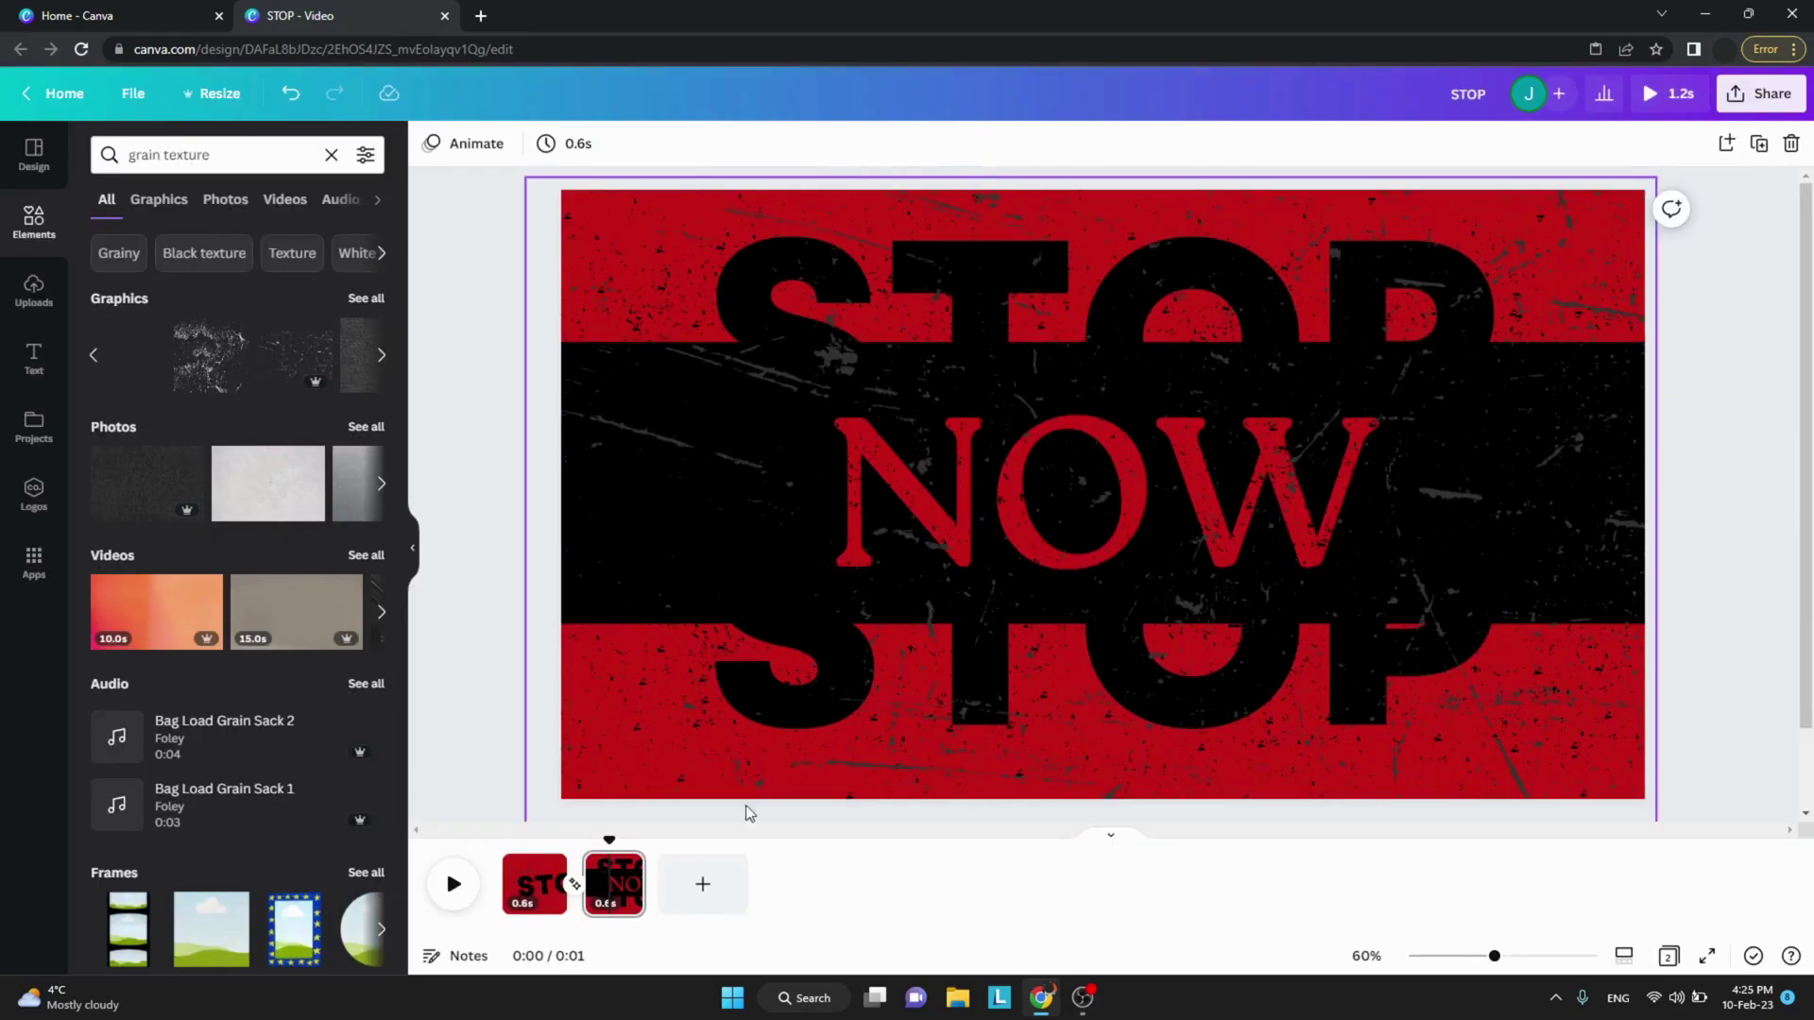
{"action": "left_click", "coordinate": [453, 887]}
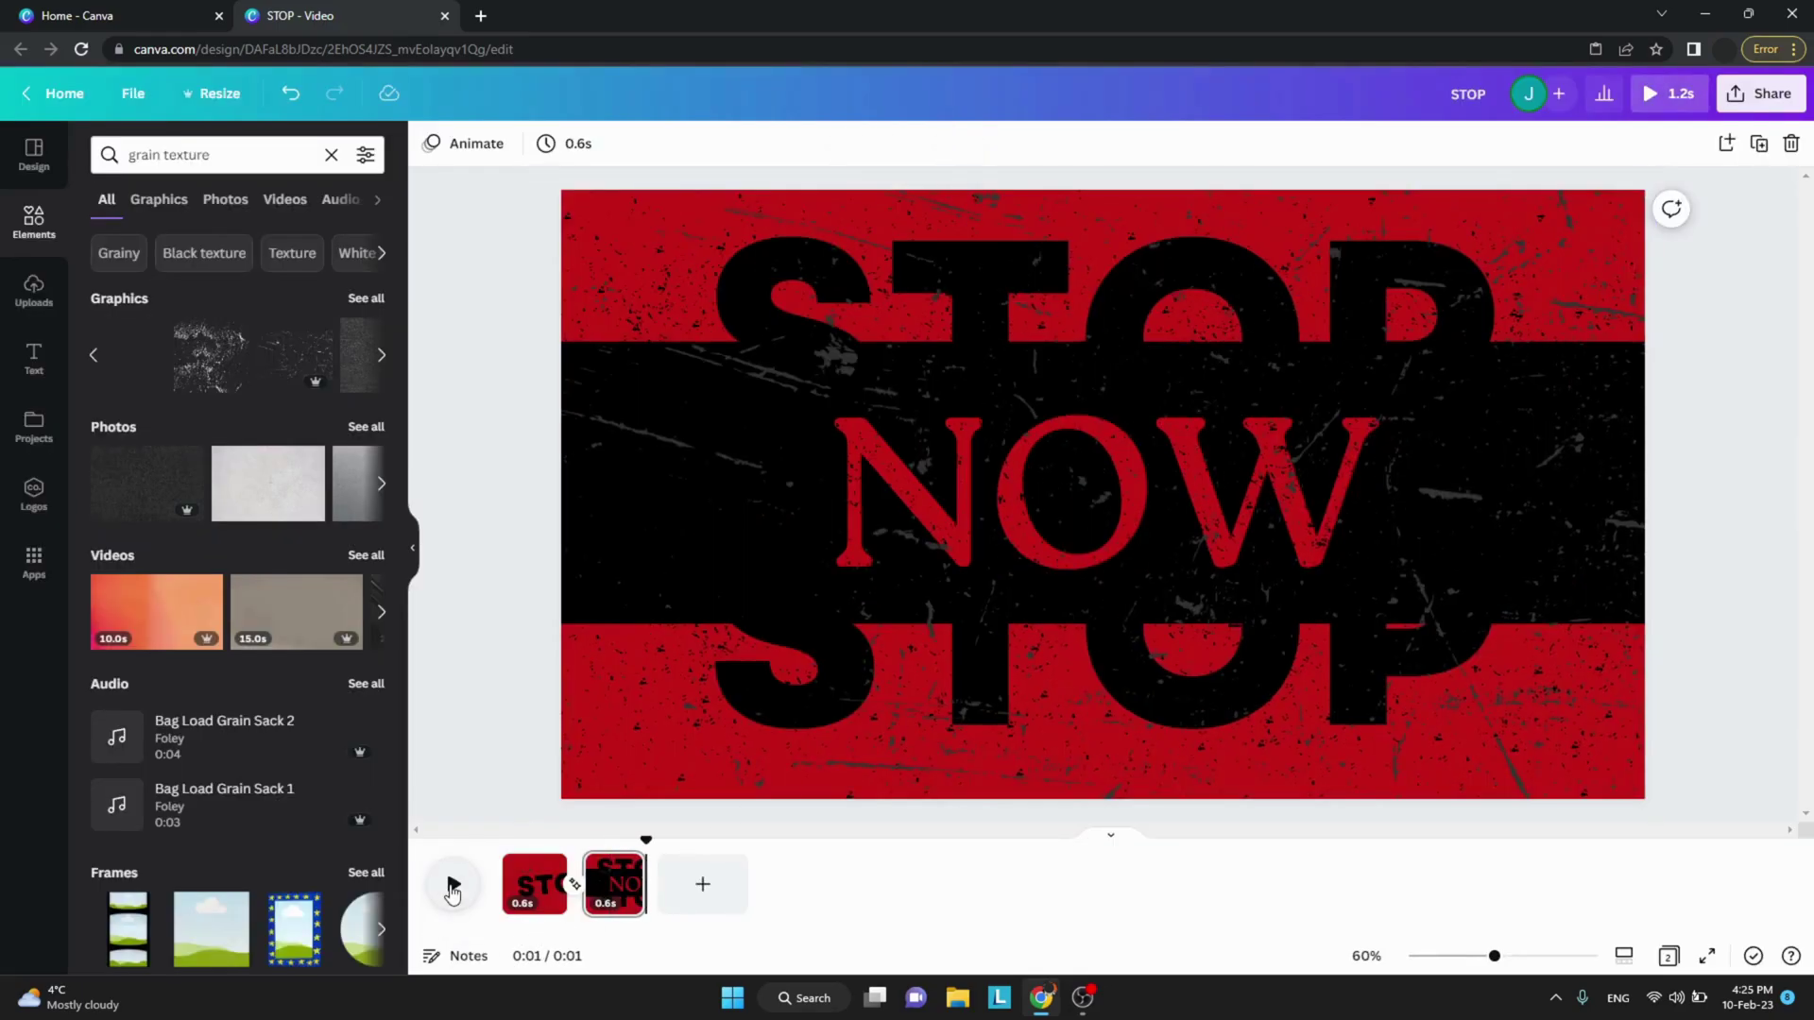
{"action": "left_click", "coordinate": [452, 887]}
{"action": "left_click", "coordinate": [453, 886]}
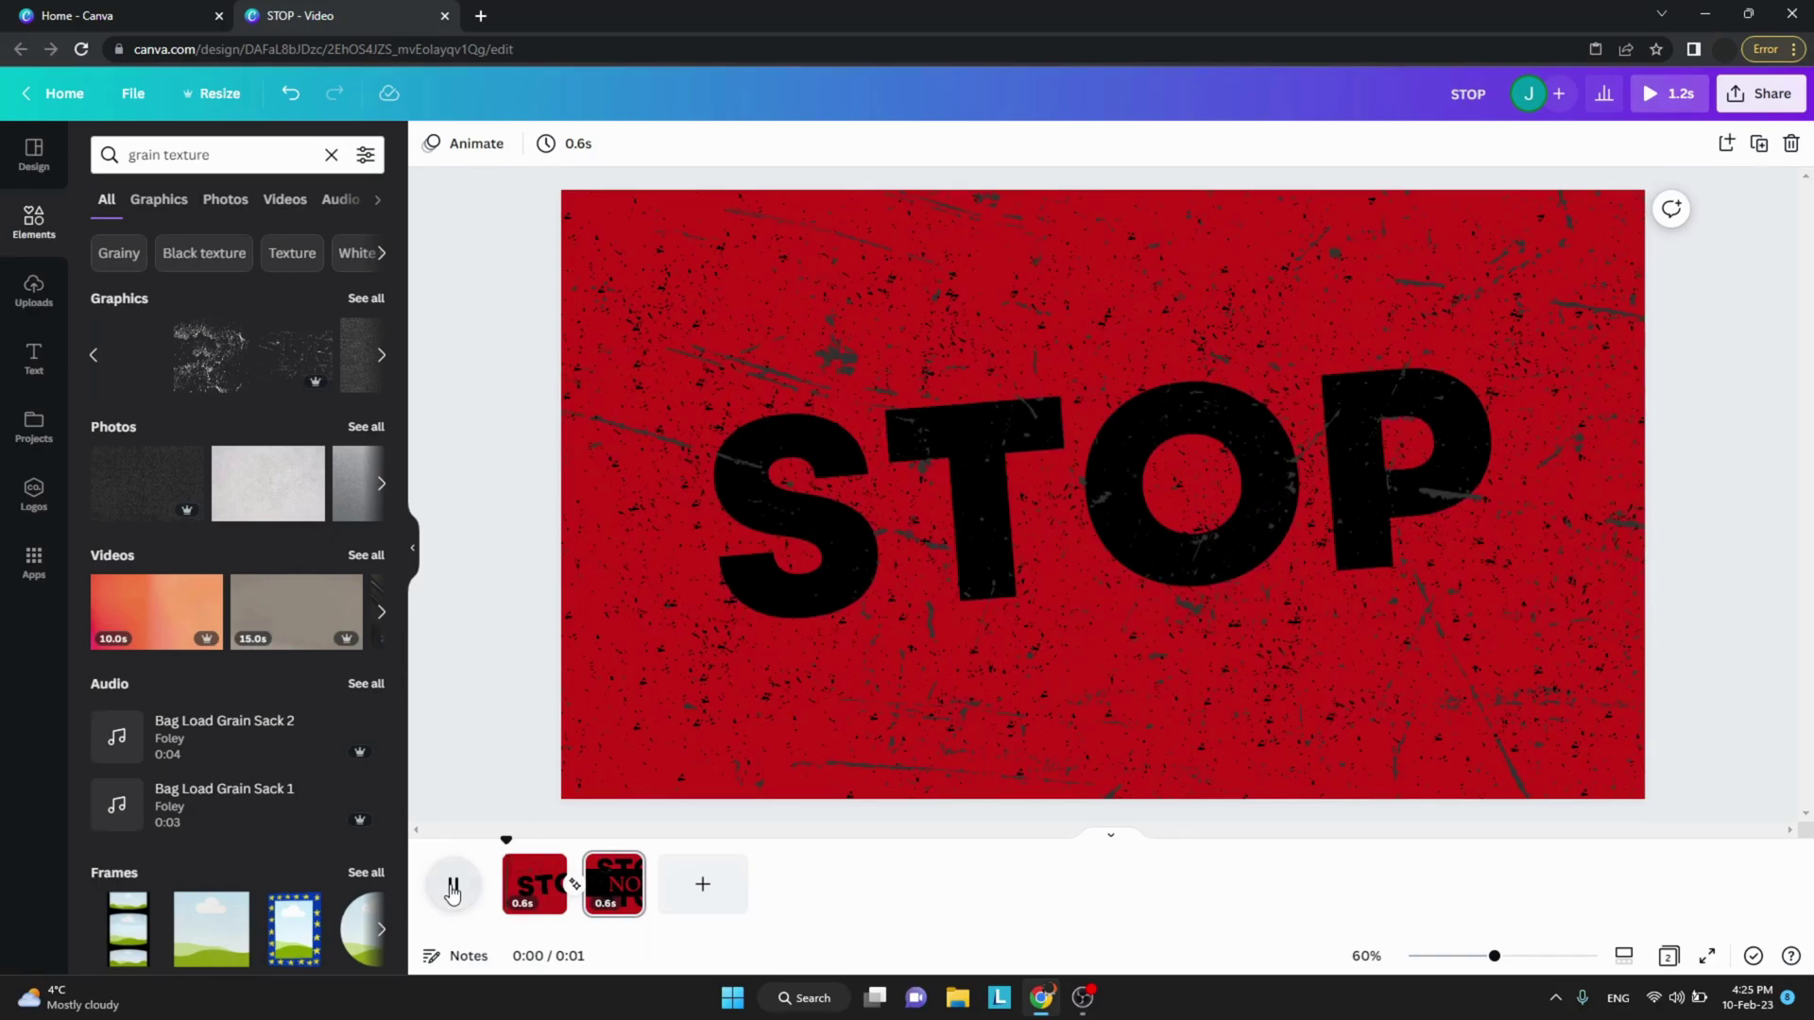